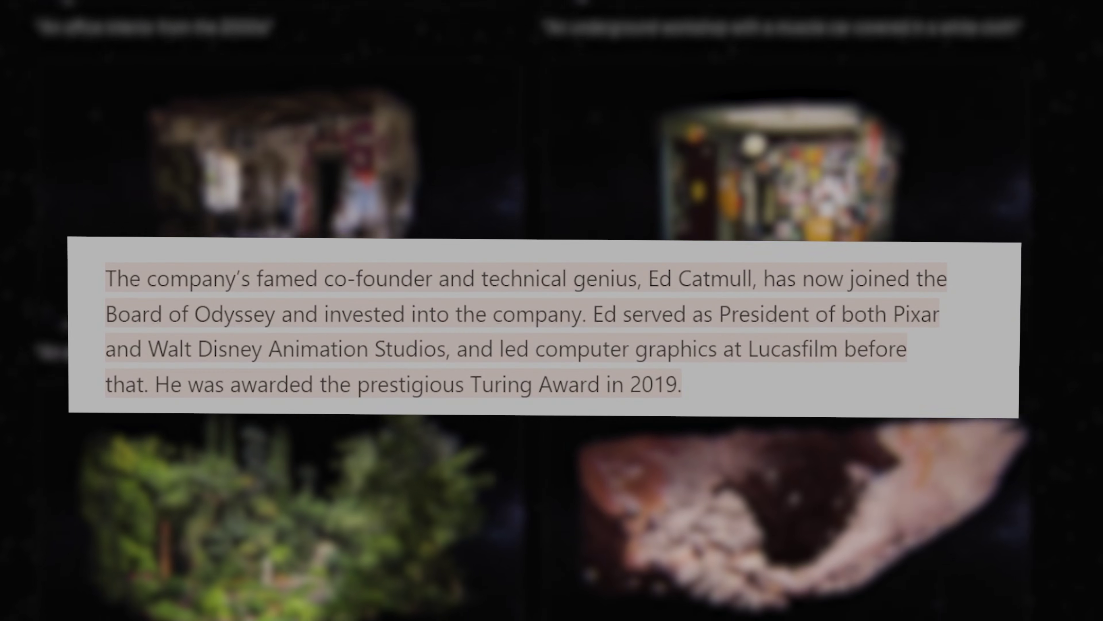
{"action": "scroll", "coordinate": [552, 311], "scroll_direction": "down", "scroll_amount": 4}
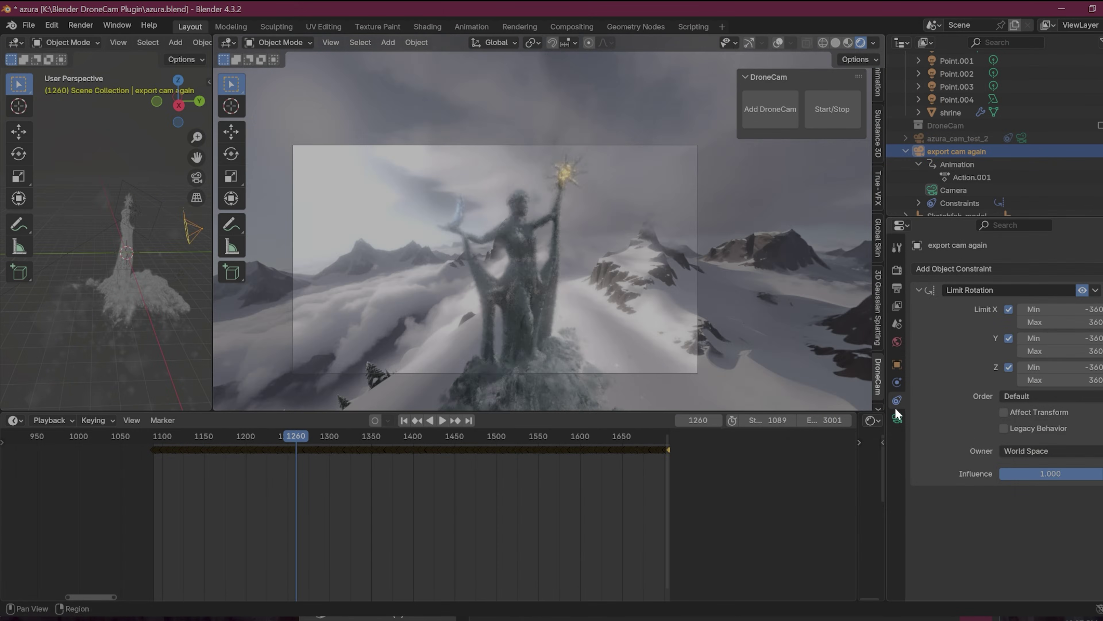
{"action": "left_click_drag", "start_coordinate": [372, 436], "coordinate": [337, 436]}
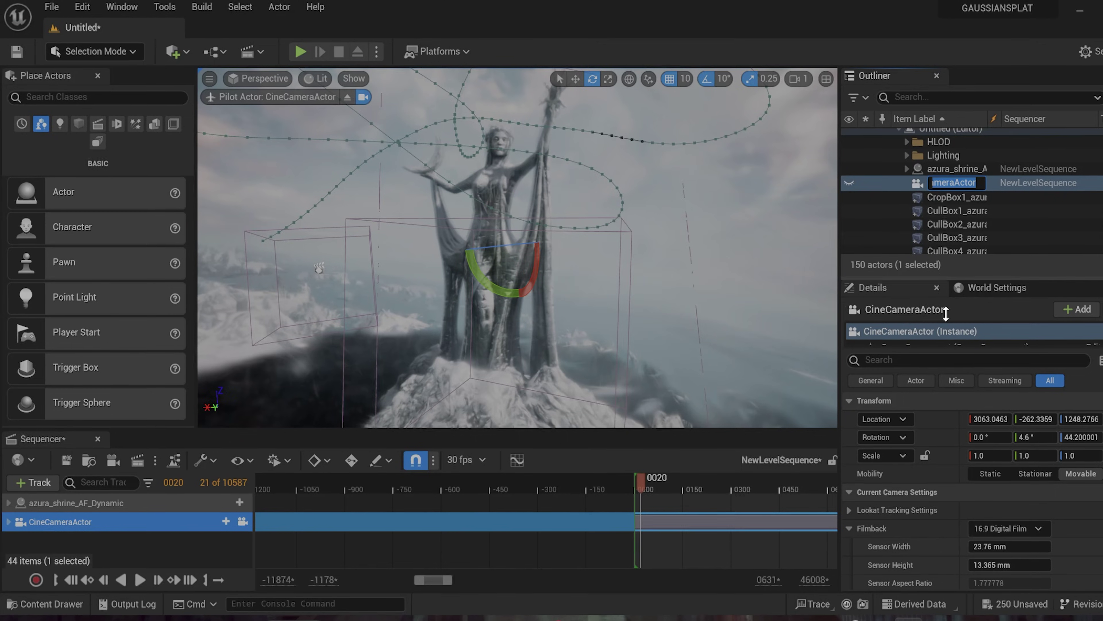
Filter the CineCameraActor's properties for "motion" and adjust its Motion Blur amount.
{"action": "type", "text": "motion"}
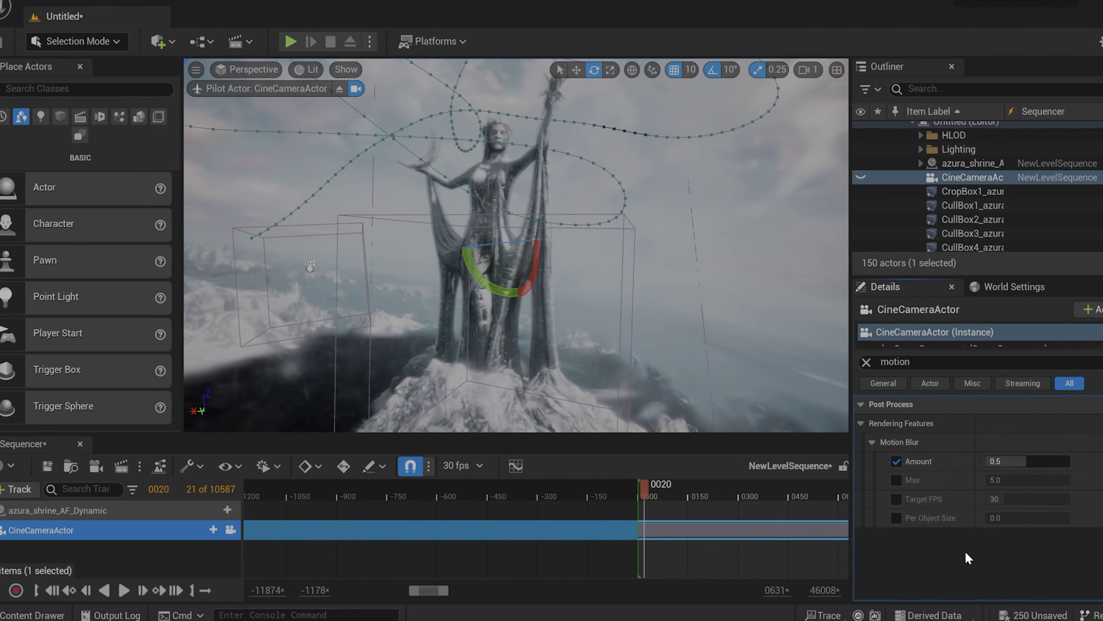
{"action": "left_click_drag", "start_coordinate": [1012, 460], "coordinate": [1035, 455]}
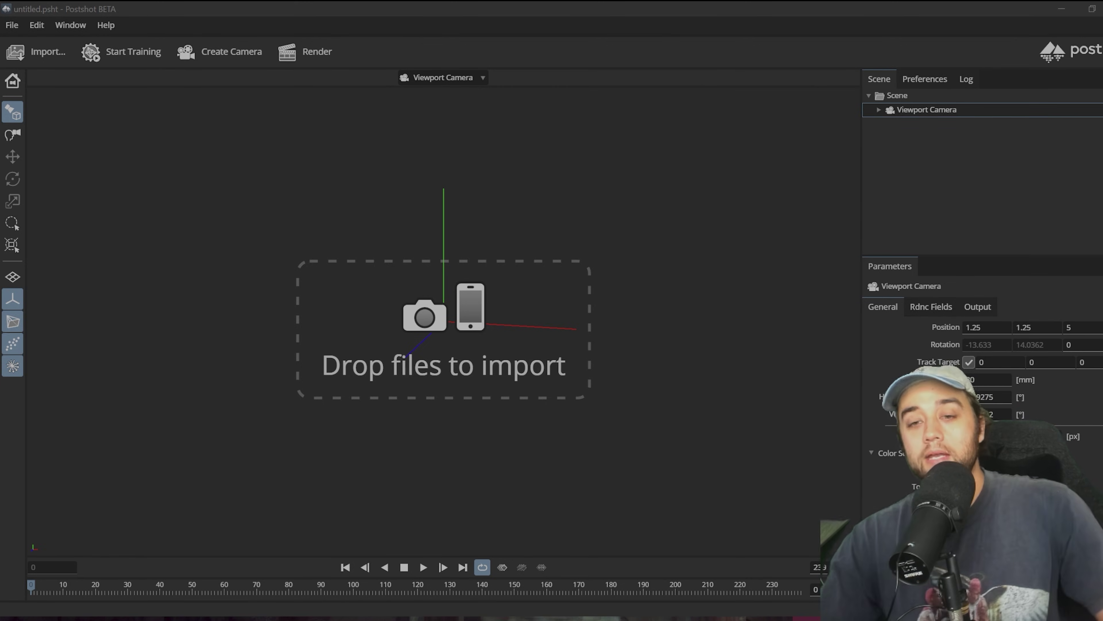
Switch to File Explorer and preview the "white run 1" video from the splat footage folder, closing the player when done.
{"action": "key", "text": "alt+Tab"}
{"action": "left_click_drag", "start_coordinate": [547, 74], "coordinate": [669, 70]}
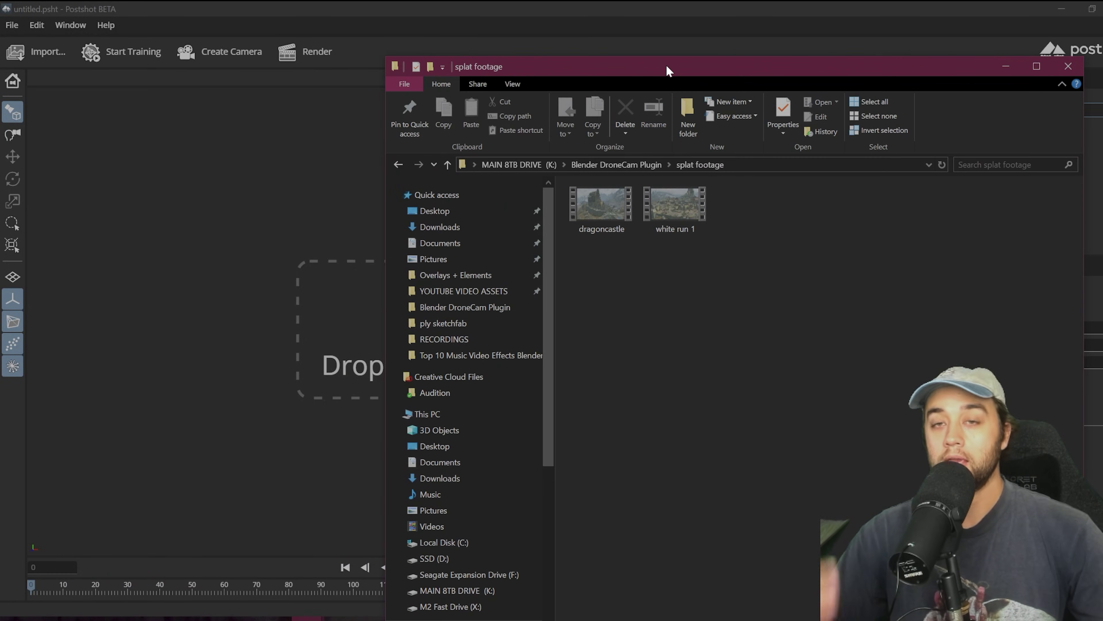
{"action": "double_click", "coordinate": [675, 205]}
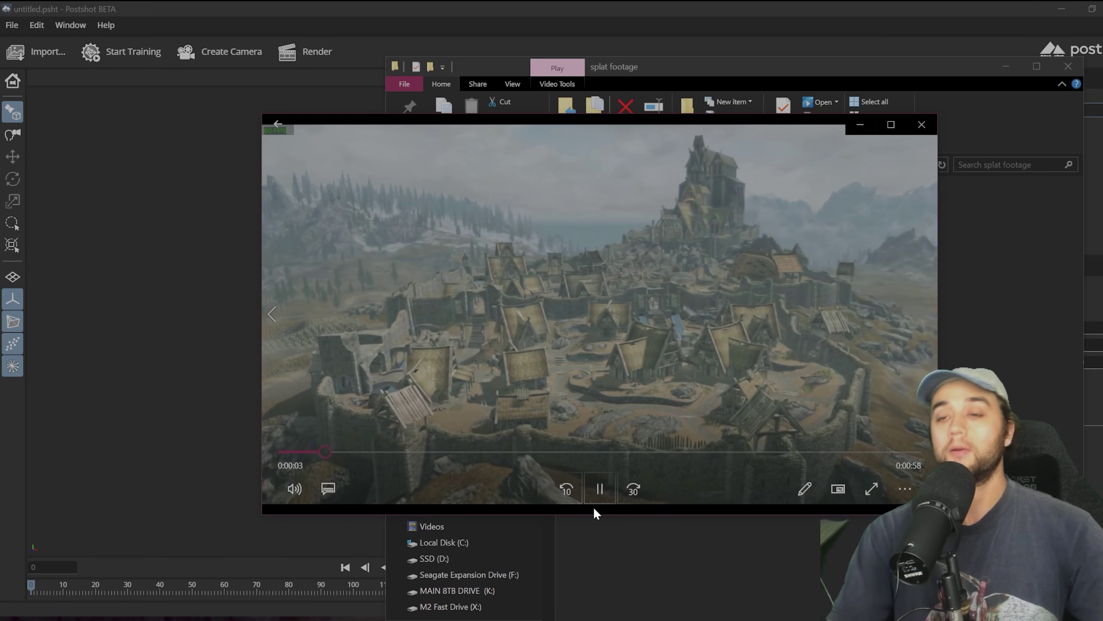
{"action": "left_click", "coordinate": [921, 124]}
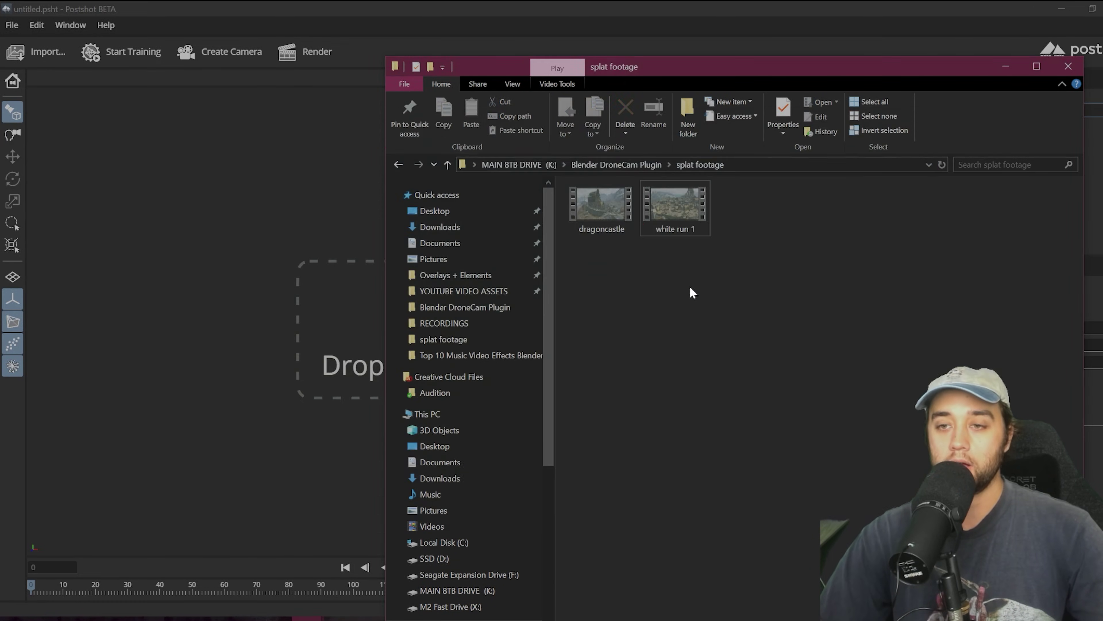
Import the "white run 1" video into Postshot with a max image count of 150 and training enabled.
{"action": "left_click_drag", "start_coordinate": [319, 313], "coordinate": [319, 313]}
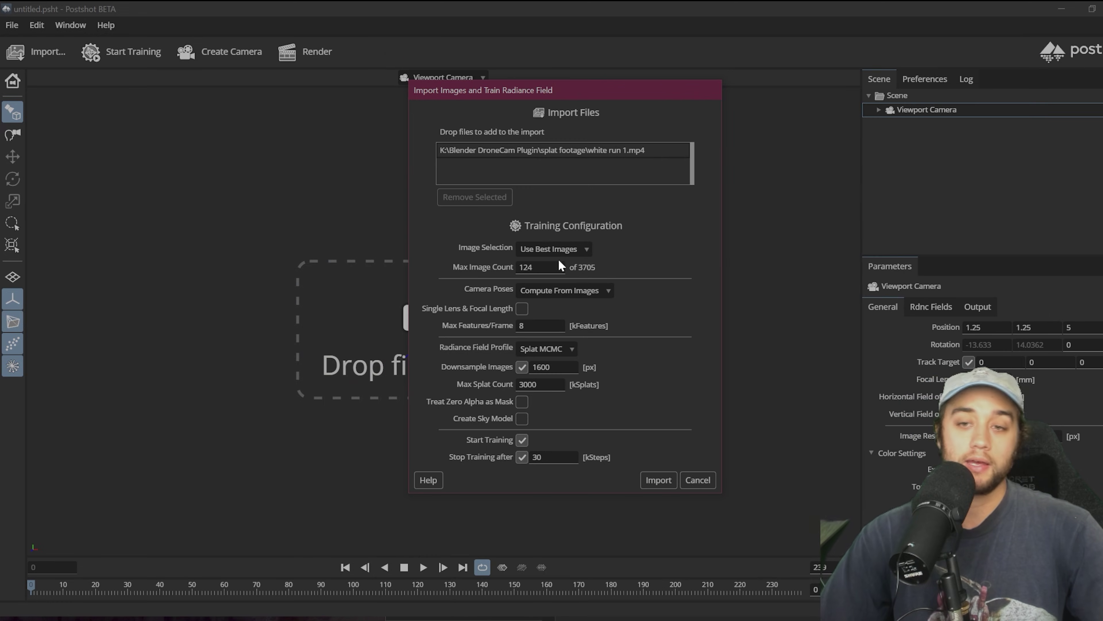
{"action": "left_click", "coordinate": [543, 269]}
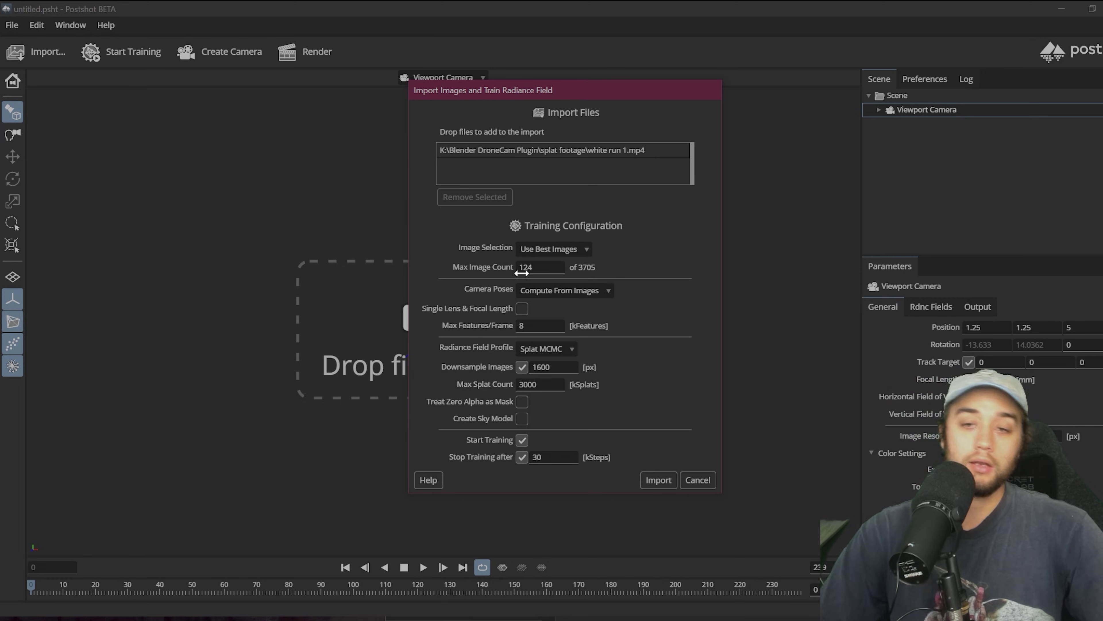
{"action": "type", "text": "150"}
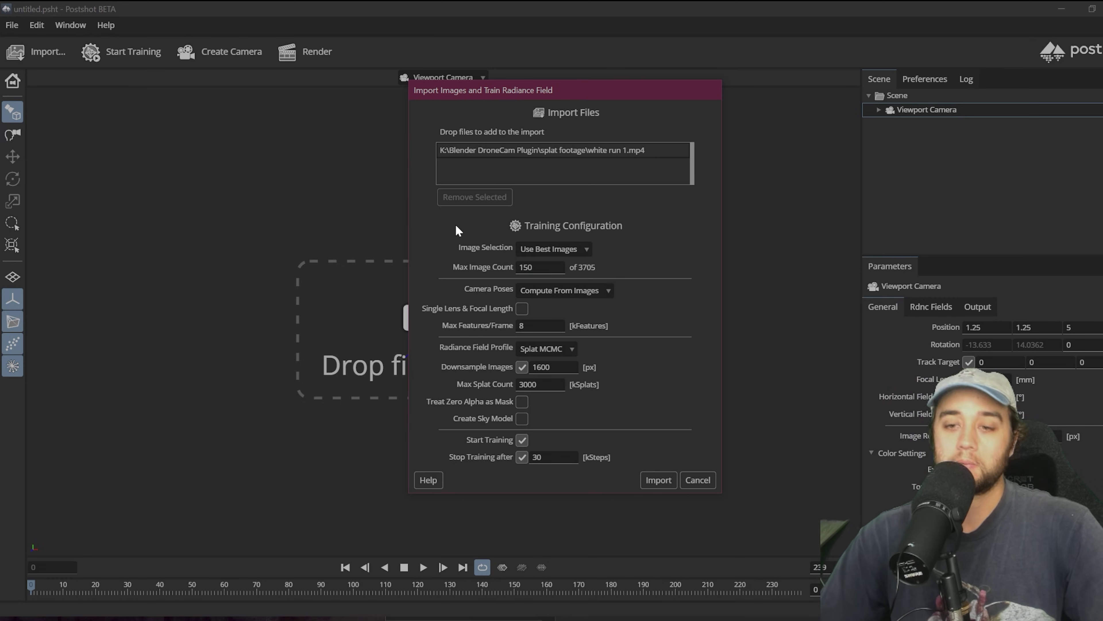
{"action": "left_click", "coordinate": [659, 480]}
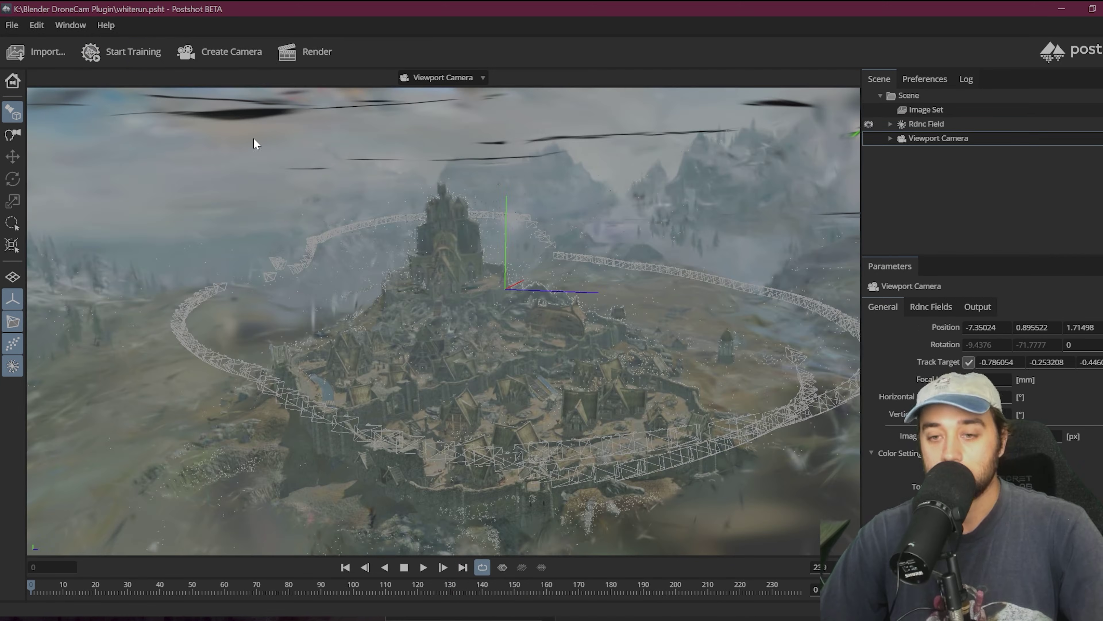
Examine the trained radiance field, covering the camera path, the city buildings and the castle up close.
{"action": "scroll", "coordinate": [375, 337], "scroll_direction": "up", "scroll_amount": 2}
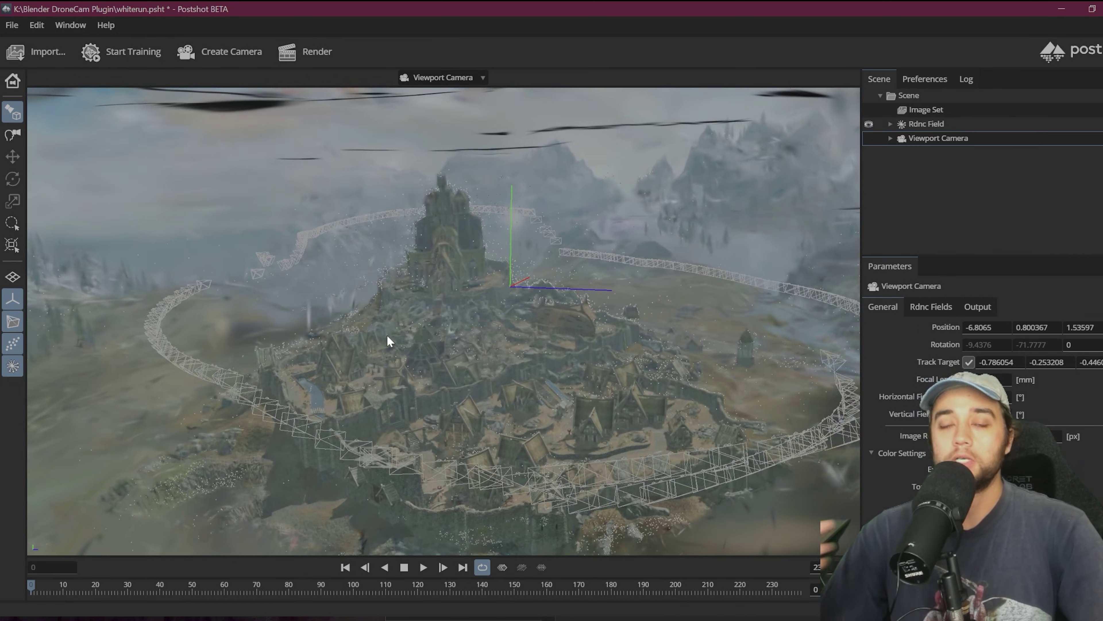
{"action": "left_click_drag", "start_coordinate": [387, 337], "coordinate": [499, 461]}
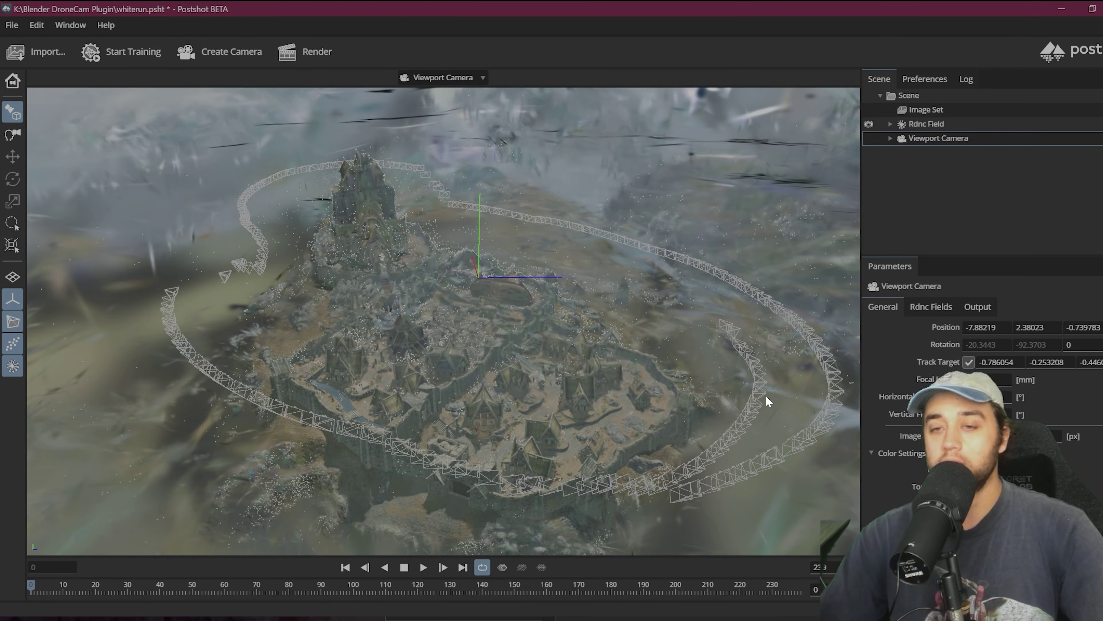
{"action": "left_click_drag", "start_coordinate": [579, 410], "coordinate": [455, 249]}
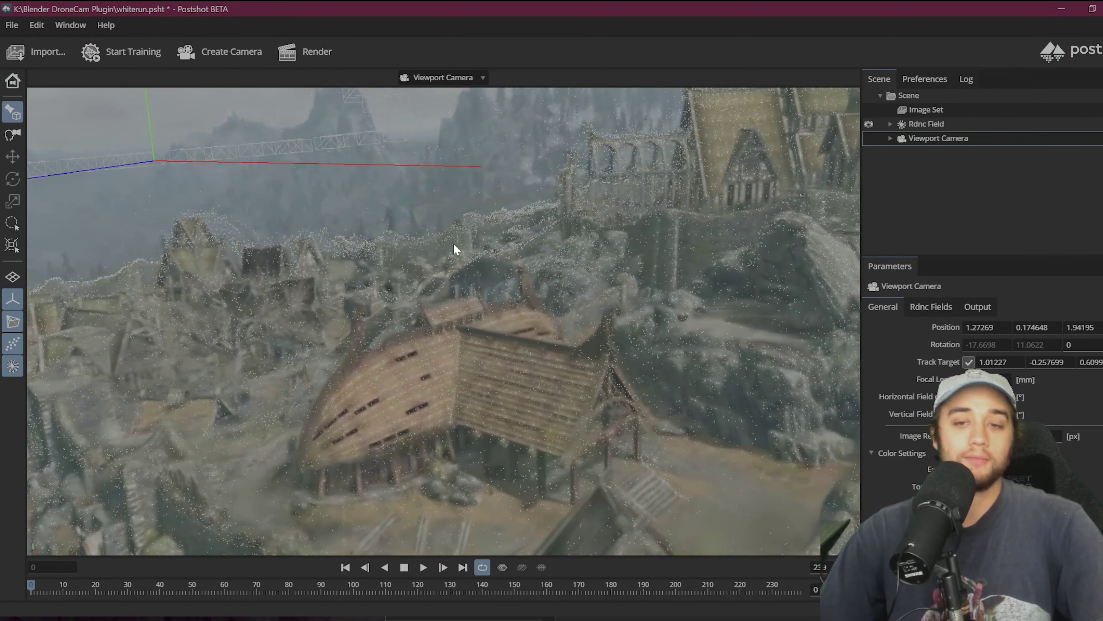
{"action": "mouse_move", "coordinate": [480, 388]}
{"action": "left_mouse_down"}
{"action": "mouse_move", "coordinate": [443, 373]}
{"action": "mouse_move", "coordinate": [460, 381]}
{"action": "left_mouse_up"}
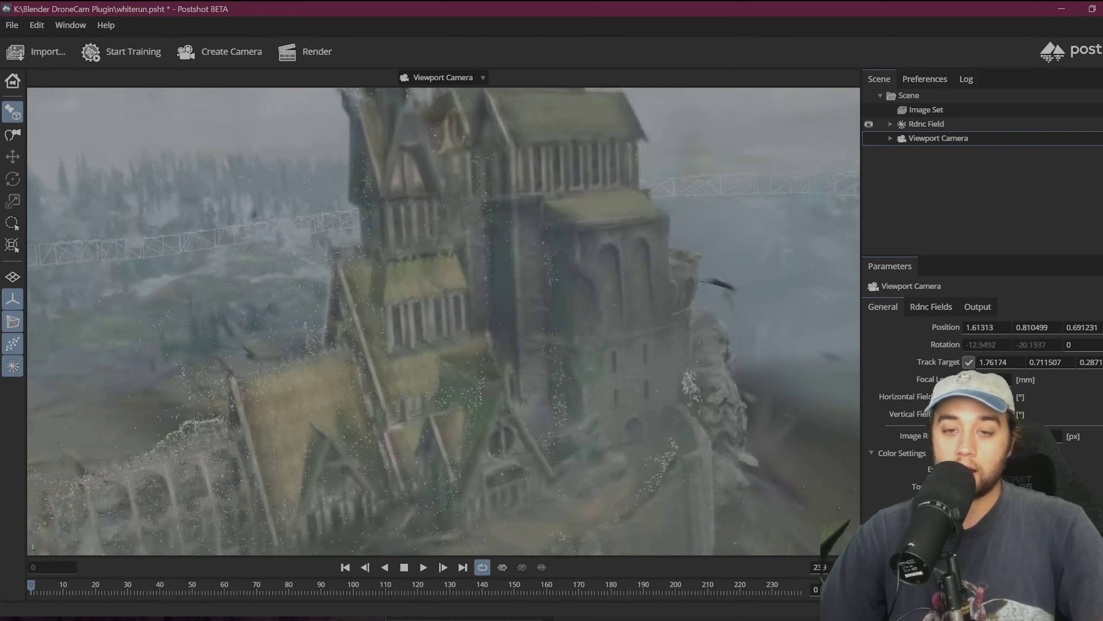
{"action": "left_click_drag", "start_coordinate": [270, 391], "coordinate": [443, 389]}
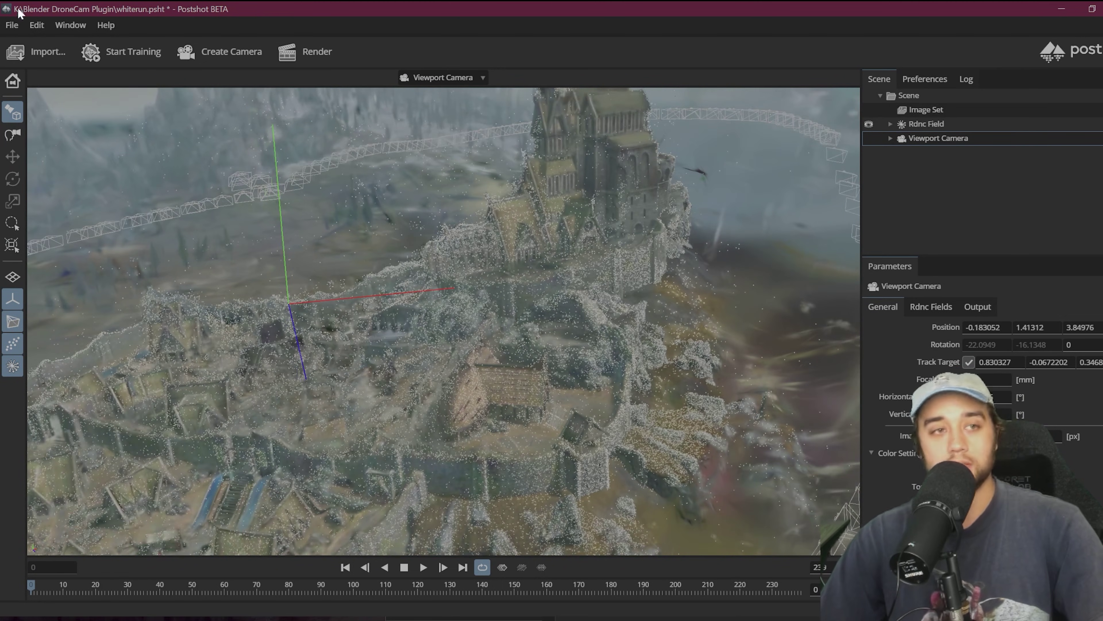
{"action": "left_click", "coordinate": [11, 25]}
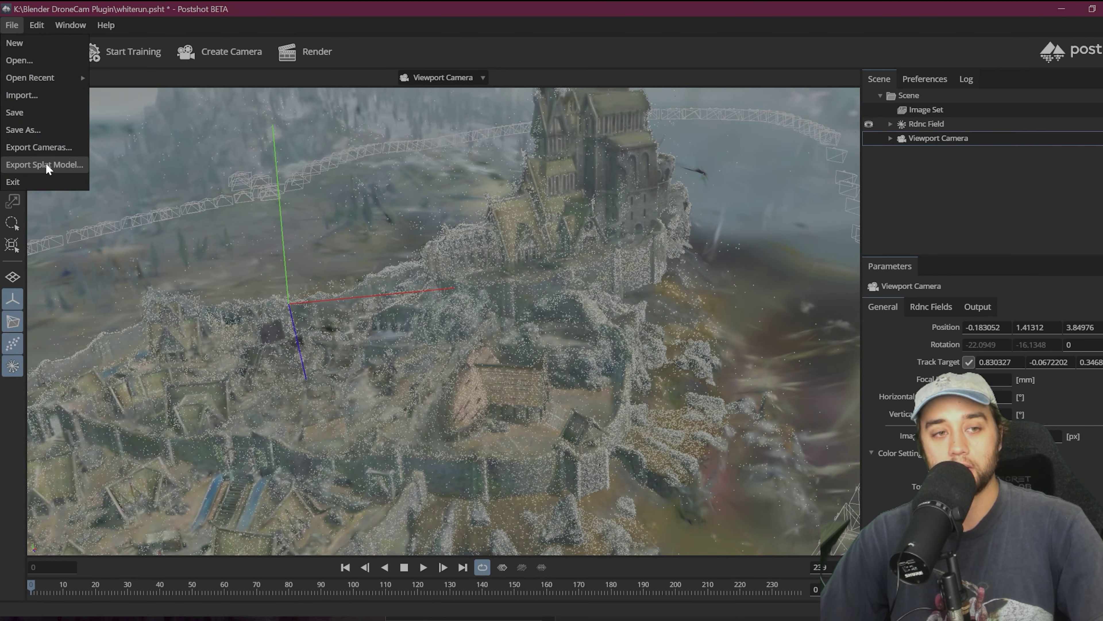
{"action": "left_click", "coordinate": [34, 168]}
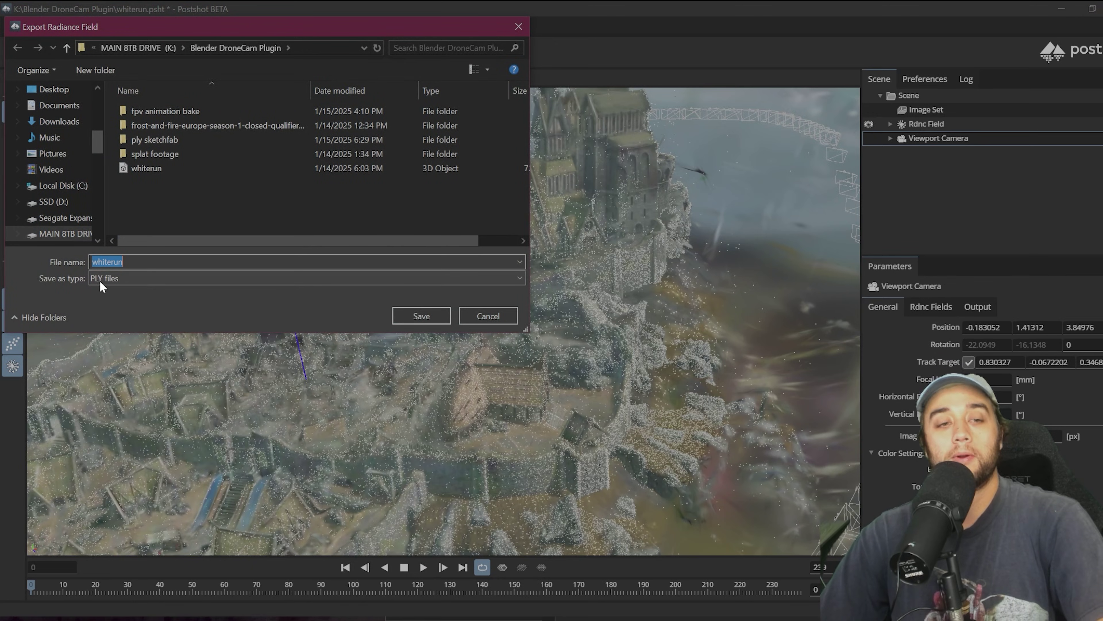
{"action": "left_click", "coordinate": [466, 316]}
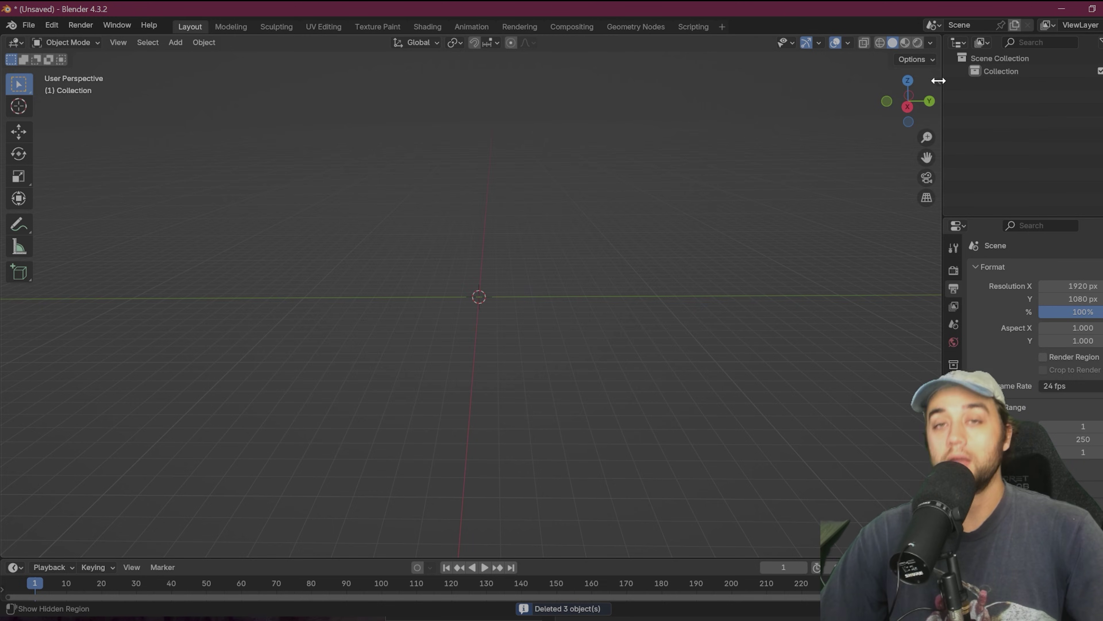
In Blender, import the whiterun splat from the Blender DroneCam Plugin folder using the 3D Gaussian Splatting add-on.
{"action": "left_click", "coordinate": [938, 80]}
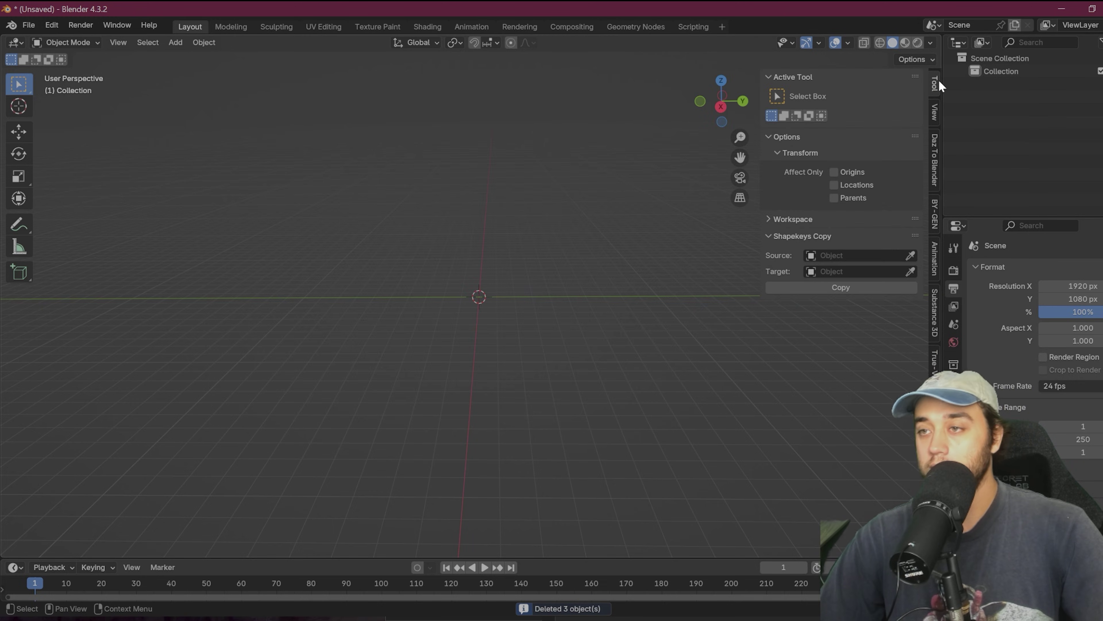
{"action": "left_click", "coordinate": [935, 417]}
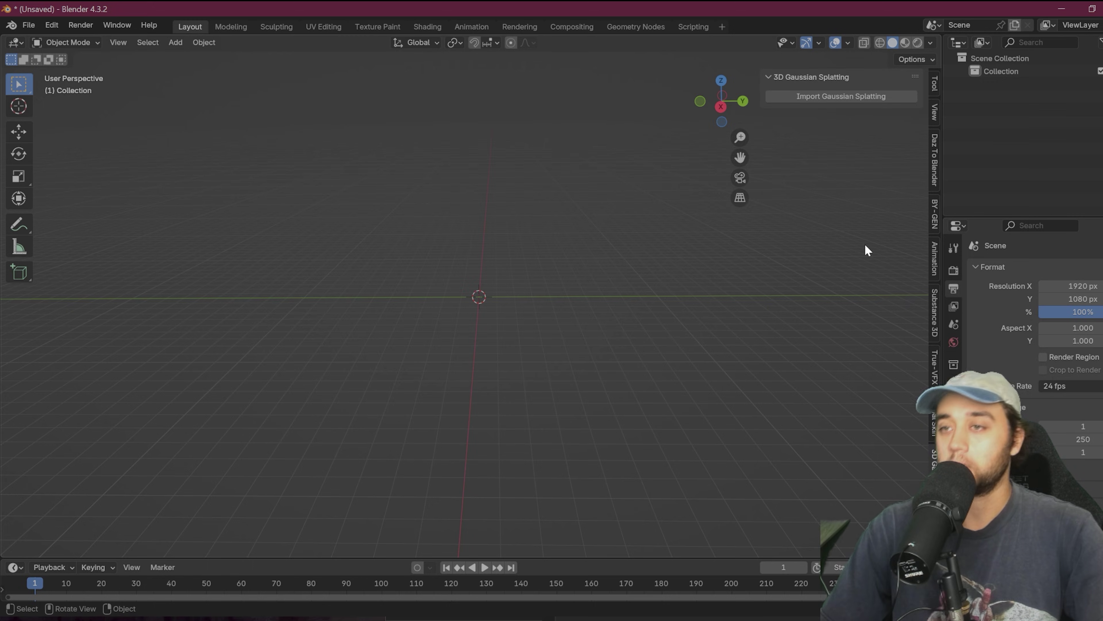
{"action": "left_click", "coordinate": [840, 96]}
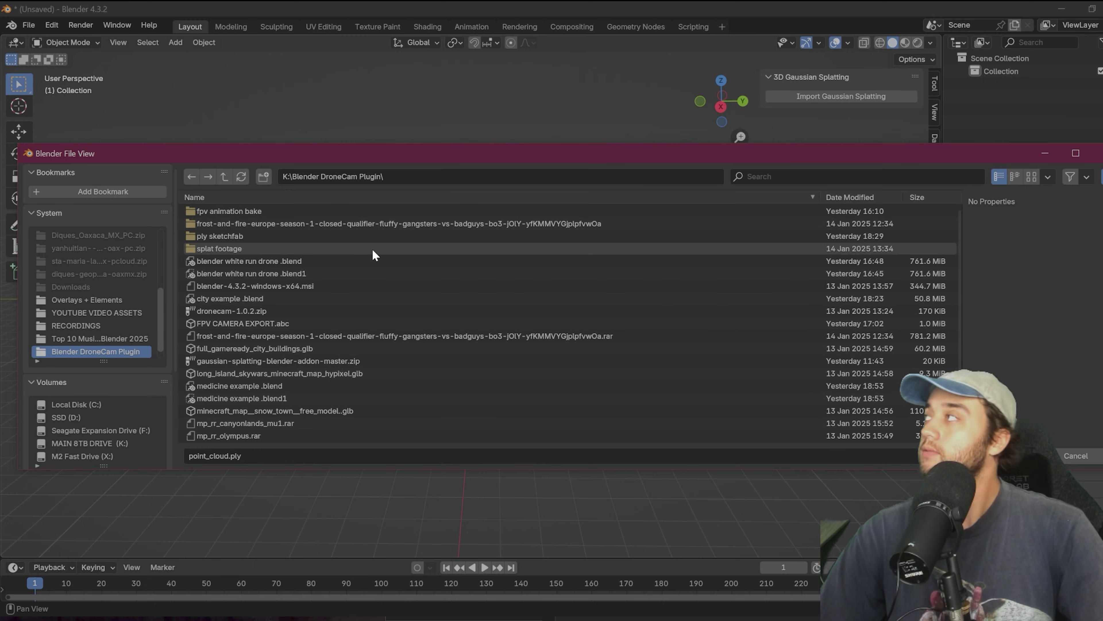
{"action": "key", "text": "Return"}
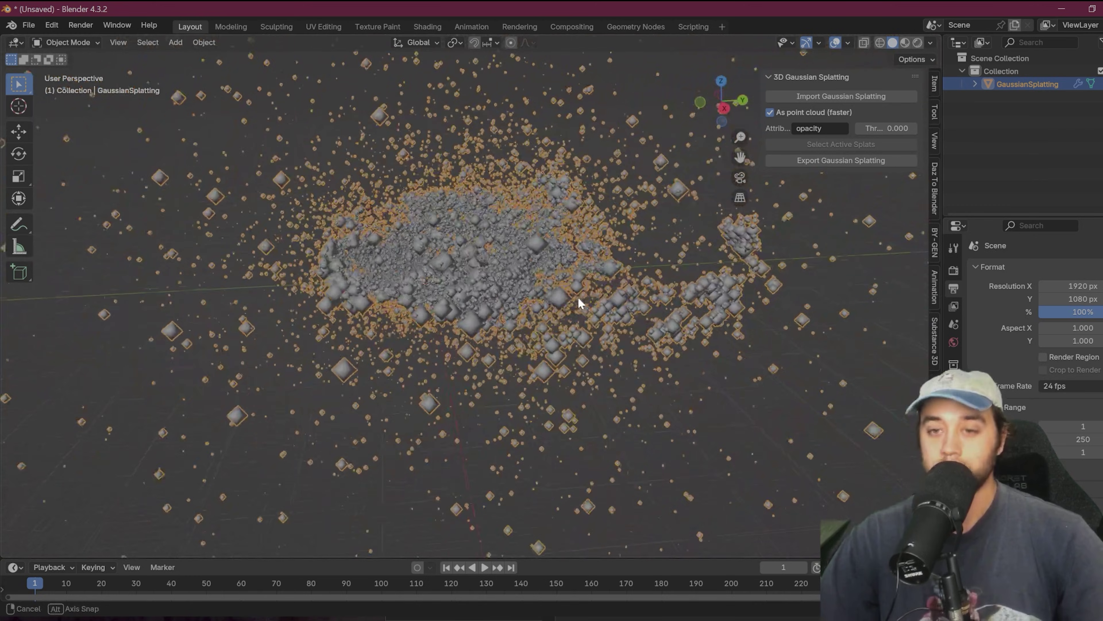
{"action": "middle_click_drag", "start_coordinate": [578, 297], "coordinate": [580, 296]}
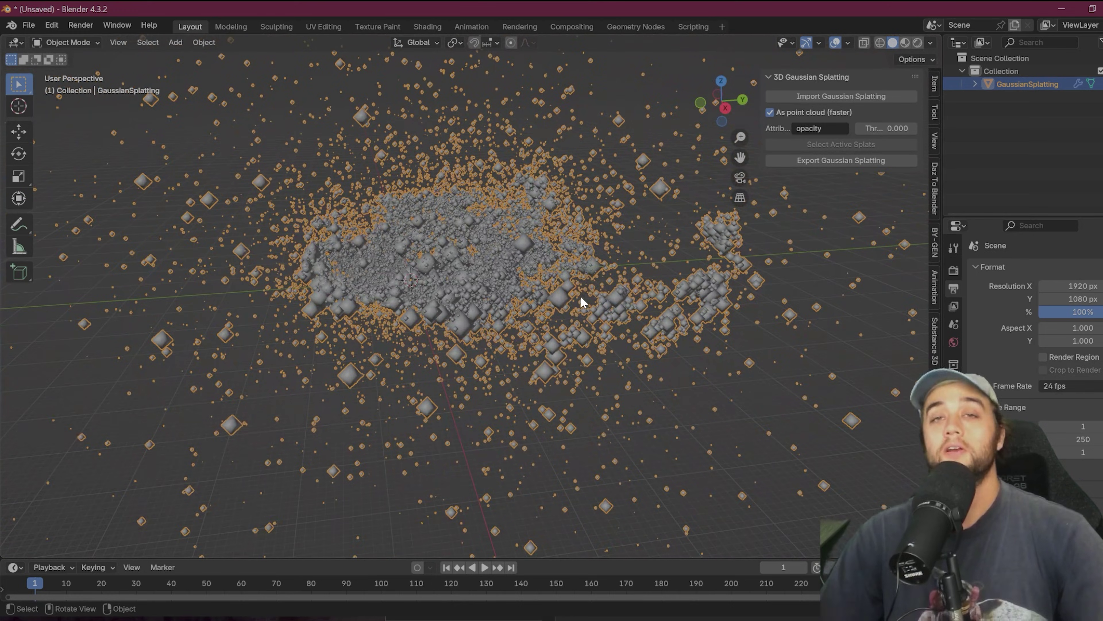
Display the imported Gaussian splat in Rendered viewport shading with the whole city in view.
{"action": "left_click", "coordinate": [917, 42]}
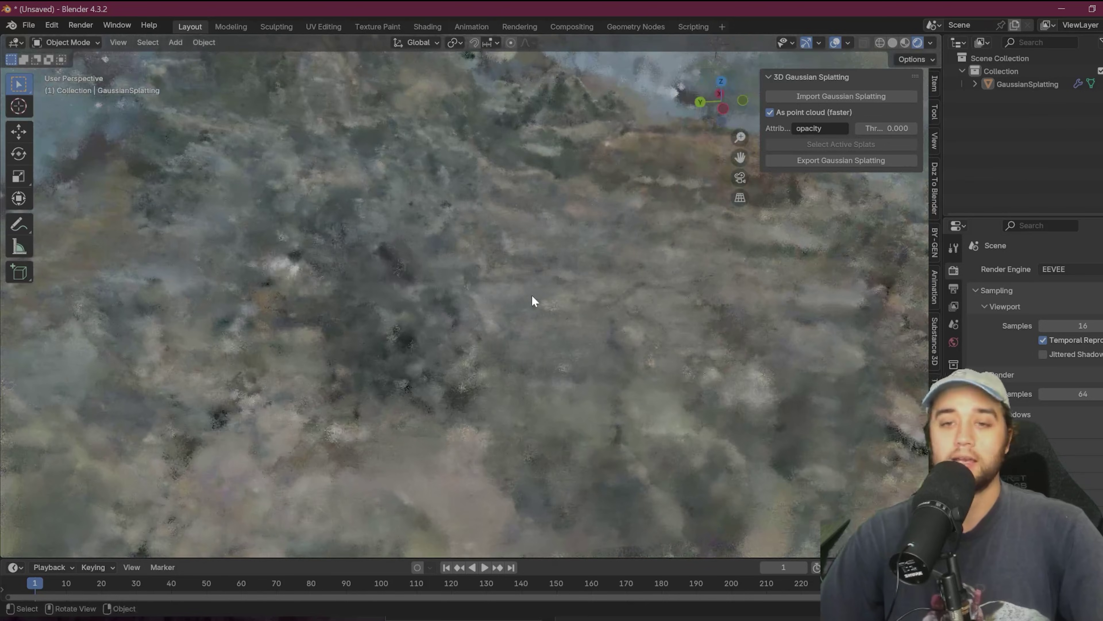
{"action": "scroll", "coordinate": [534, 300], "scroll_direction": "down", "scroll_amount": 6}
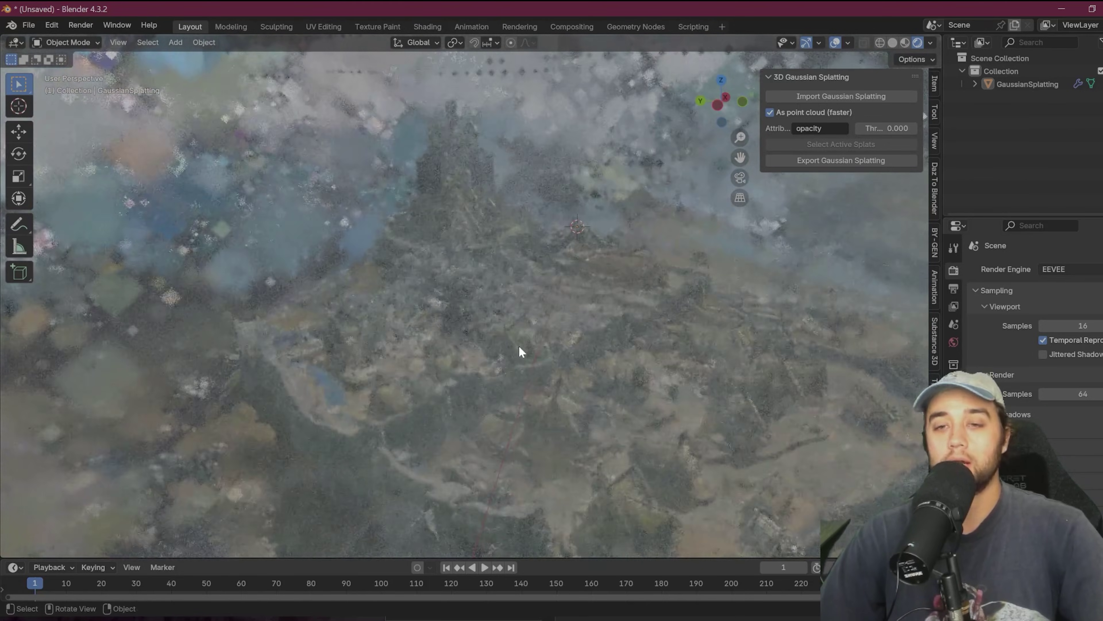
{"action": "scroll", "coordinate": [516, 341], "scroll_direction": "up", "scroll_amount": 3}
{"action": "scroll", "coordinate": [462, 222], "scroll_direction": "down", "scroll_amount": 4}
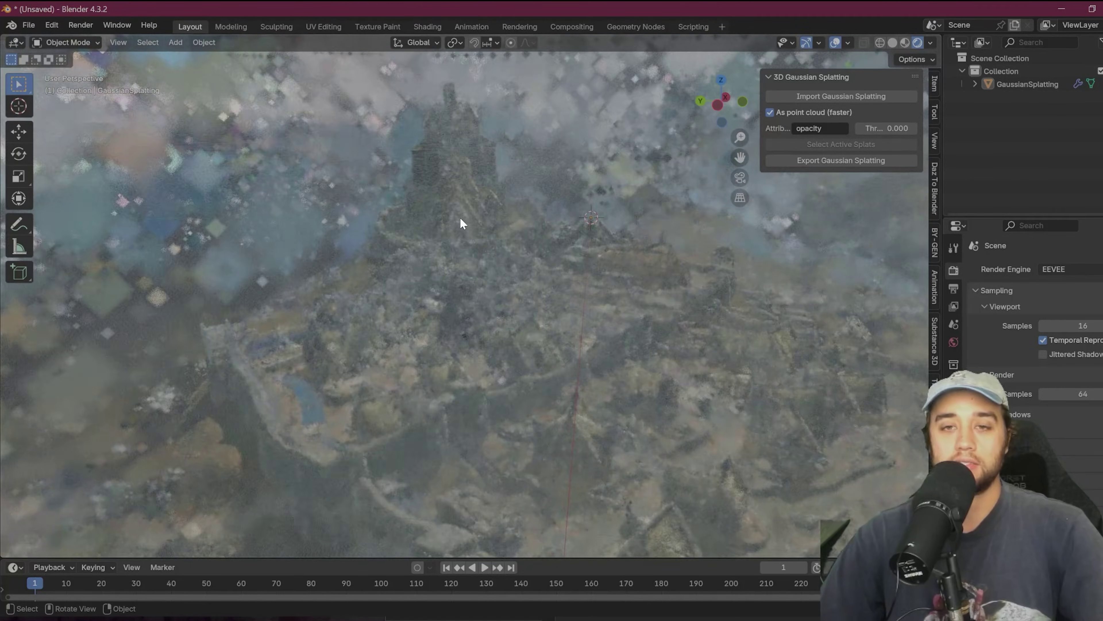
Replace the timeline with the Geometry Node Editor and enlarge its area to show the GaussianSplatting node tree.
{"action": "left_click", "coordinate": [14, 568]}
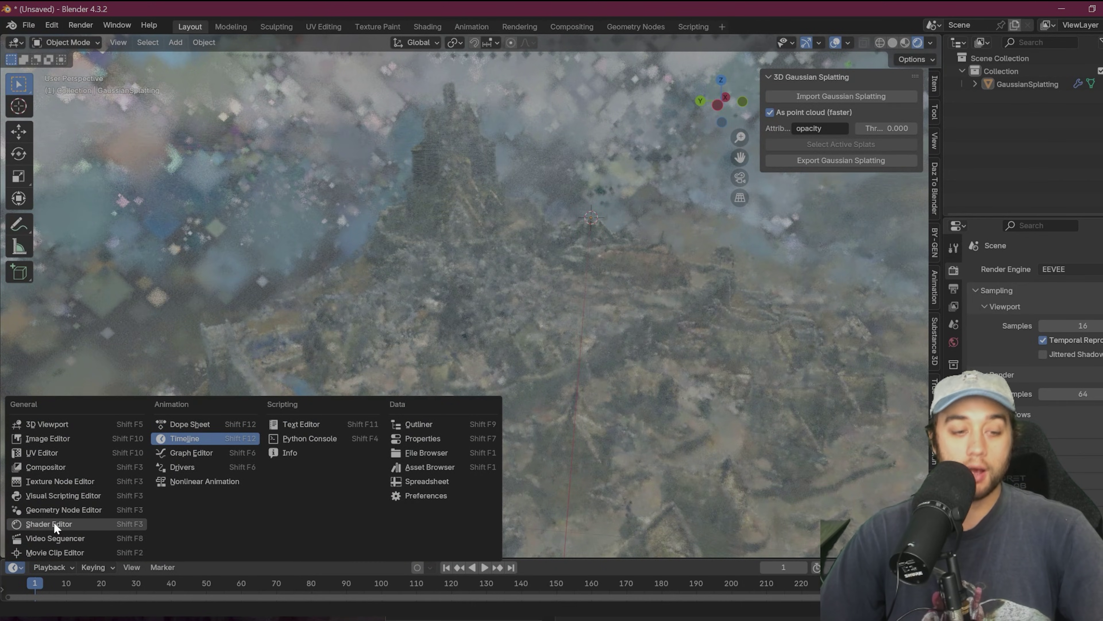
{"action": "left_click", "coordinate": [53, 510]}
{"action": "left_click_drag", "start_coordinate": [310, 559], "coordinate": [310, 418]}
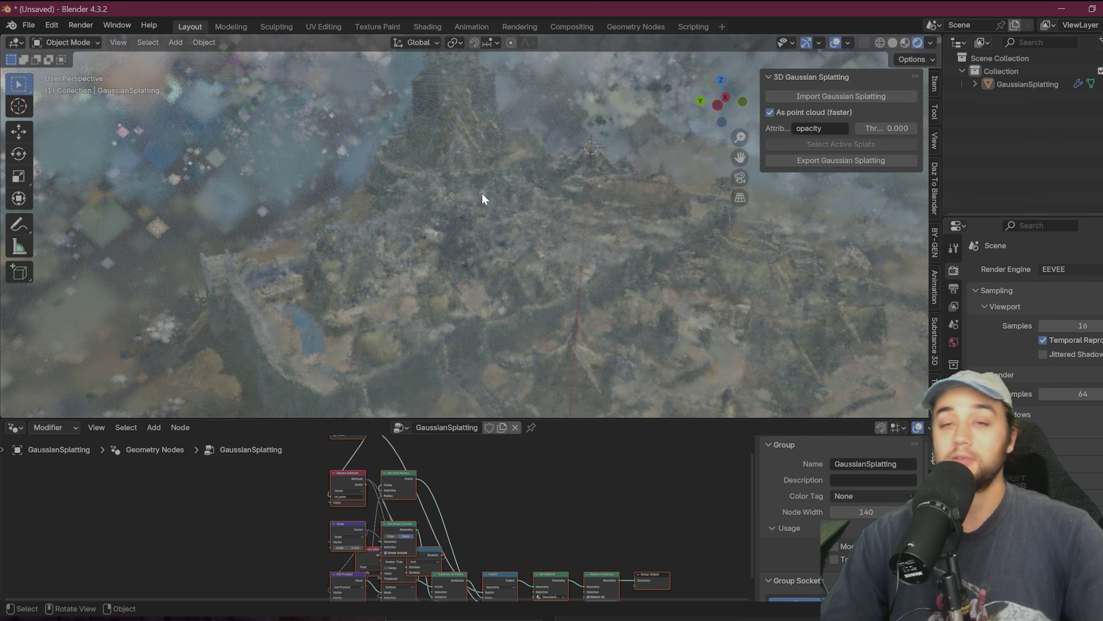
Split the 3D viewport into two side-by-side views, with solid splats in the new one and the rendered city in the other.
{"action": "middle_click_drag", "start_coordinate": [482, 192], "coordinate": [515, 184]}
{"action": "scroll", "coordinate": [521, 226], "scroll_direction": "down", "scroll_amount": 6}
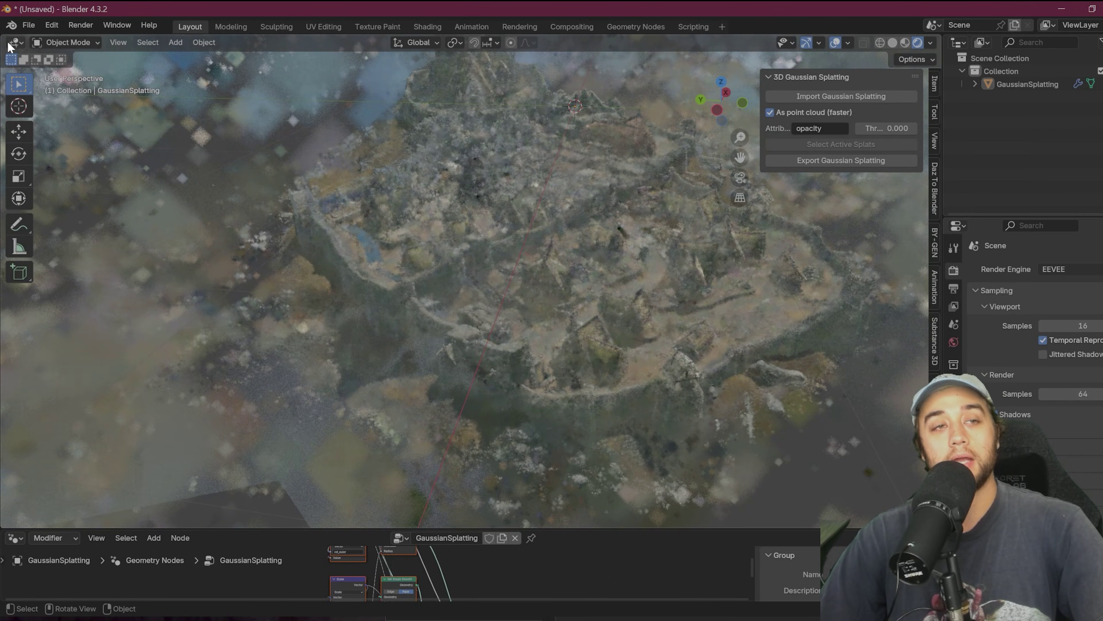
{"action": "left_click_drag", "start_coordinate": [2, 37], "coordinate": [354, 261]}
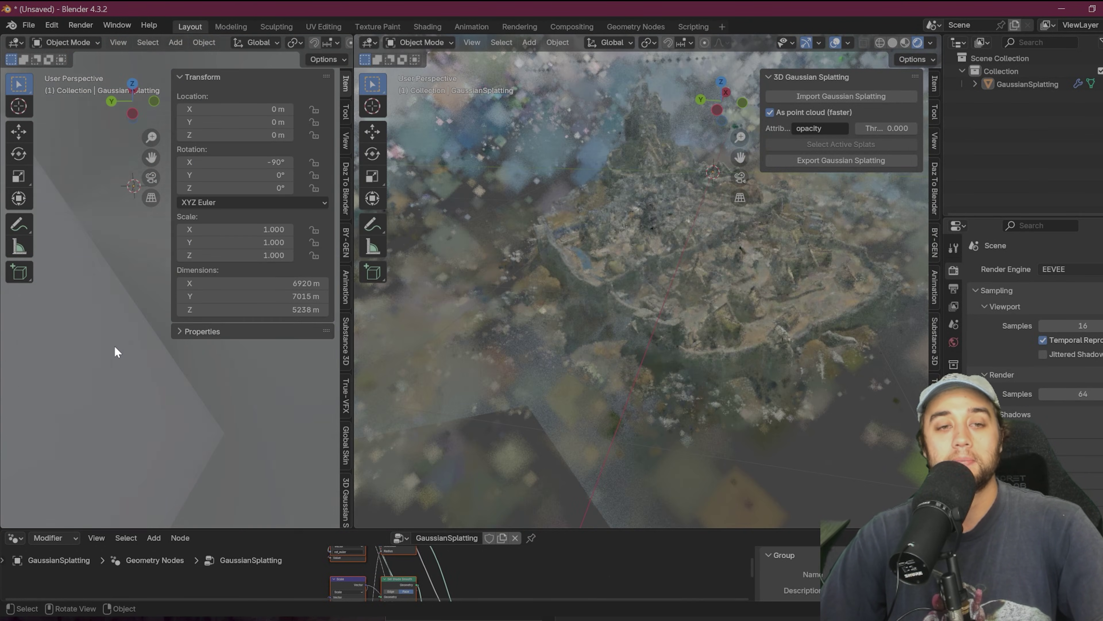
{"action": "scroll", "coordinate": [113, 348], "scroll_direction": "down", "scroll_amount": 8}
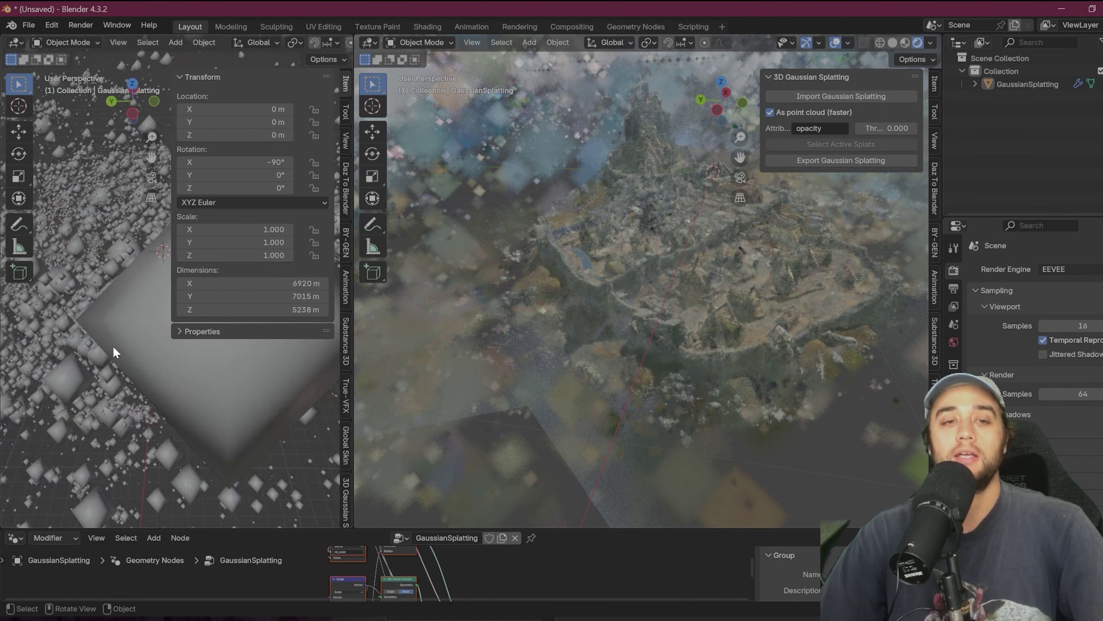
{"action": "scroll", "coordinate": [115, 352], "scroll_direction": "down", "scroll_amount": 5}
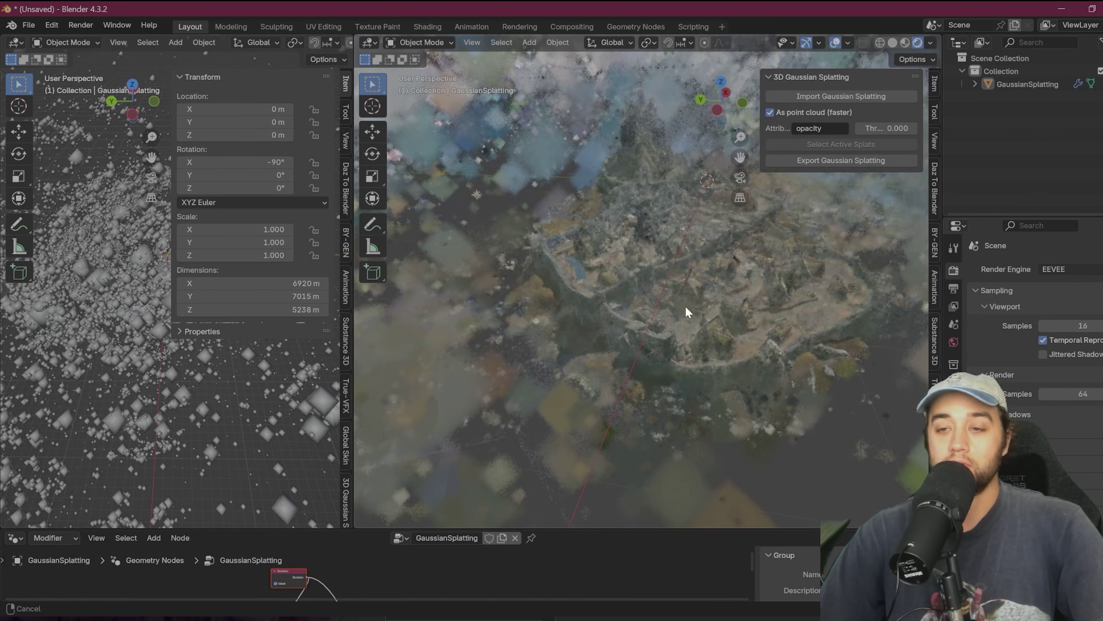
{"action": "scroll", "coordinate": [688, 312], "scroll_direction": "down", "scroll_amount": 2}
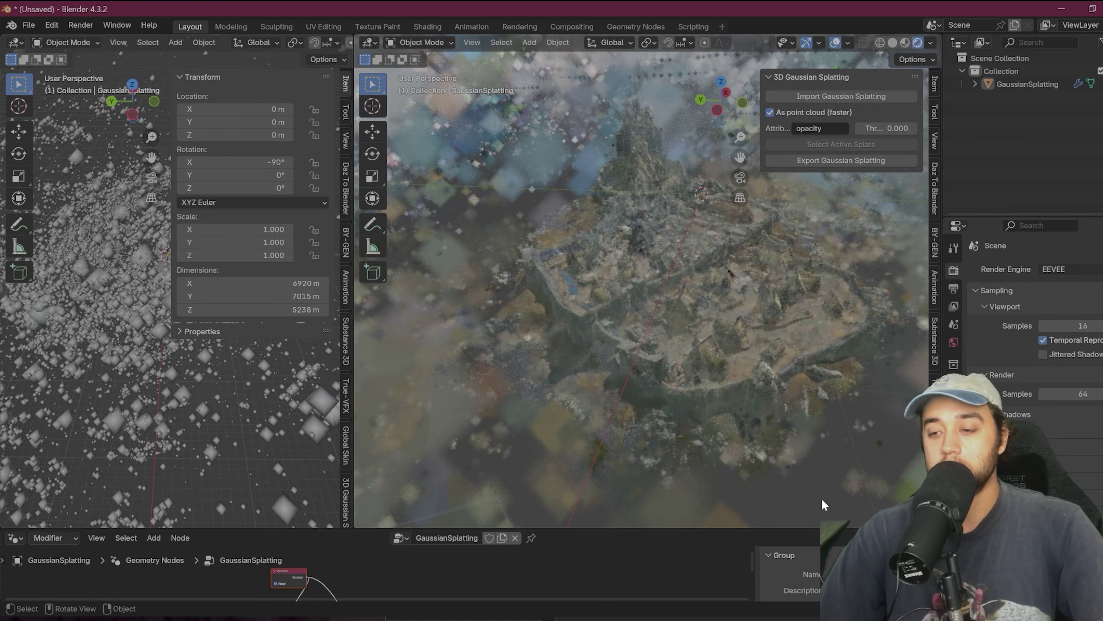
{"action": "scroll", "coordinate": [660, 389], "scroll_direction": "up", "scroll_amount": 1}
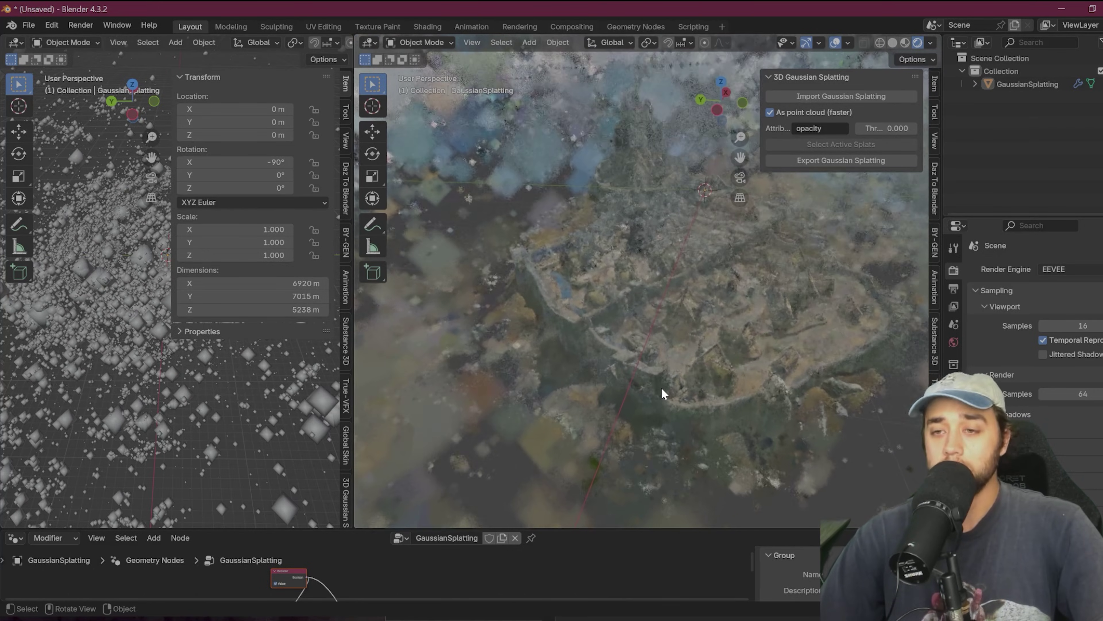
Examine the Whiterun splat up close in Postshot and return to Blender.
{"action": "left_click", "coordinate": [1061, 10]}
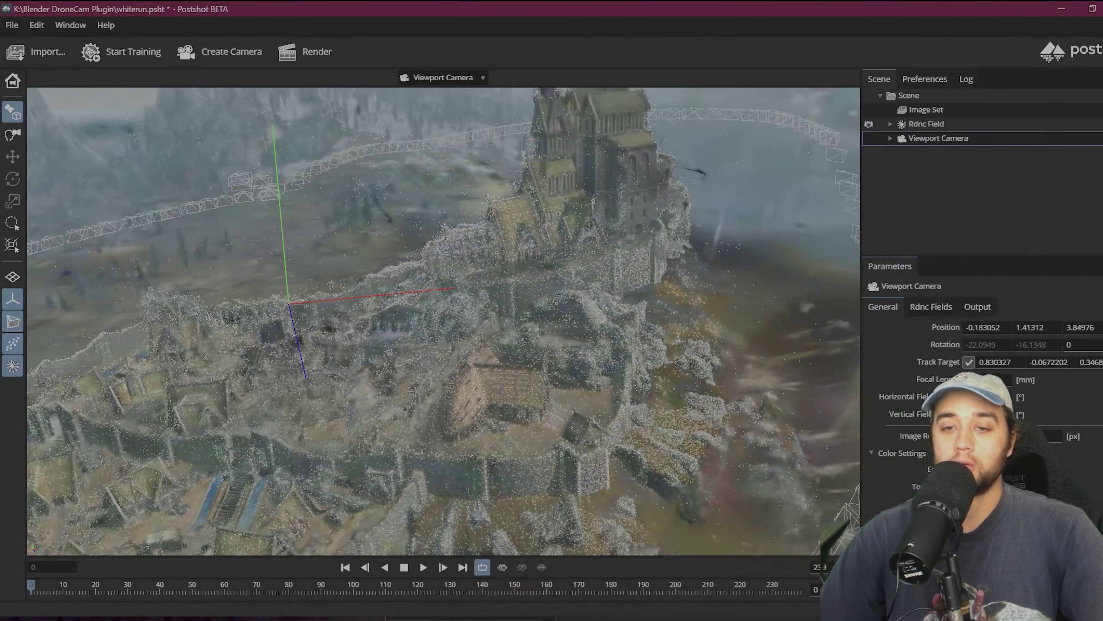
{"action": "scroll", "coordinate": [563, 284], "scroll_direction": "up", "scroll_amount": 10}
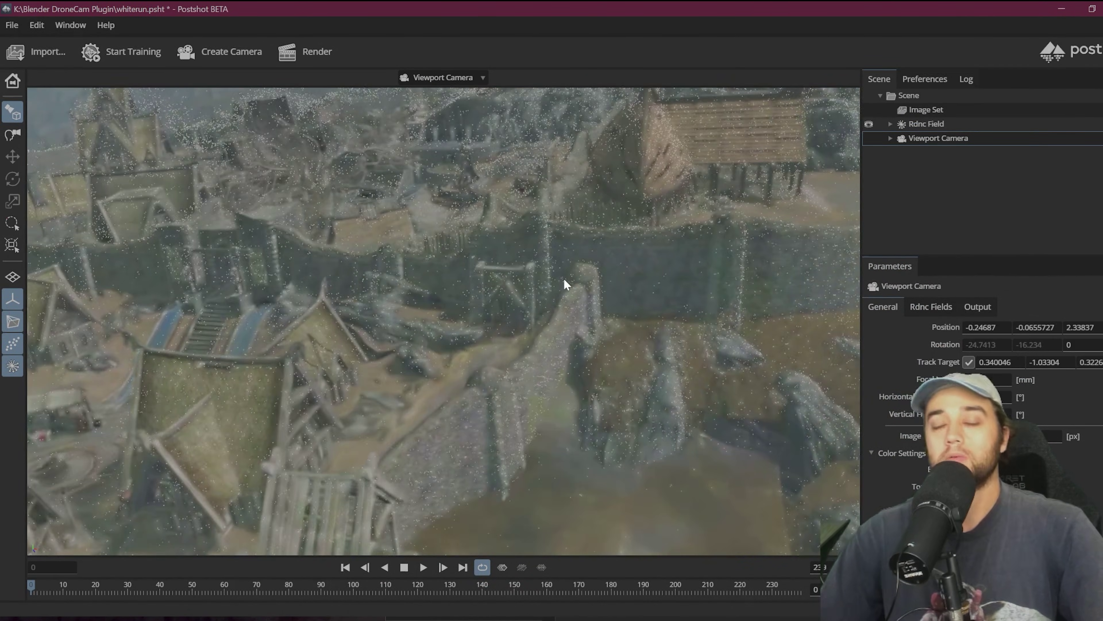
{"action": "key", "text": "alt+Tab"}
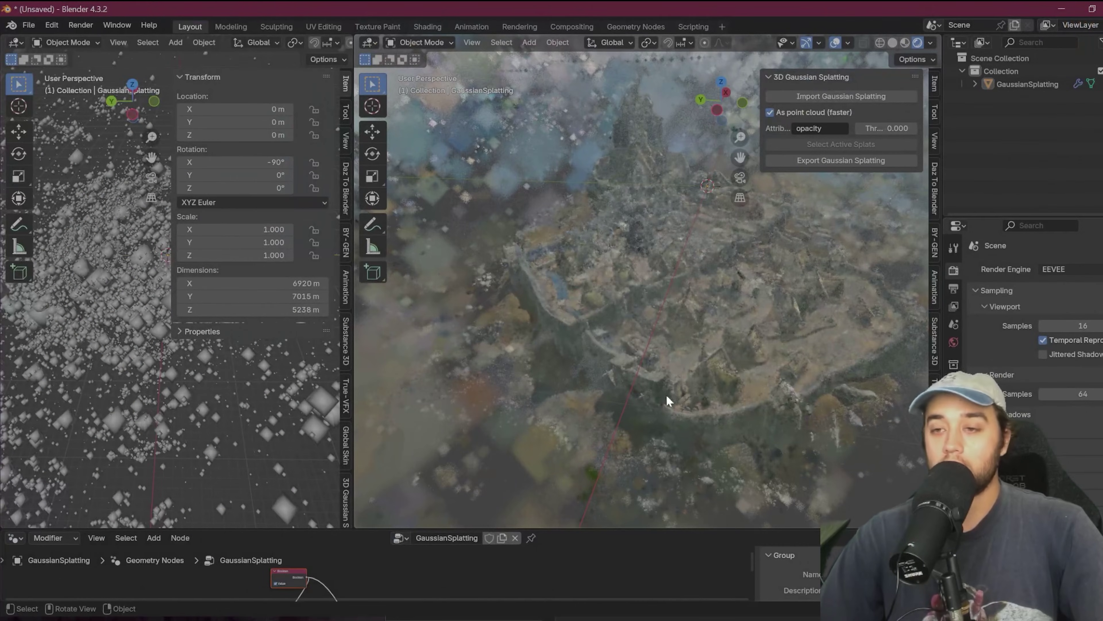
Enlarge the lower node editor area and change it to the Shader Editor.
{"action": "left_click", "coordinate": [572, 363]}
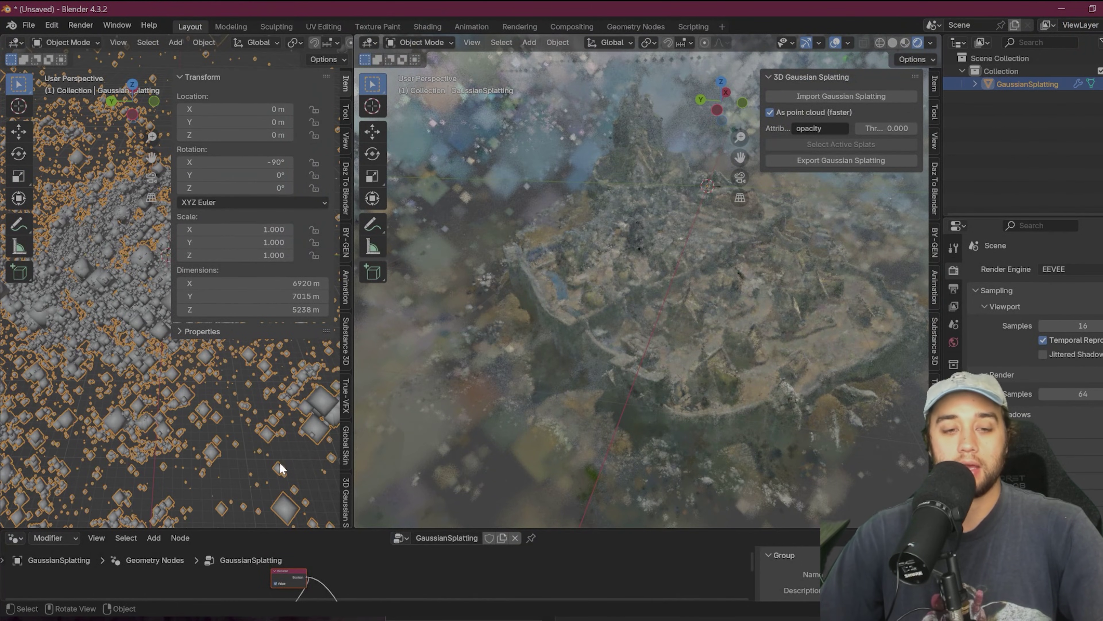
{"action": "left_click", "coordinate": [251, 461]}
{"action": "left_click_drag", "start_coordinate": [252, 529], "coordinate": [251, 375]}
{"action": "left_click", "coordinate": [14, 384]}
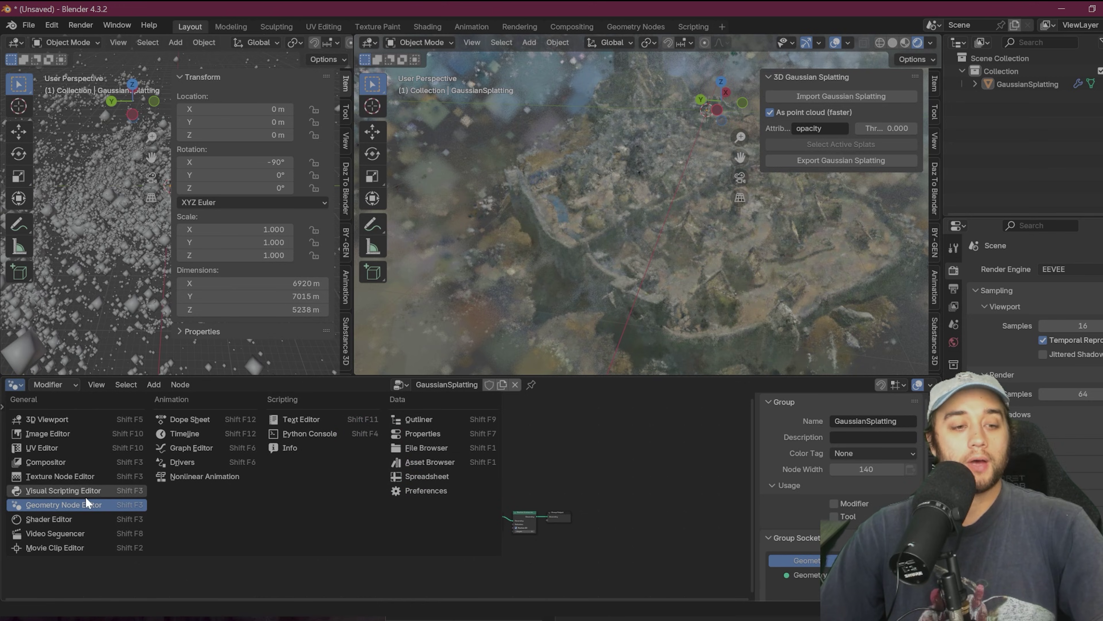
{"action": "left_click", "coordinate": [82, 519]}
Select the splat object and assign the existing GaussianSplatting material to it.
{"action": "left_click", "coordinate": [695, 289]}
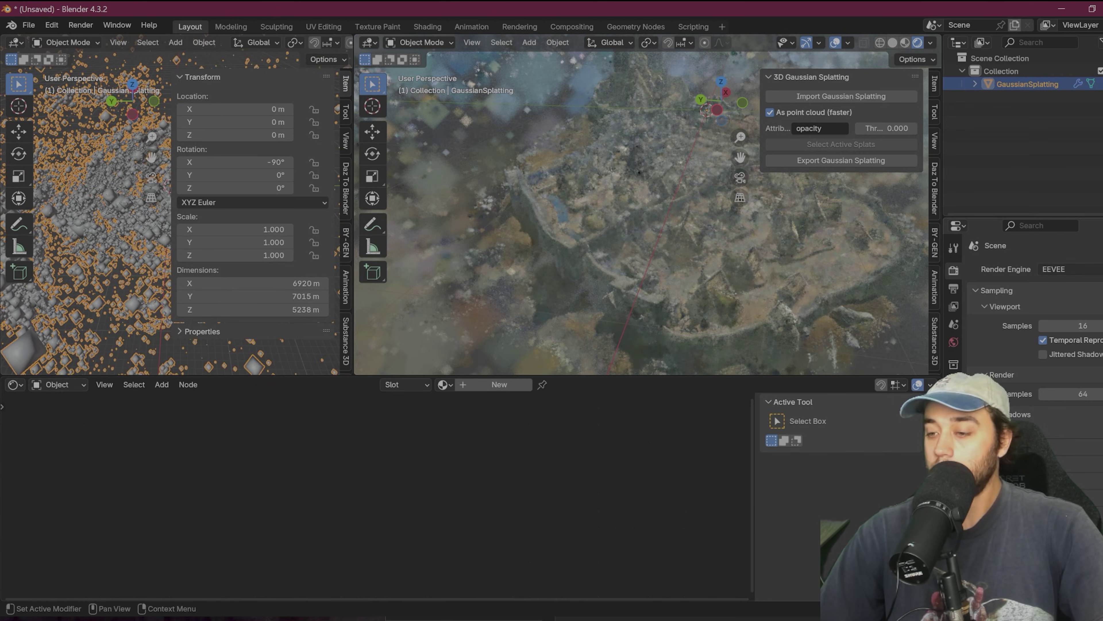
{"action": "left_click", "coordinate": [954, 492]}
{"action": "left_click", "coordinate": [978, 324]}
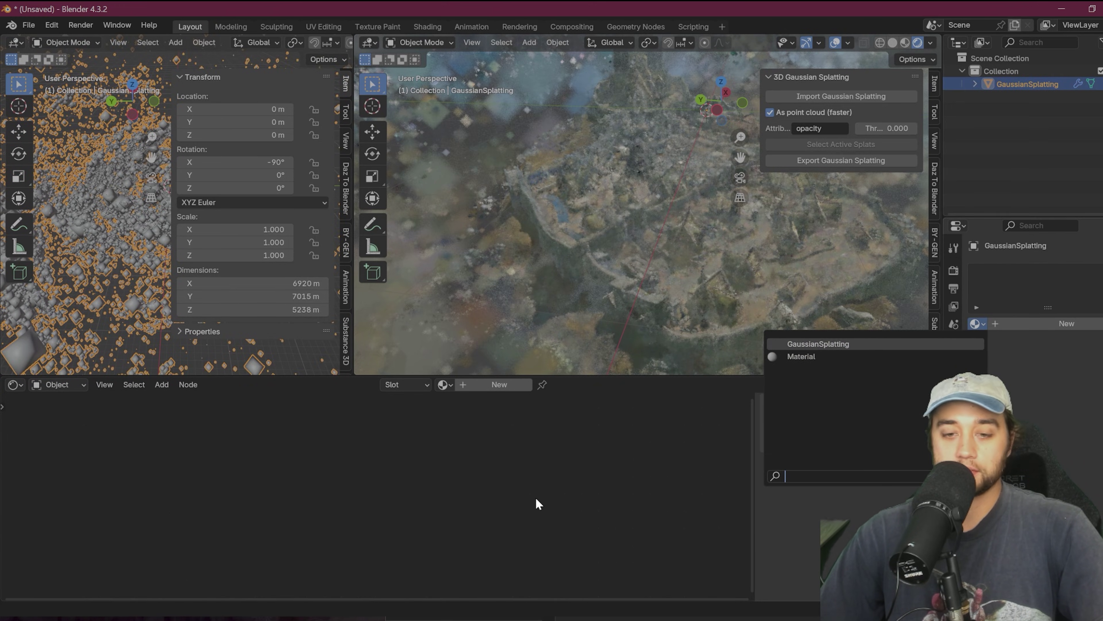
{"action": "key", "text": "Return"}
Connect the Gamma node's color to the Base Color of the Principled BSDF in the GaussianSplatting material.
{"action": "scroll", "coordinate": [461, 547], "scroll_direction": "up", "scroll_amount": 6}
{"action": "scroll", "coordinate": [412, 108], "scroll_direction": "up", "scroll_amount": 5}
{"action": "middle_click_drag", "start_coordinate": [411, 108], "coordinate": [800, 131]}
{"action": "scroll", "coordinate": [747, 180], "scroll_direction": "down", "scroll_amount": 4}
{"action": "scroll", "coordinate": [304, 543], "scroll_direction": "up", "scroll_amount": 1}
{"action": "left_click_drag", "start_coordinate": [420, 491], "coordinate": [428, 467]}
{"action": "left_click_drag", "start_coordinate": [497, 484], "coordinate": [498, 516]}
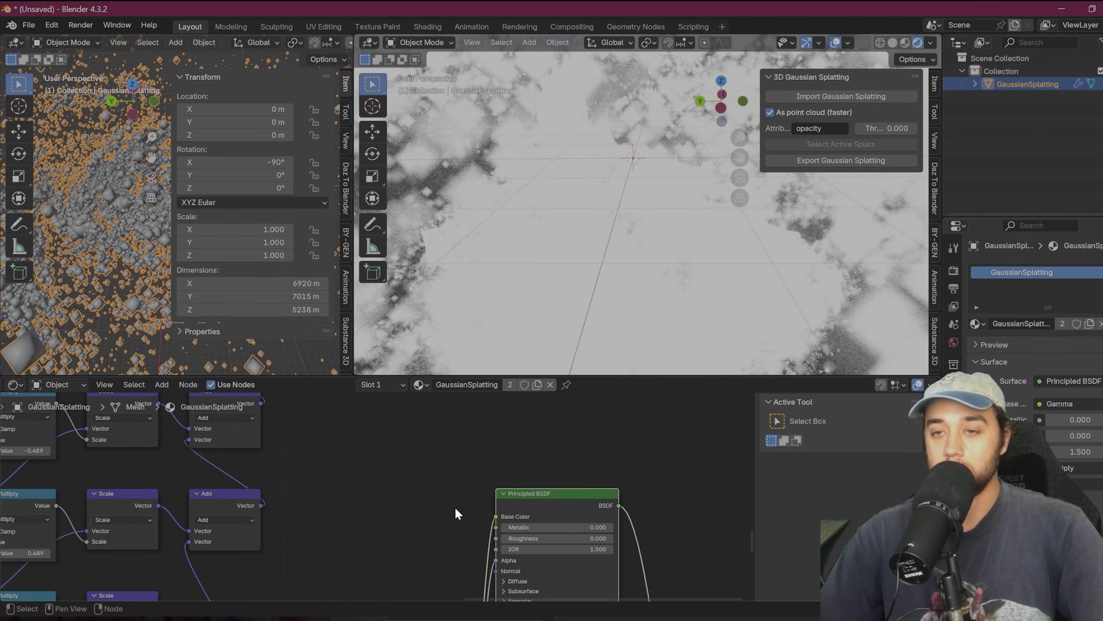
Set the emission strength of the Principled BSDF to 0.
{"action": "scroll", "coordinate": [455, 513], "scroll_direction": "down", "scroll_amount": 3}
{"action": "left_click", "coordinate": [455, 516]}
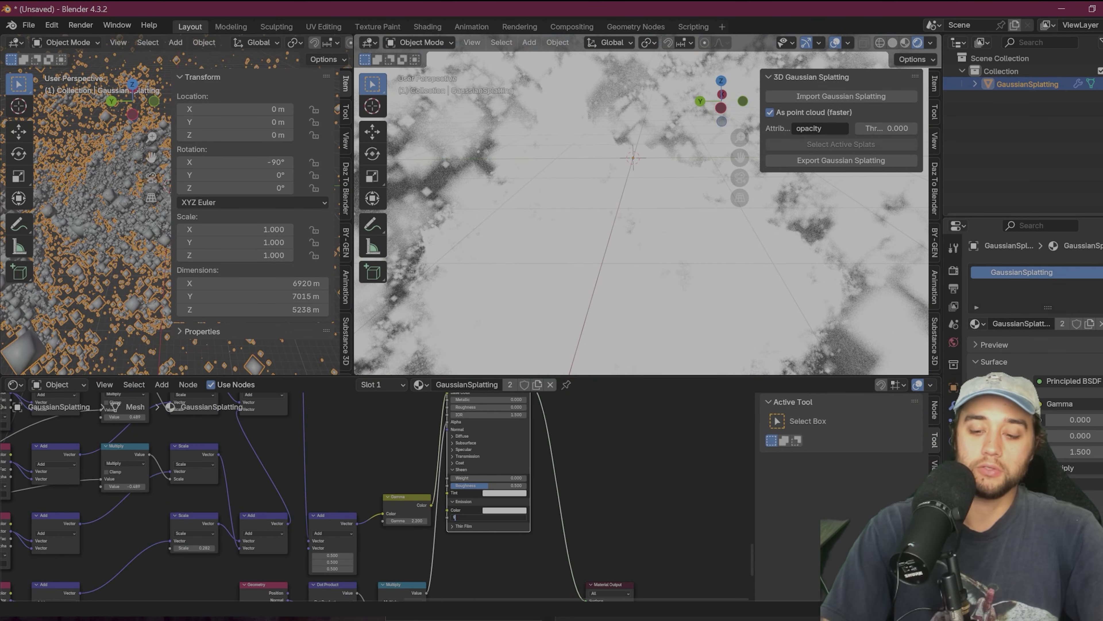
{"action": "type", "text": "0"}
{"action": "key", "text": "Return"}
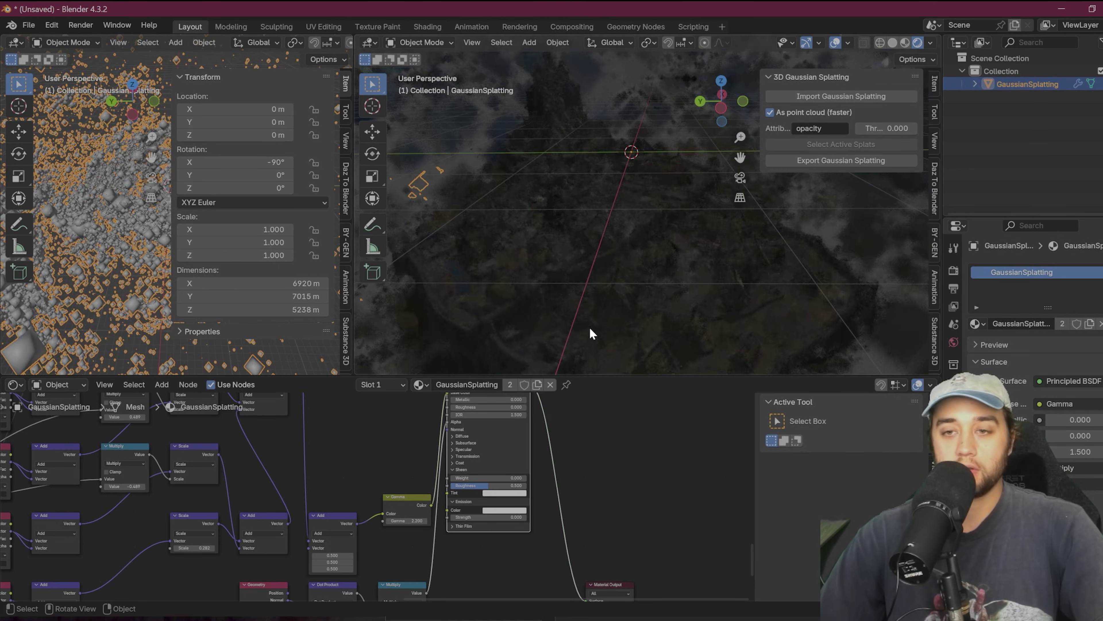
Add a Sun light, angle it to about 196°, 214°, 163° and raise its strength to about 3.86.
{"action": "scroll", "coordinate": [608, 339], "scroll_direction": "up", "scroll_amount": 4}
{"action": "scroll", "coordinate": [608, 338], "scroll_direction": "down", "scroll_amount": 4}
{"action": "key", "text": "shift+a"}
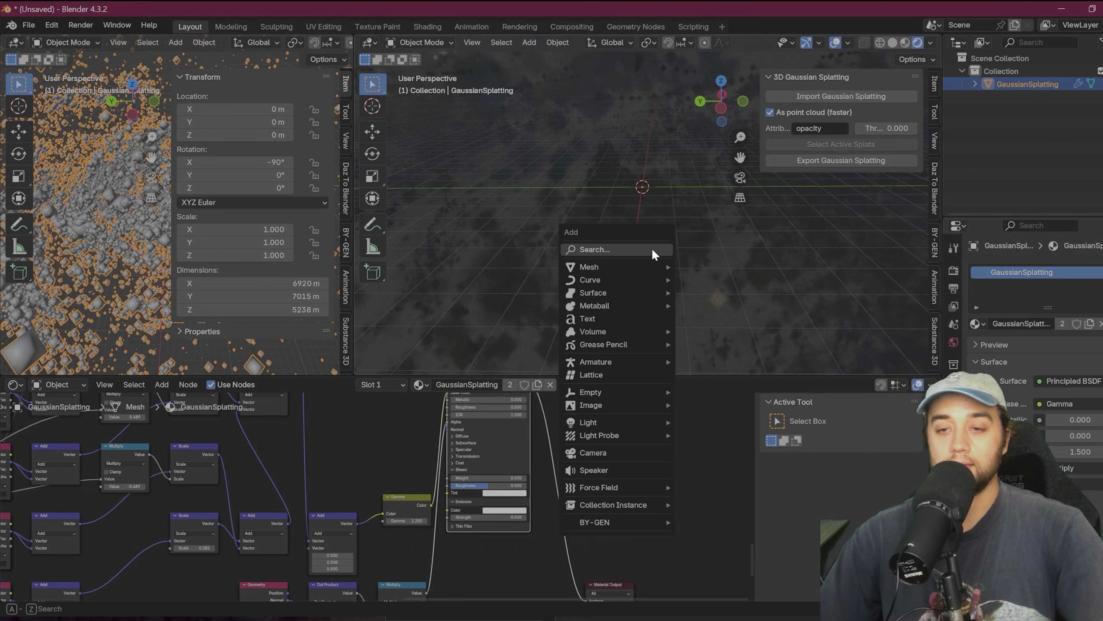
{"action": "mouse_move", "coordinate": [630, 421]}
{"action": "left_click", "coordinate": [702, 436]}
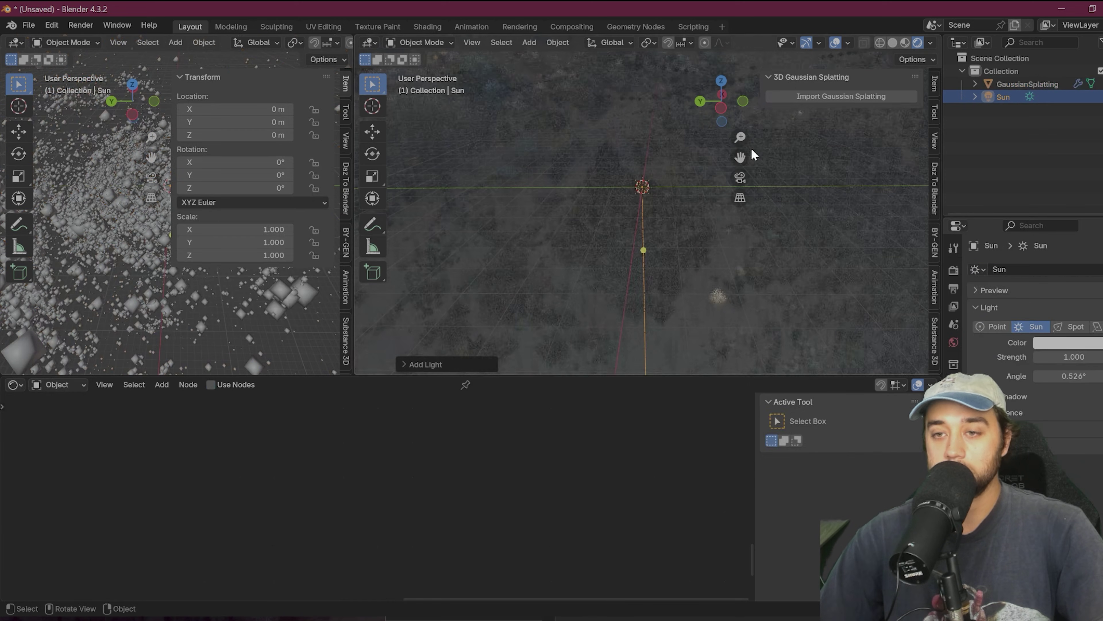
{"action": "left_click_drag", "start_coordinate": [649, 243], "coordinate": [550, 263]}
{"action": "left_click_drag", "start_coordinate": [1068, 356], "coordinate": [1086, 356]}
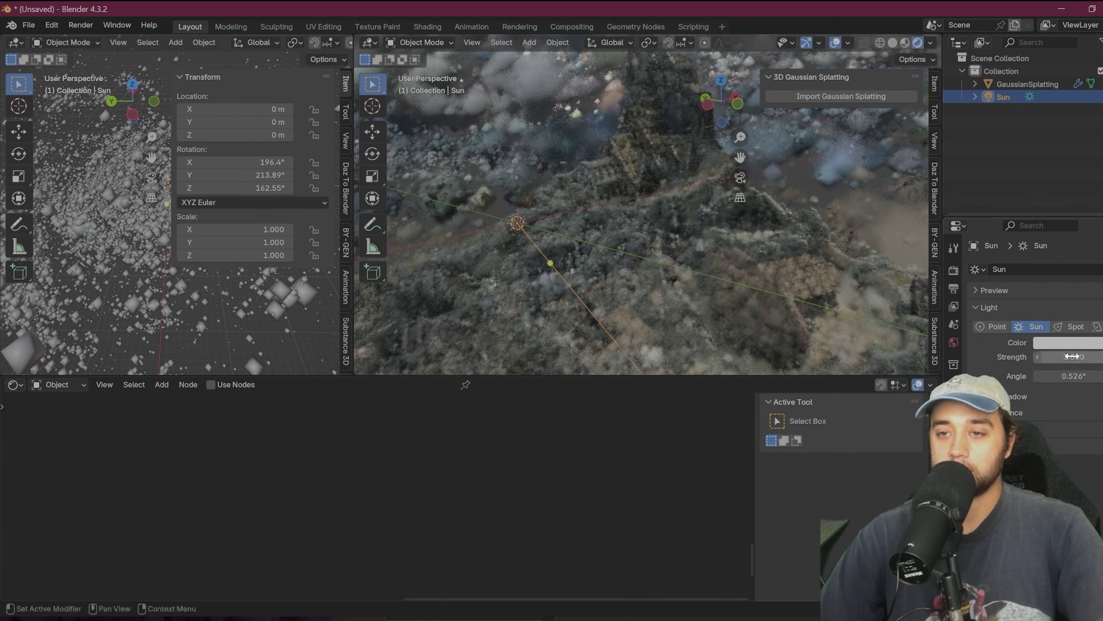
Add a point light and place it by the brown-roofed house inside the city wall.
{"action": "scroll", "coordinate": [689, 287], "scroll_direction": "up", "scroll_amount": 3}
{"action": "scroll", "coordinate": [690, 290], "scroll_direction": "down", "scroll_amount": 3}
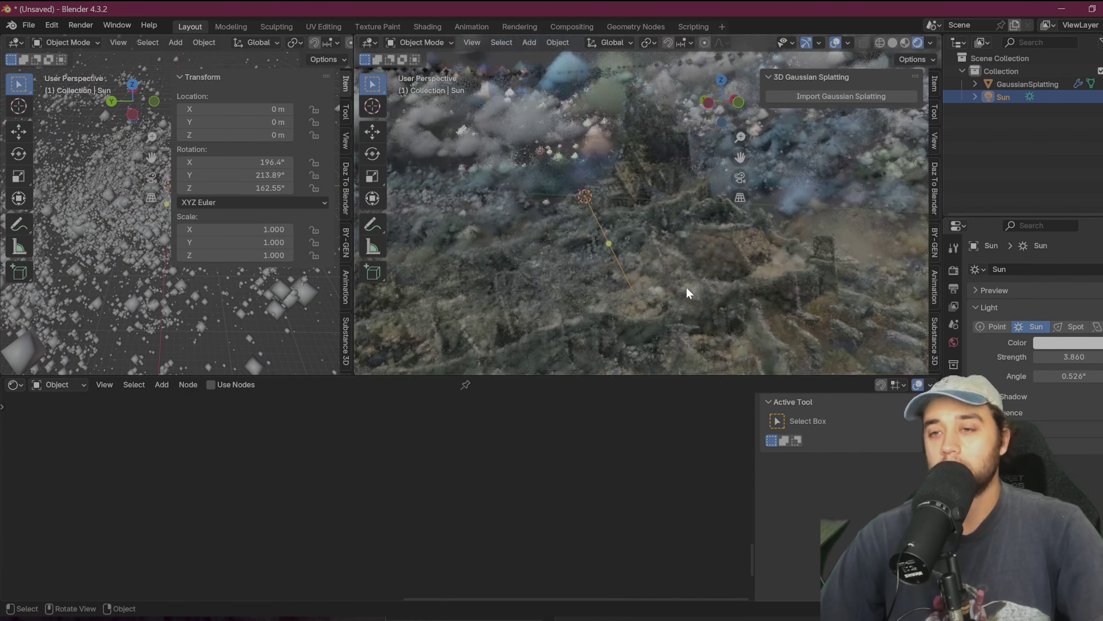
{"action": "key", "text": "shift+a"}
{"action": "mouse_move", "coordinate": [615, 271]}
{"action": "left_click", "coordinate": [673, 269]}
{"action": "key", "text": "g"}
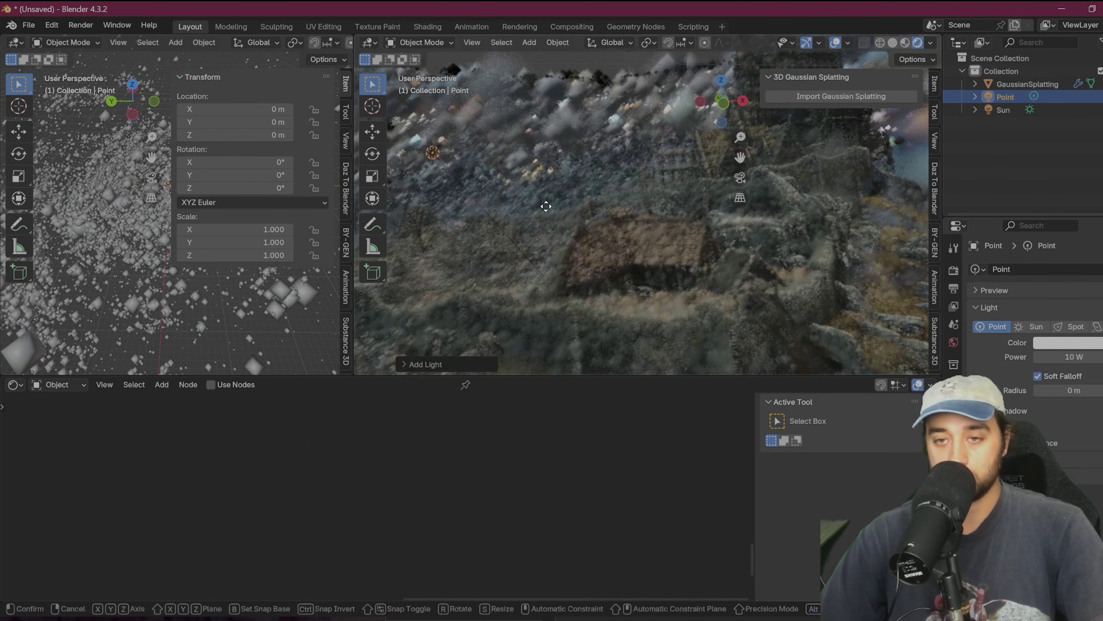
{"action": "left_click", "coordinate": [651, 183]}
Give the point light a golden-yellow color and 50 W power, and move it to just above the house roof.
{"action": "left_click", "coordinate": [1064, 342]}
{"action": "left_click_drag", "start_coordinate": [1044, 197], "coordinate": [1012, 226]}
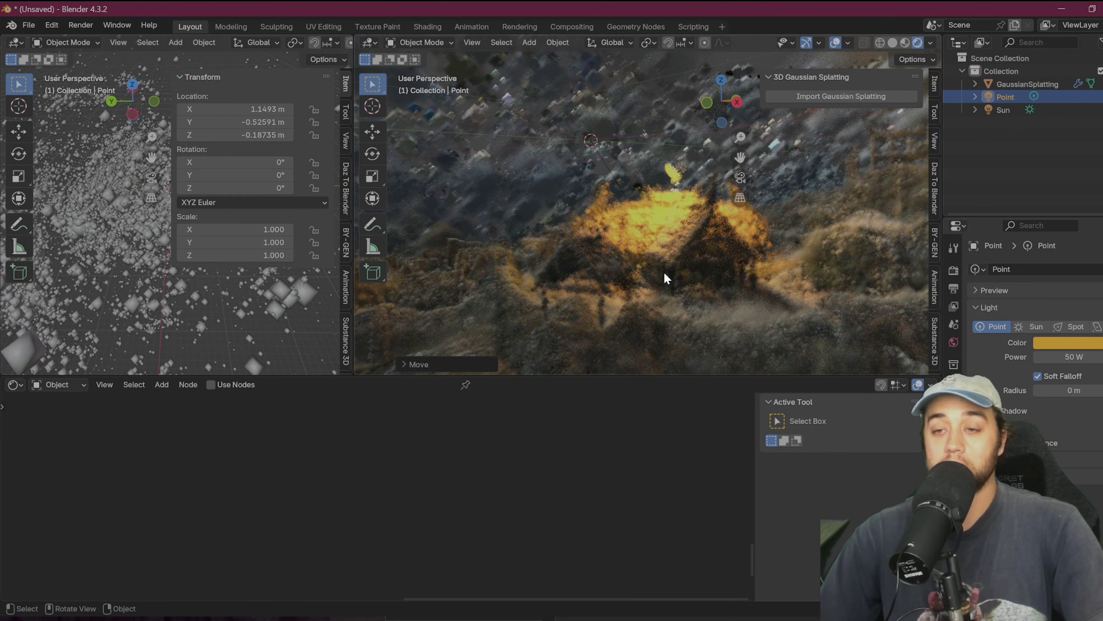
{"action": "scroll", "coordinate": [669, 283], "scroll_direction": "up", "scroll_amount": 3}
{"action": "key", "text": "g"}
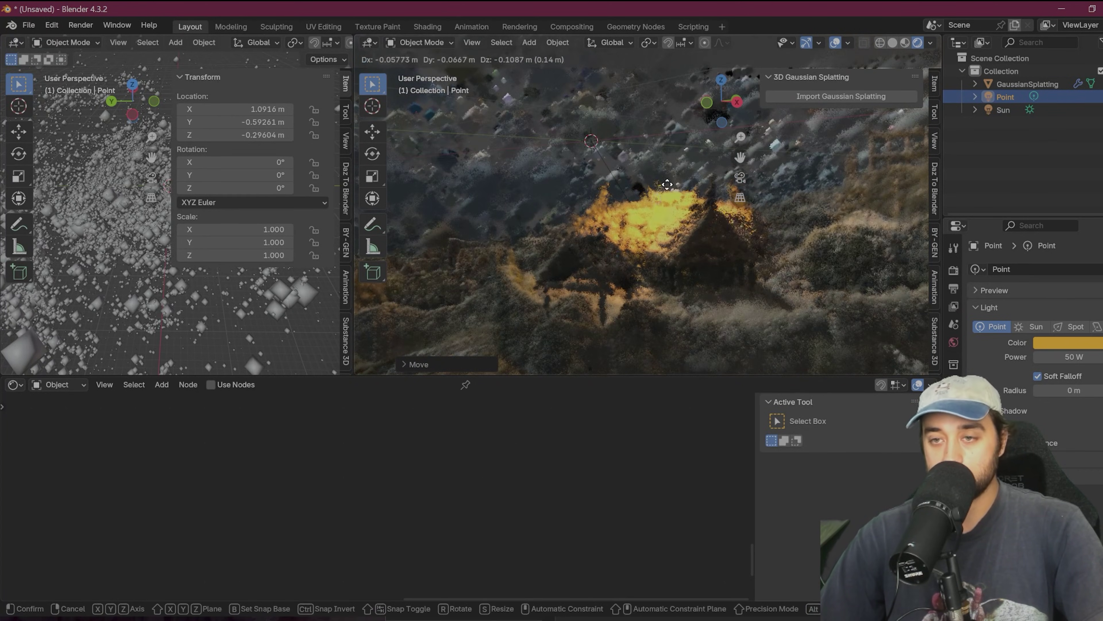
{"action": "left_click", "coordinate": [686, 278]}
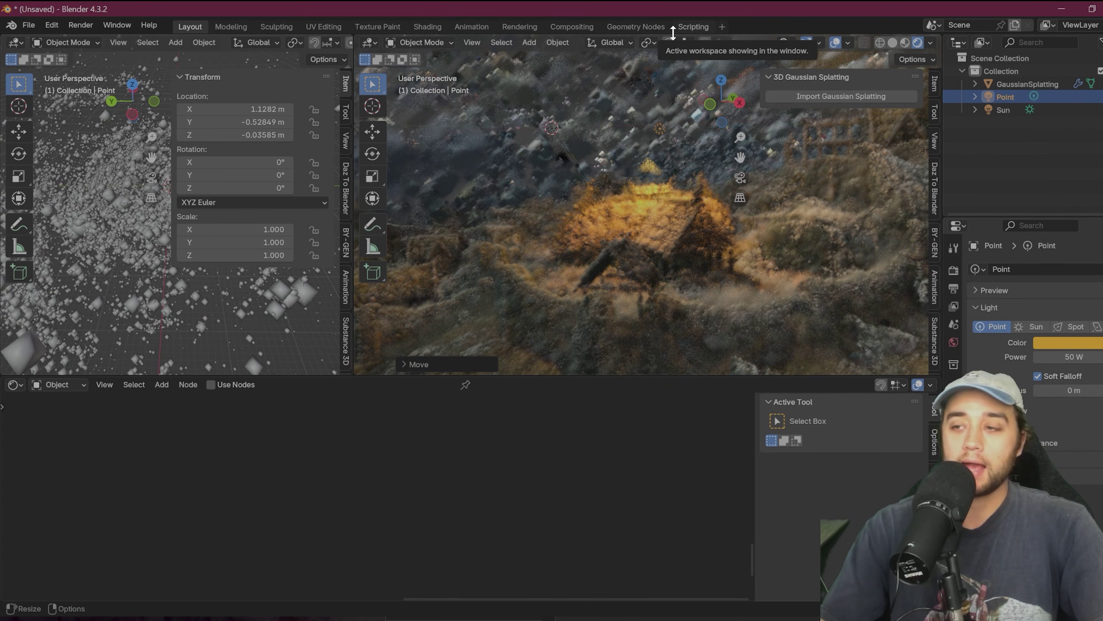
Preview the lit splat with the Cycles render engine and set the engine back to EEVEE.
{"action": "left_click", "coordinate": [959, 271]}
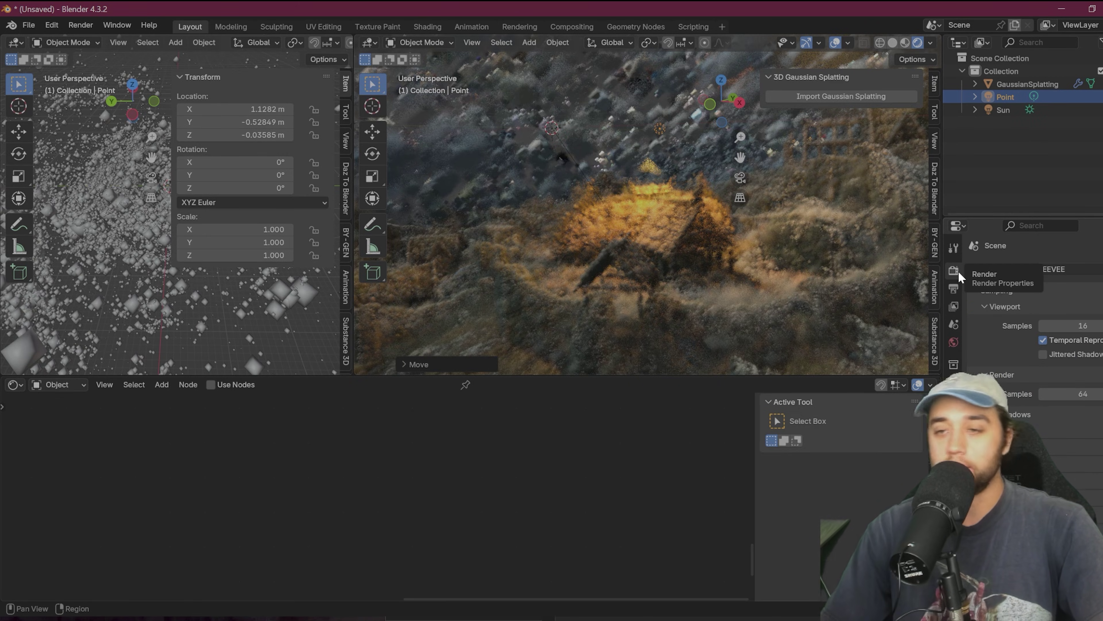
{"action": "mouse_move", "coordinate": [606, 277]}
{"action": "middle_mouse_down"}
{"action": "mouse_move", "coordinate": [581, 274]}
{"action": "mouse_move", "coordinate": [624, 276]}
{"action": "middle_mouse_up"}
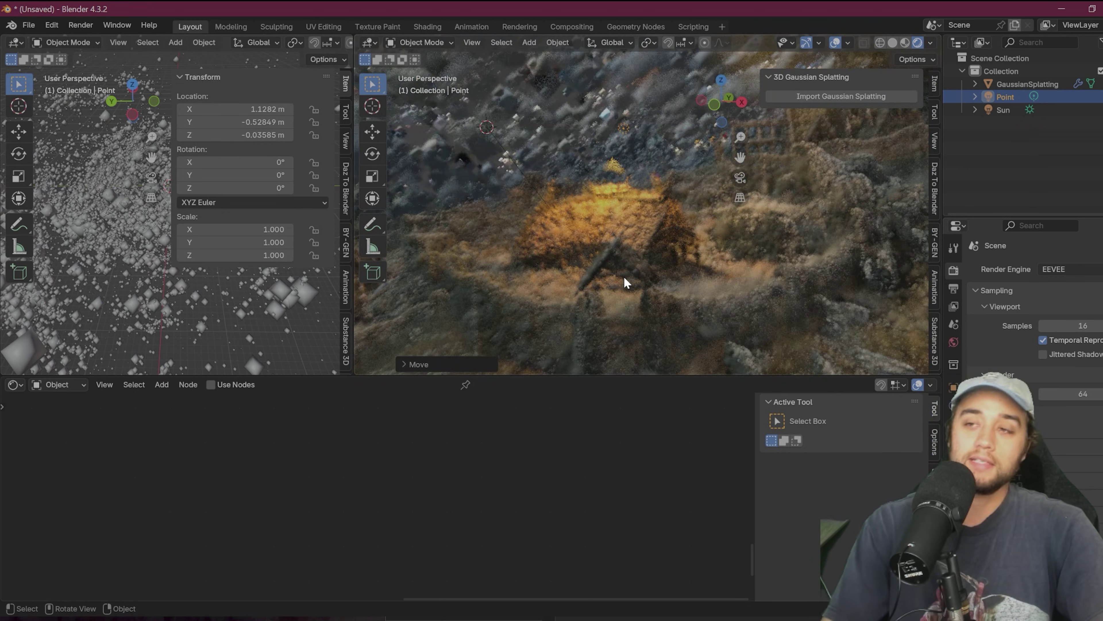
{"action": "left_click", "coordinate": [1068, 269]}
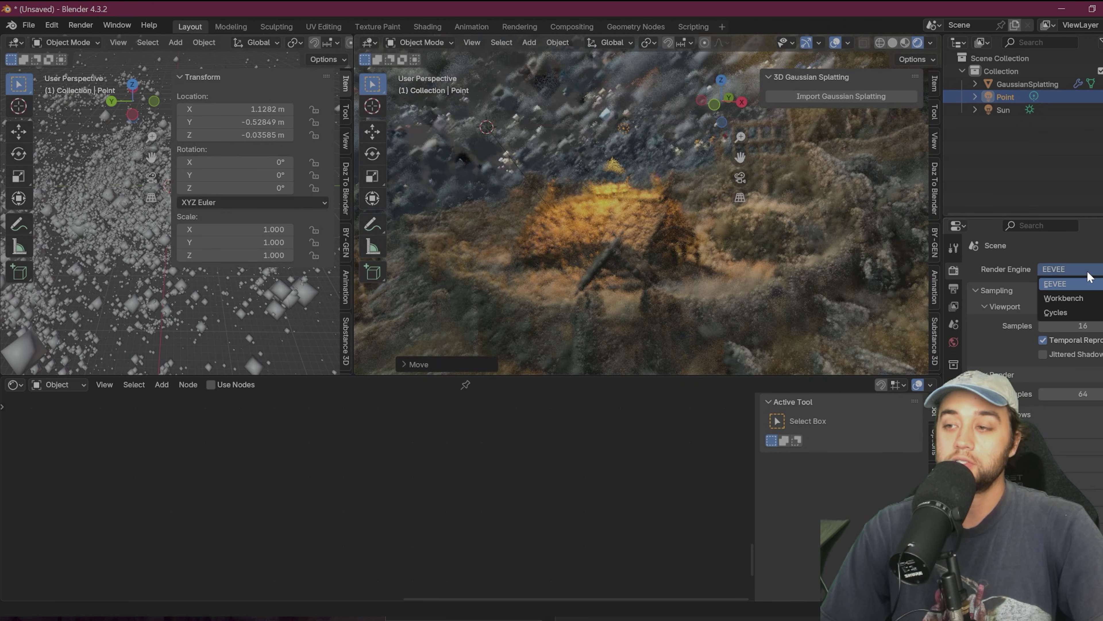
{"action": "left_click", "coordinate": [1062, 314]}
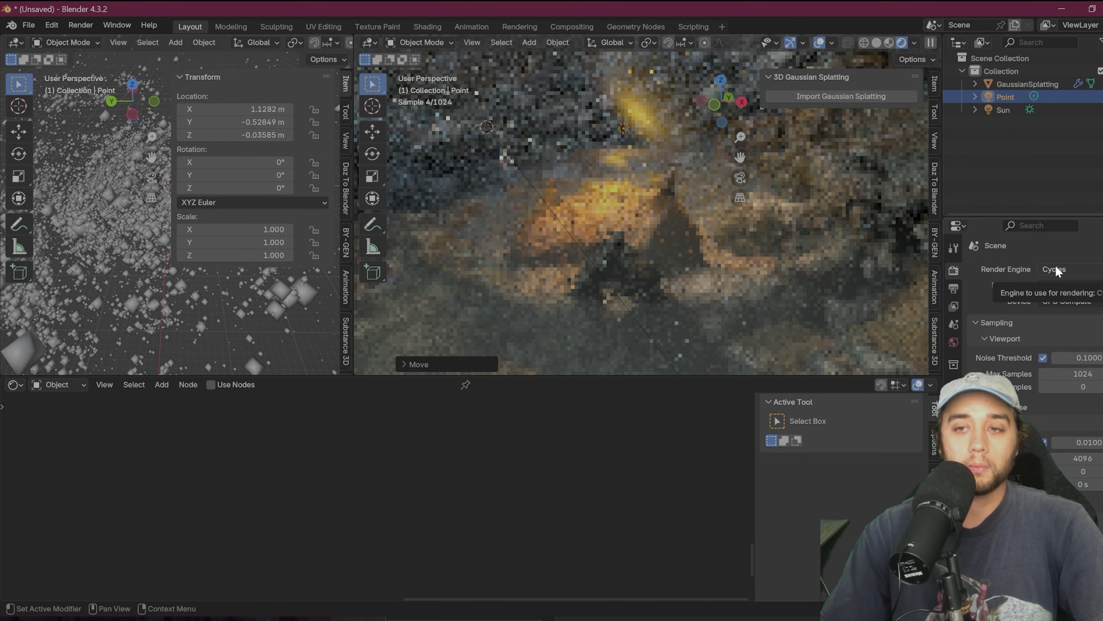
{"action": "left_click", "coordinate": [1056, 270]}
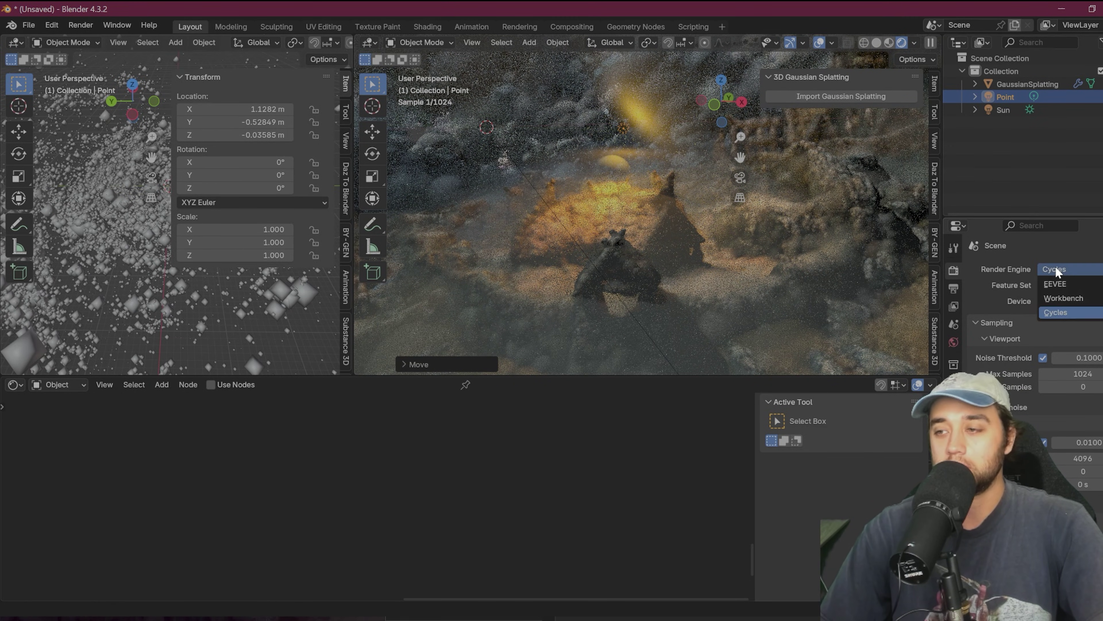
{"action": "left_click", "coordinate": [1082, 285]}
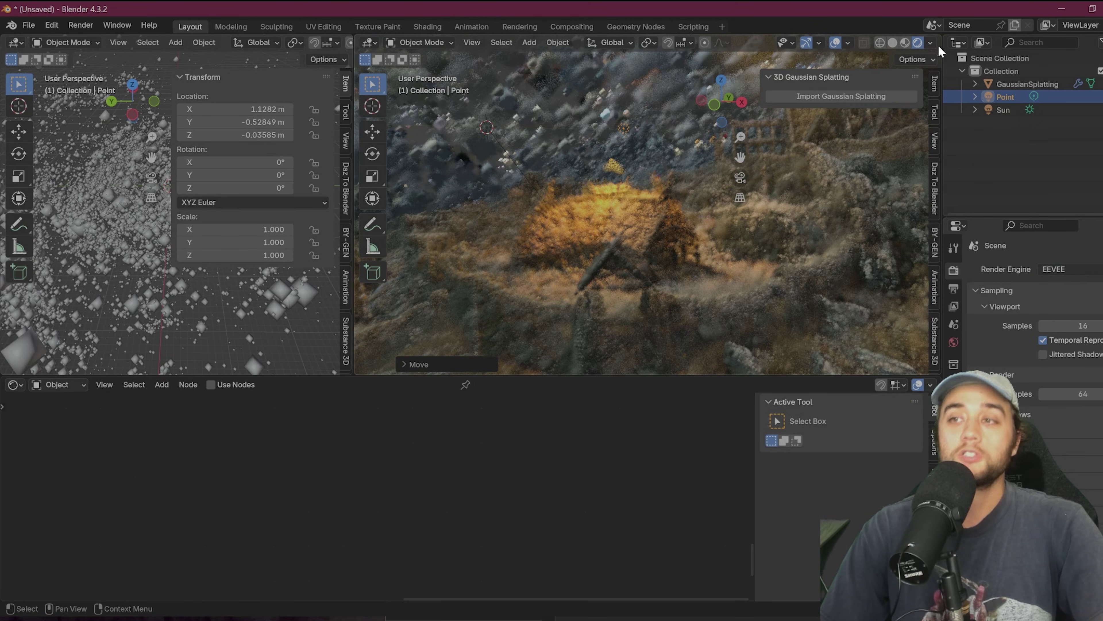
Set the Layout viewport's compositor to Always and enable Use Nodes in the Compositing workspace.
{"action": "left_click", "coordinate": [931, 42]}
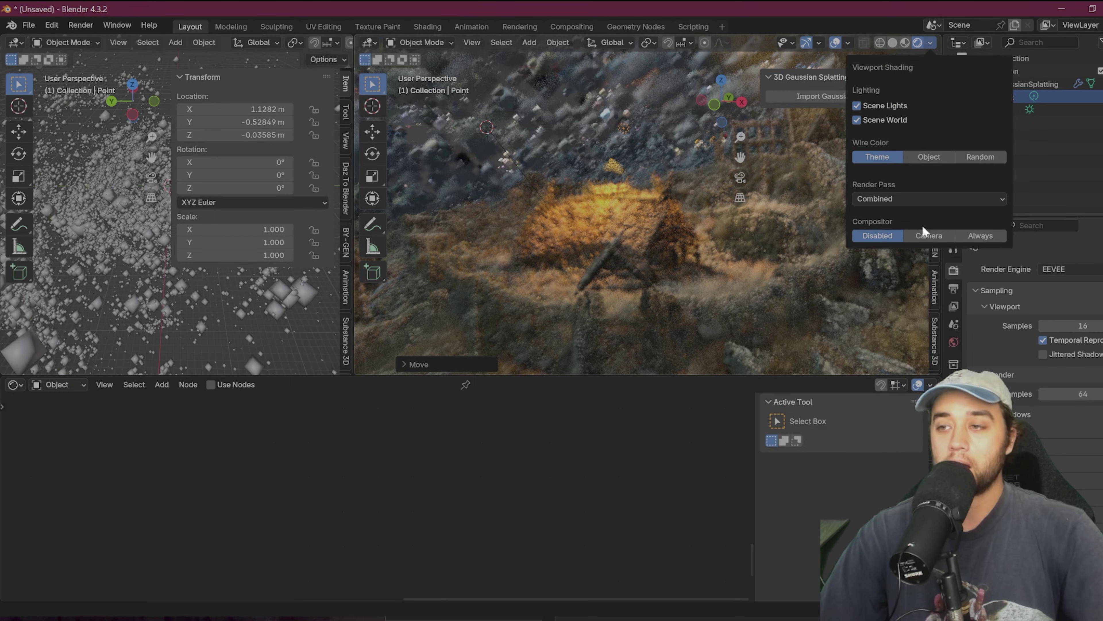
{"action": "left_click", "coordinate": [977, 235]}
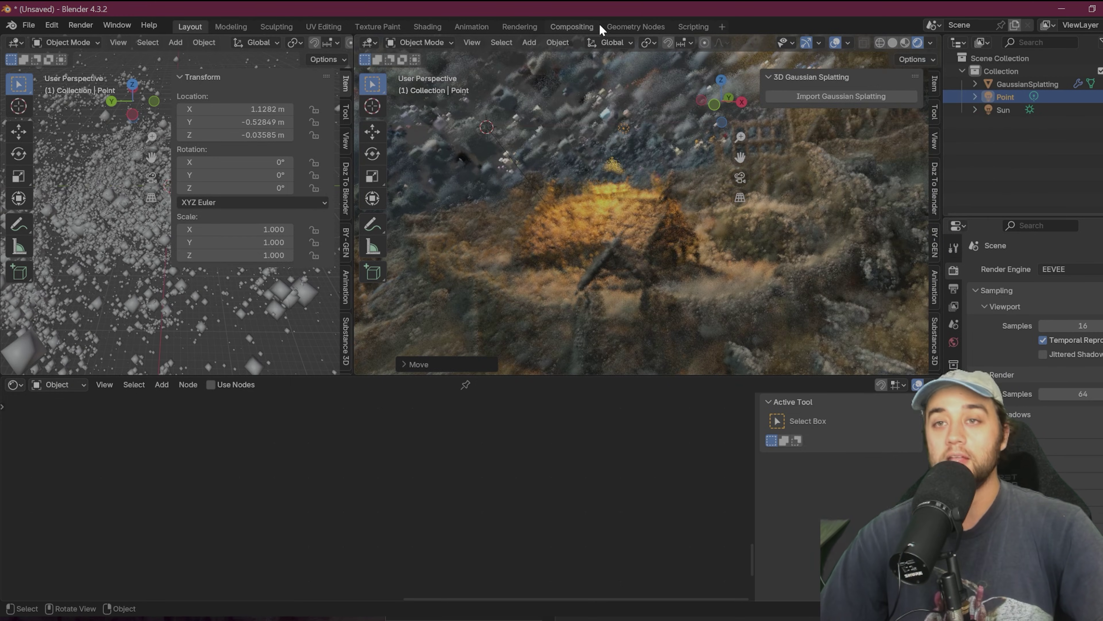
{"action": "left_click", "coordinate": [570, 28]}
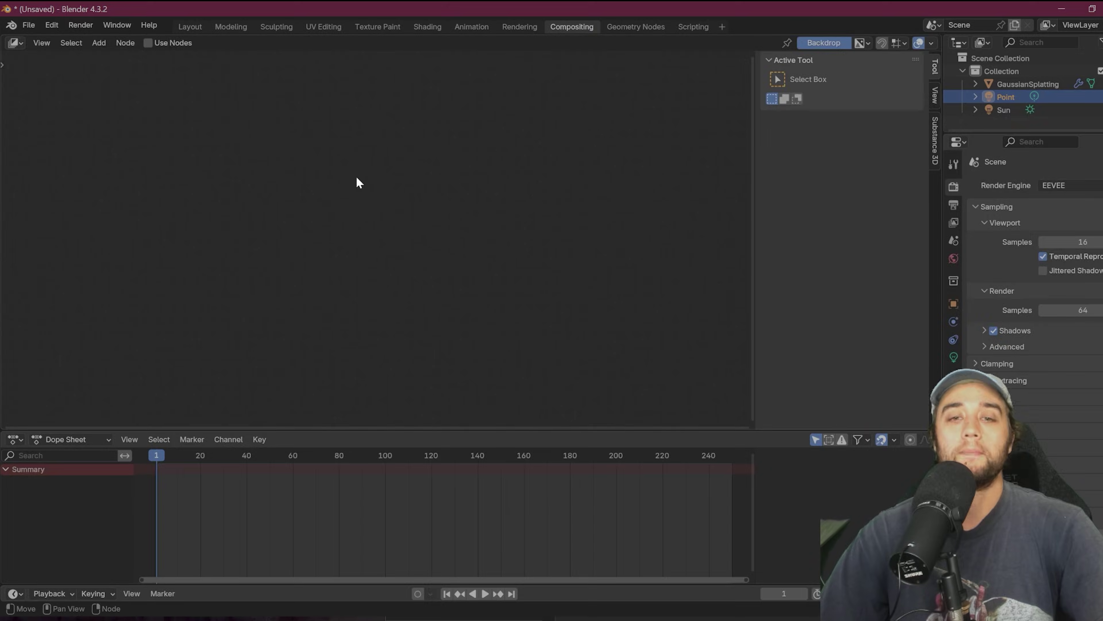
{"action": "left_click", "coordinate": [148, 42]}
Add a Glare node between Render Layers and Composite and set its type to Bloom.
{"action": "key", "text": "shift+a"}
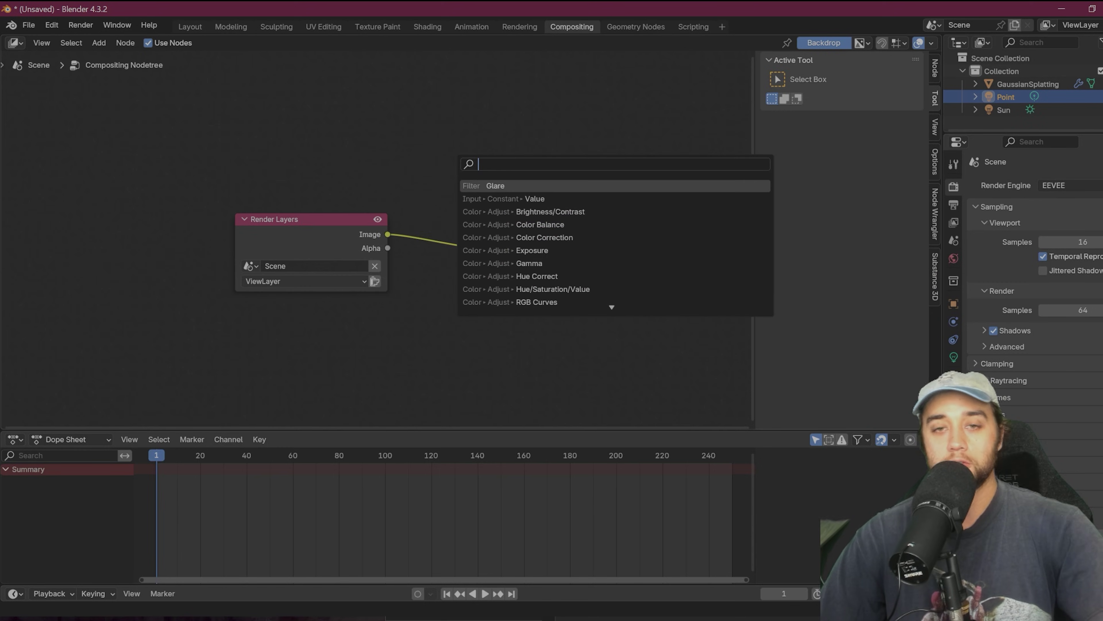
{"action": "type", "text": "gla"}
{"action": "key", "text": "Return"}
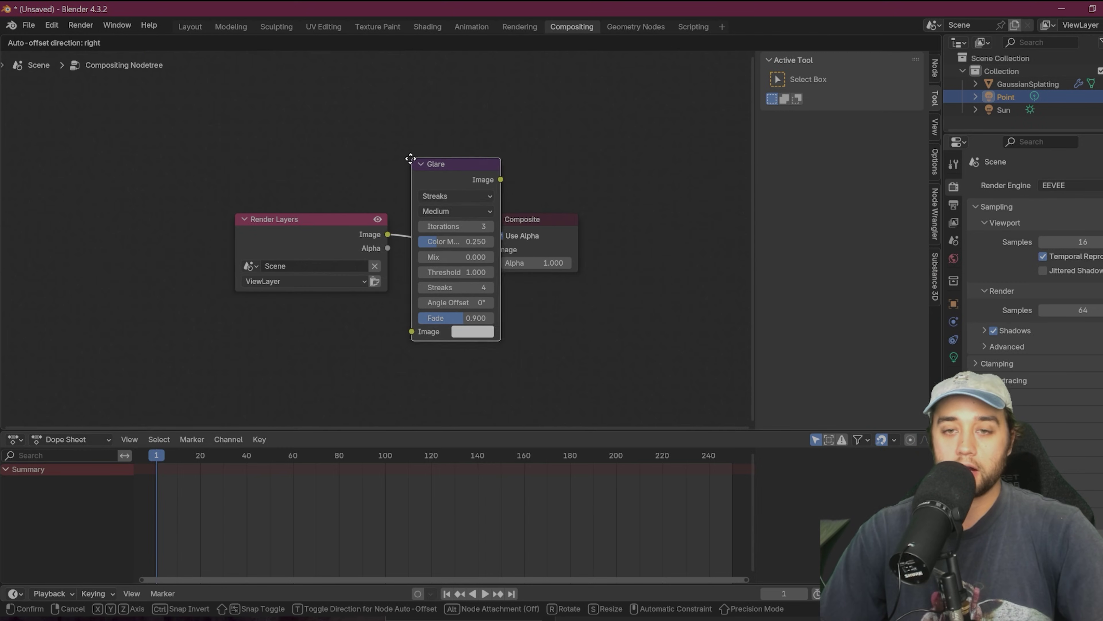
{"action": "left_click", "coordinate": [412, 159]}
{"action": "left_click", "coordinate": [456, 197]}
{"action": "left_click", "coordinate": [461, 228]}
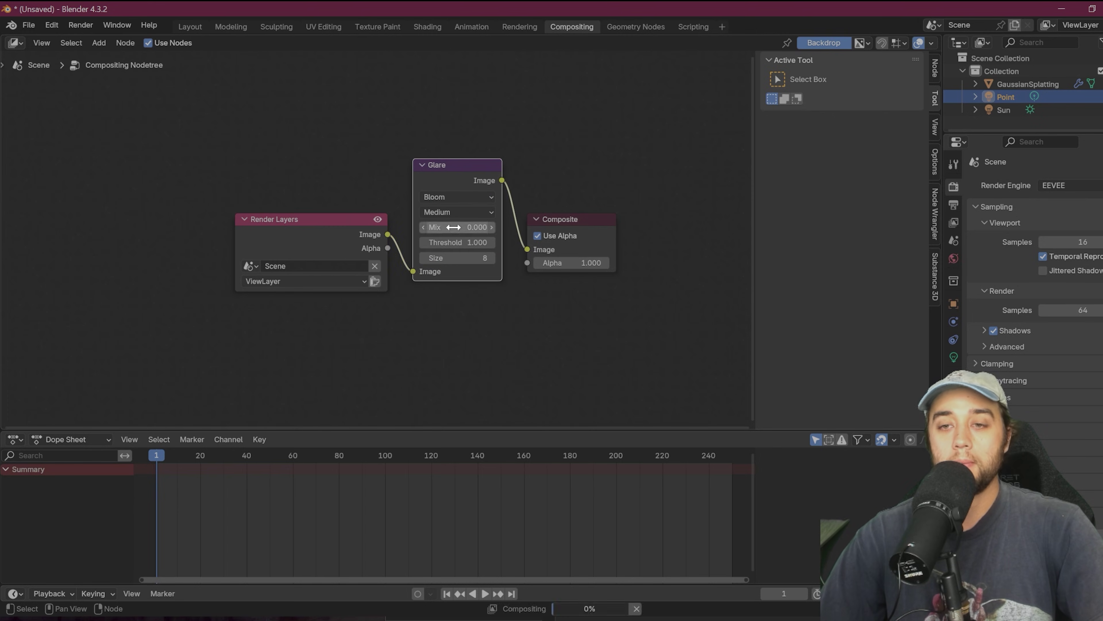
Split the compositor area and turn the new part into a widened 3D Viewport with Rendered shading.
{"action": "scroll", "coordinate": [554, 217], "scroll_direction": "down", "scroll_amount": 2}
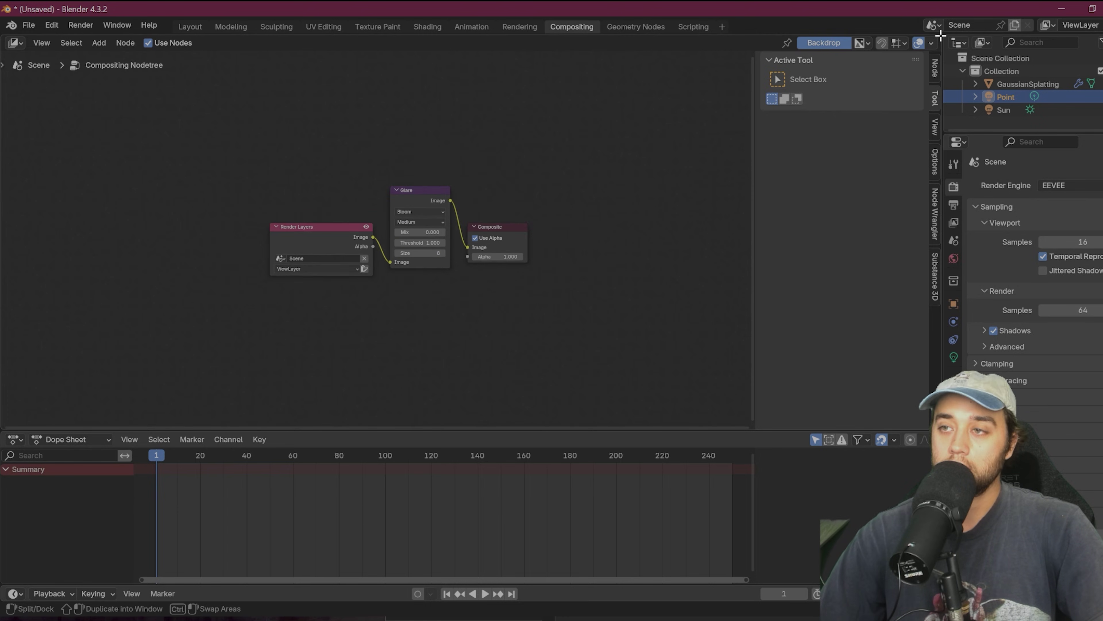
{"action": "left_click_drag", "start_coordinate": [941, 35], "coordinate": [634, 65]}
{"action": "left_click", "coordinate": [651, 42]}
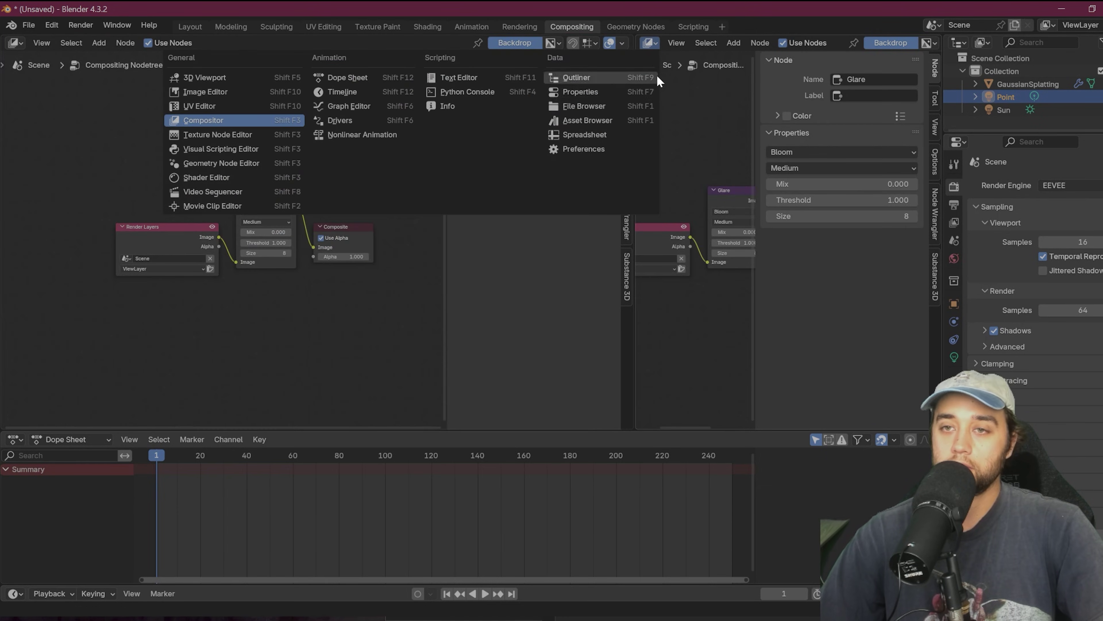
{"action": "left_click", "coordinate": [255, 76]}
{"action": "left_click_drag", "start_coordinate": [634, 304], "coordinate": [380, 304]}
{"action": "left_click", "coordinate": [917, 43]}
Set the new viewport's compositor to Always and lower the Glare node's threshold to about 0.2.
{"action": "left_click", "coordinate": [930, 43]}
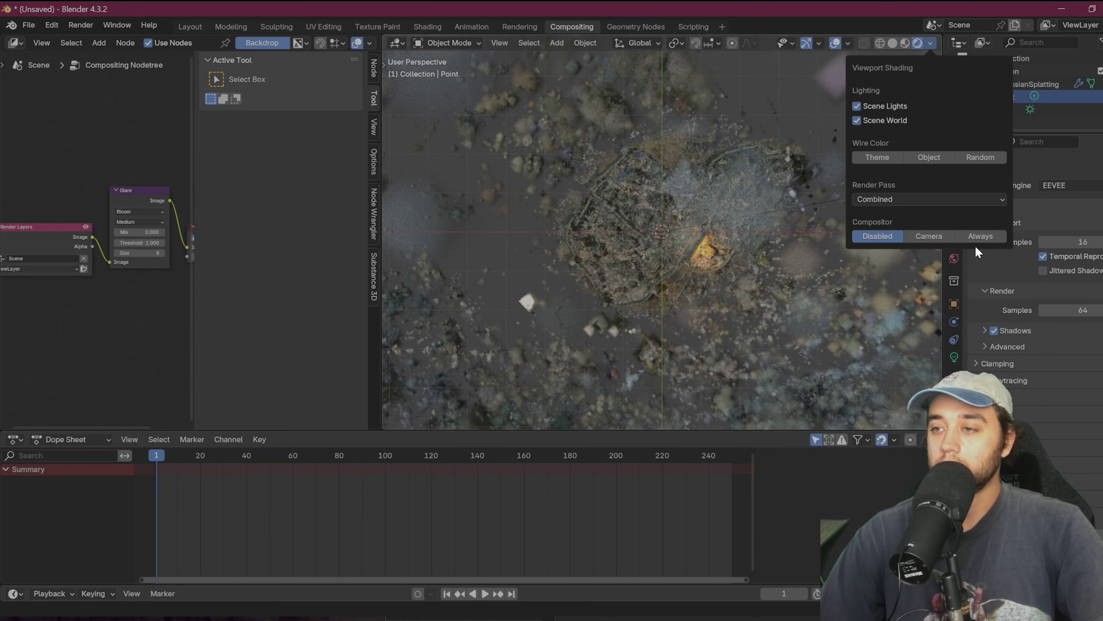
{"action": "mouse_move", "coordinate": [761, 291]}
{"action": "middle_mouse_down"}
{"action": "mouse_move", "coordinate": [761, 312]}
{"action": "mouse_move", "coordinate": [773, 236]}
{"action": "middle_mouse_up"}
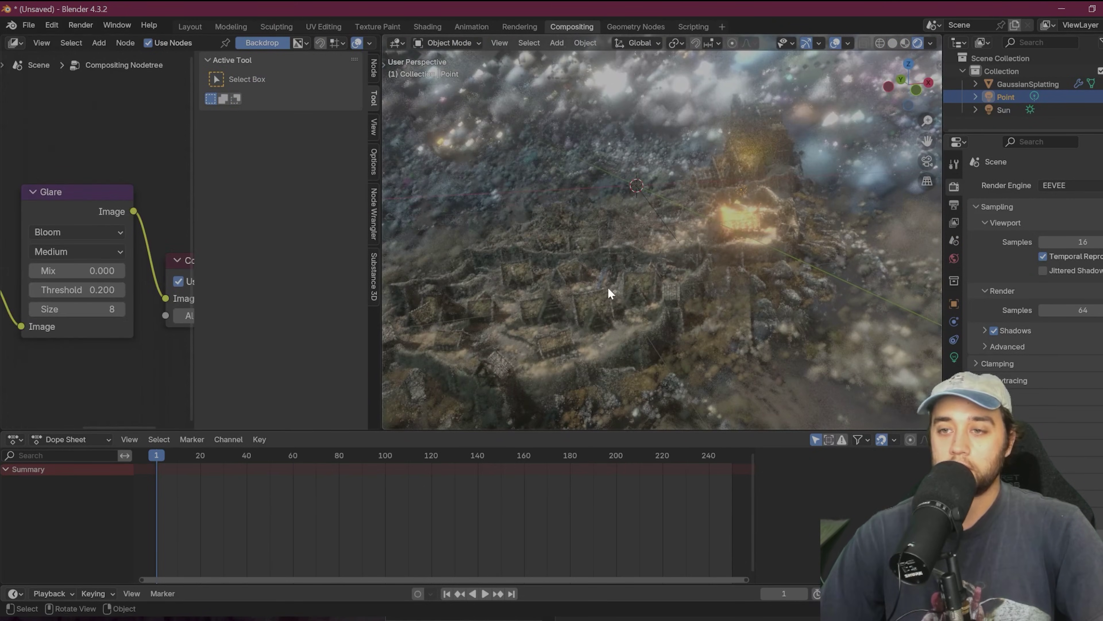
{"action": "left_click_drag", "start_coordinate": [78, 289], "coordinate": [113, 289]}
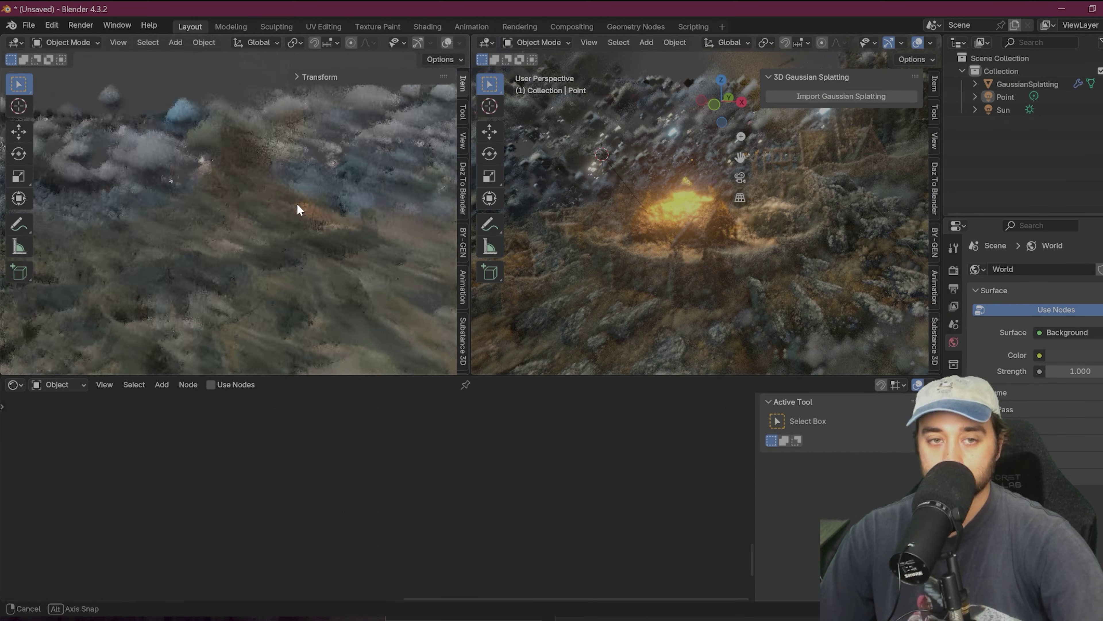
Assign a Sky Texture to the world background's color.
{"action": "middle_click_drag", "start_coordinate": [299, 210], "coordinate": [299, 210]}
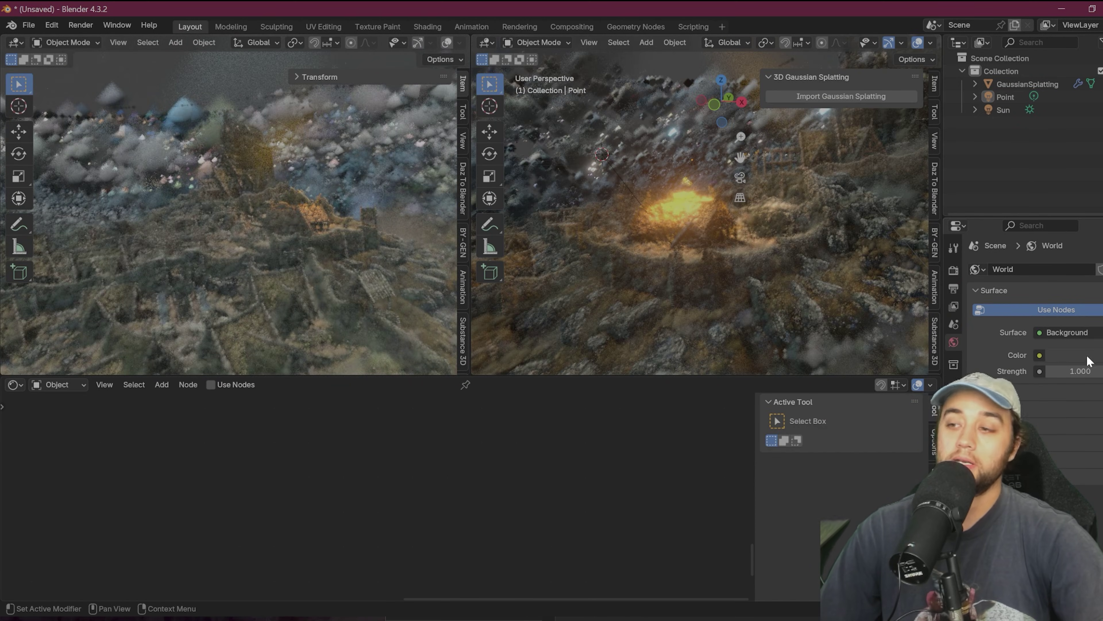
{"action": "left_click", "coordinate": [1039, 355]}
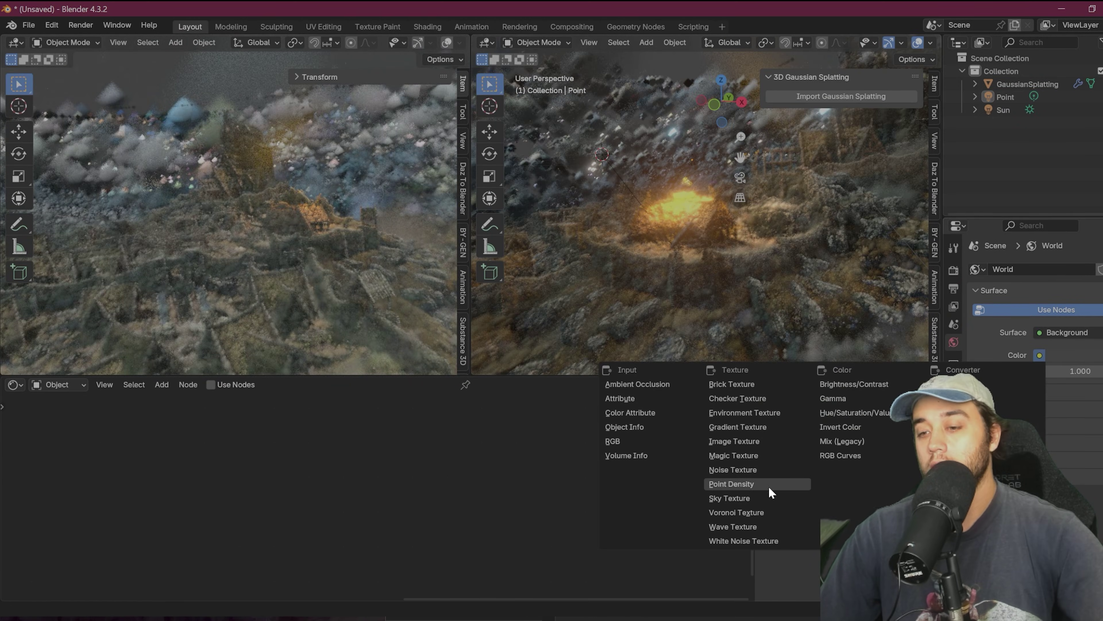
{"action": "left_click", "coordinate": [756, 498]}
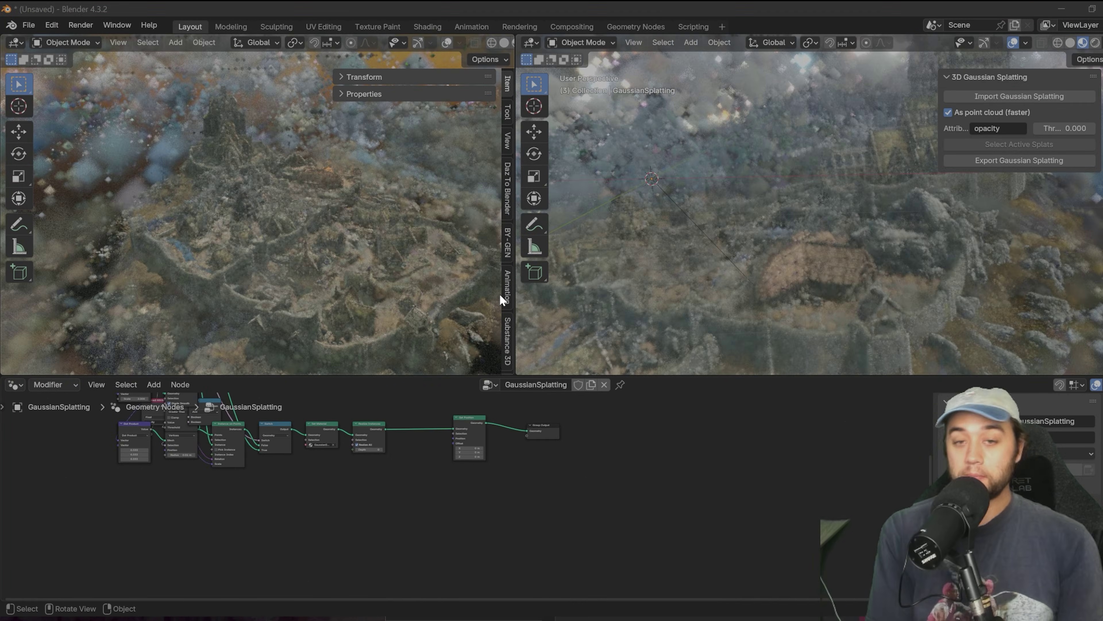
Switch to the browser and skim the FPV drone simulator video and the plugin links in its description.
{"action": "left_click", "coordinate": [448, 13]}
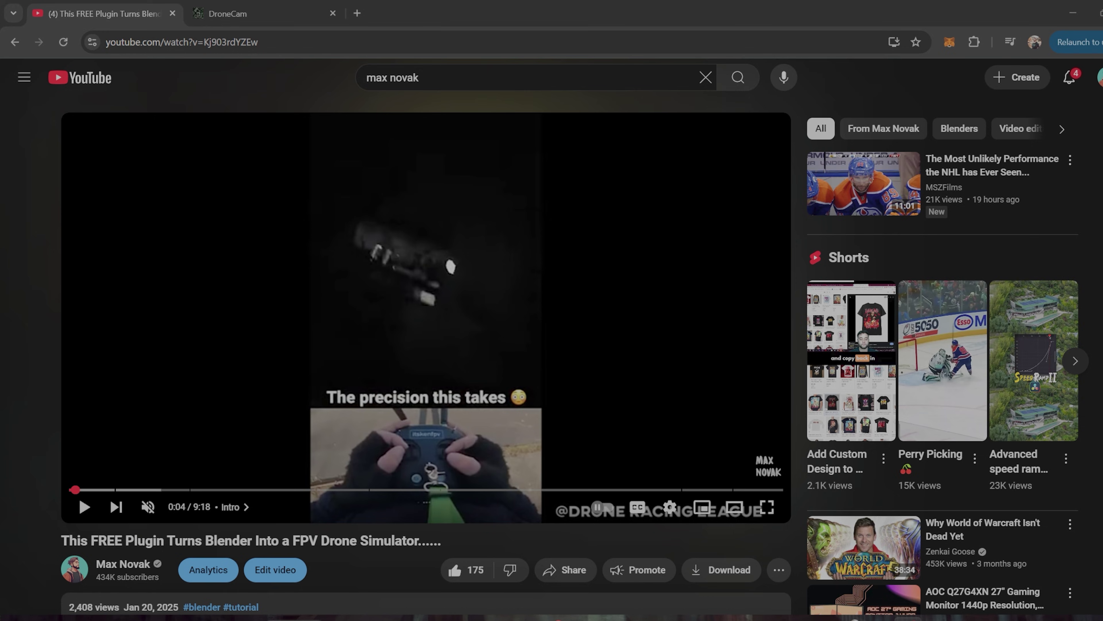
{"action": "left_click_drag", "start_coordinate": [126, 490], "coordinate": [594, 490]}
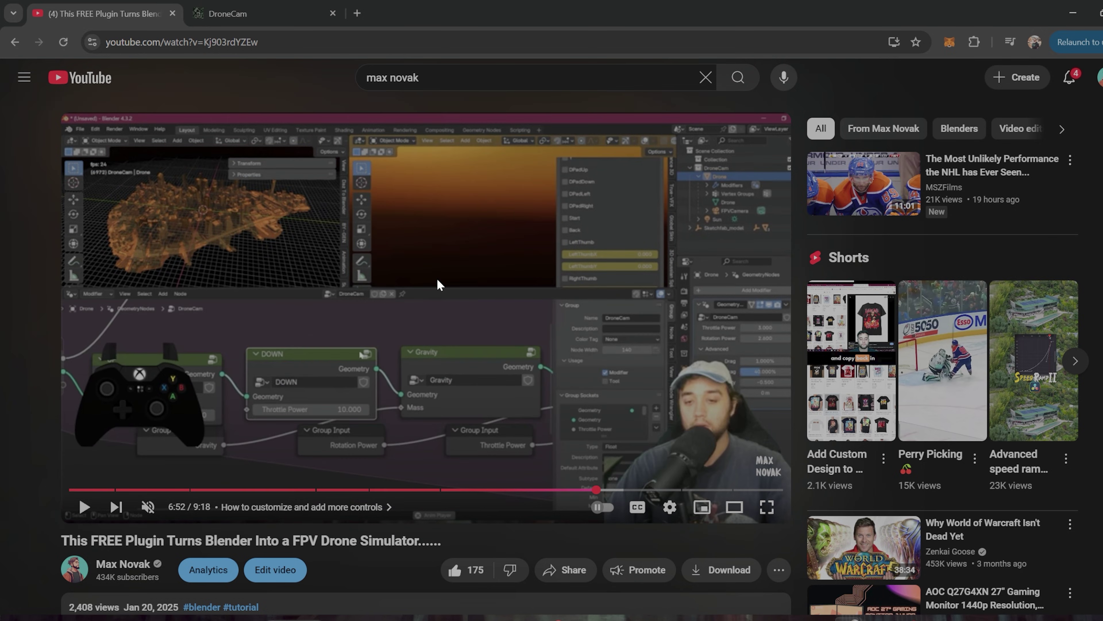
{"action": "scroll", "coordinate": [398, 306], "scroll_direction": "down", "scroll_amount": 6}
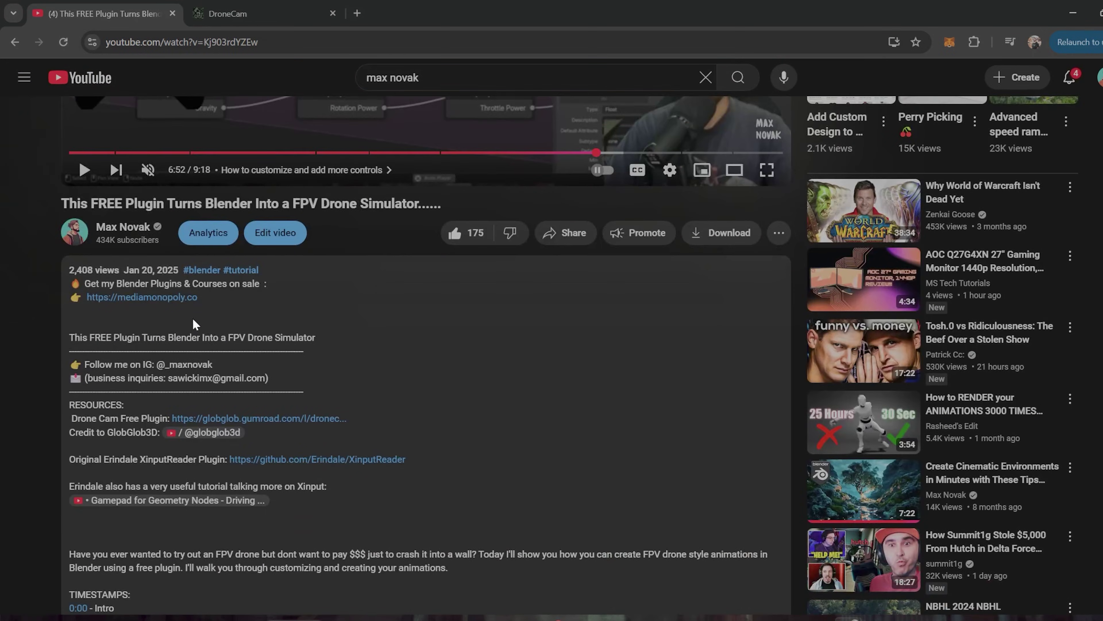
{"action": "scroll", "coordinate": [93, 258], "scroll_direction": "up", "scroll_amount": 6}
Examine the DroneCam add-on's Gumroad page for its versions, pricing and demo videos.
{"action": "key", "text": "ctrl+Tab"}
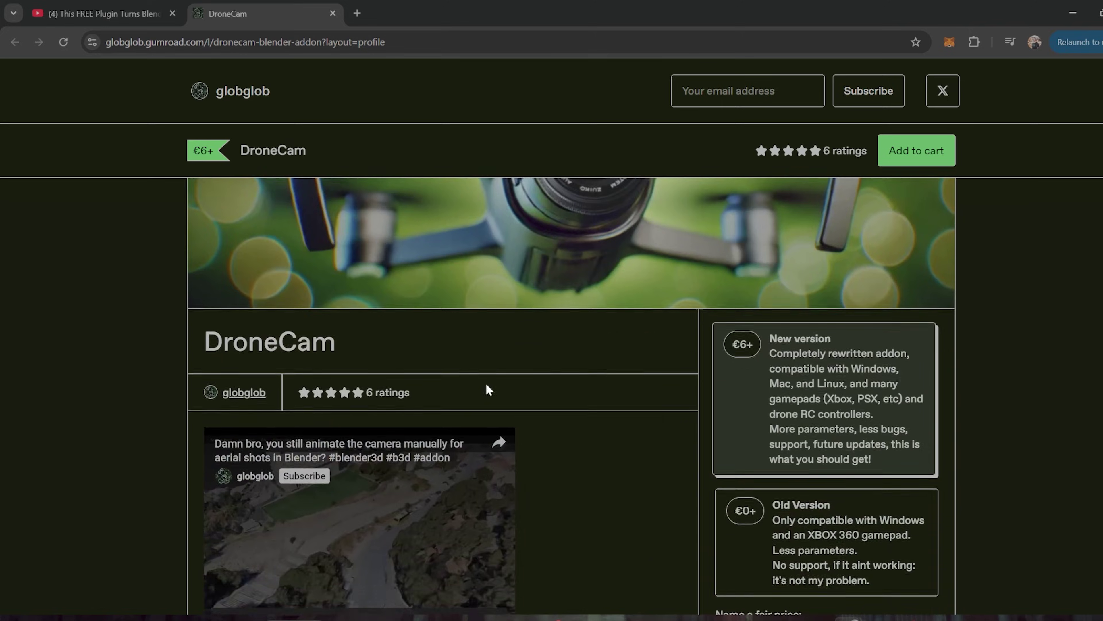
{"action": "scroll", "coordinate": [553, 374], "scroll_direction": "down", "scroll_amount": 10}
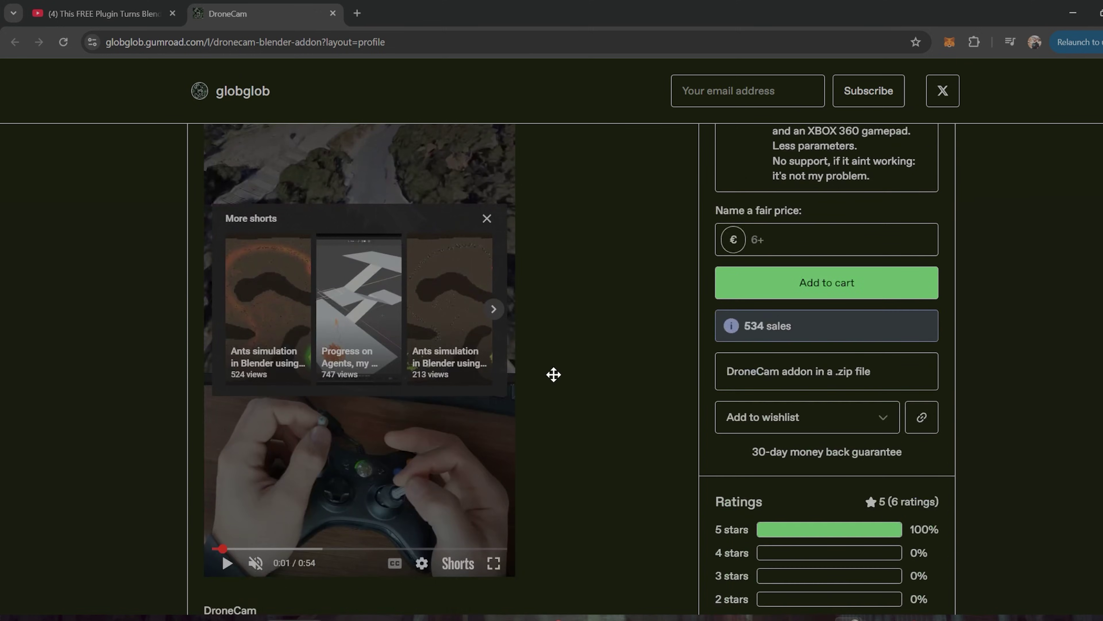
{"action": "scroll", "coordinate": [554, 374], "scroll_direction": "up", "scroll_amount": 5}
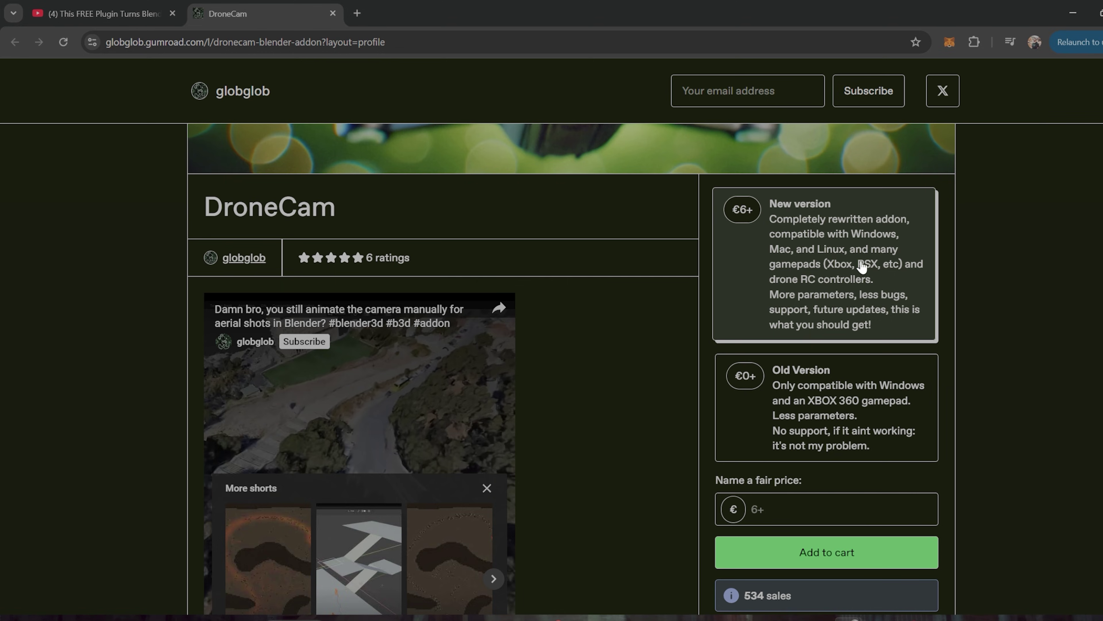
{"action": "scroll", "coordinate": [377, 413], "scroll_direction": "down", "scroll_amount": 10}
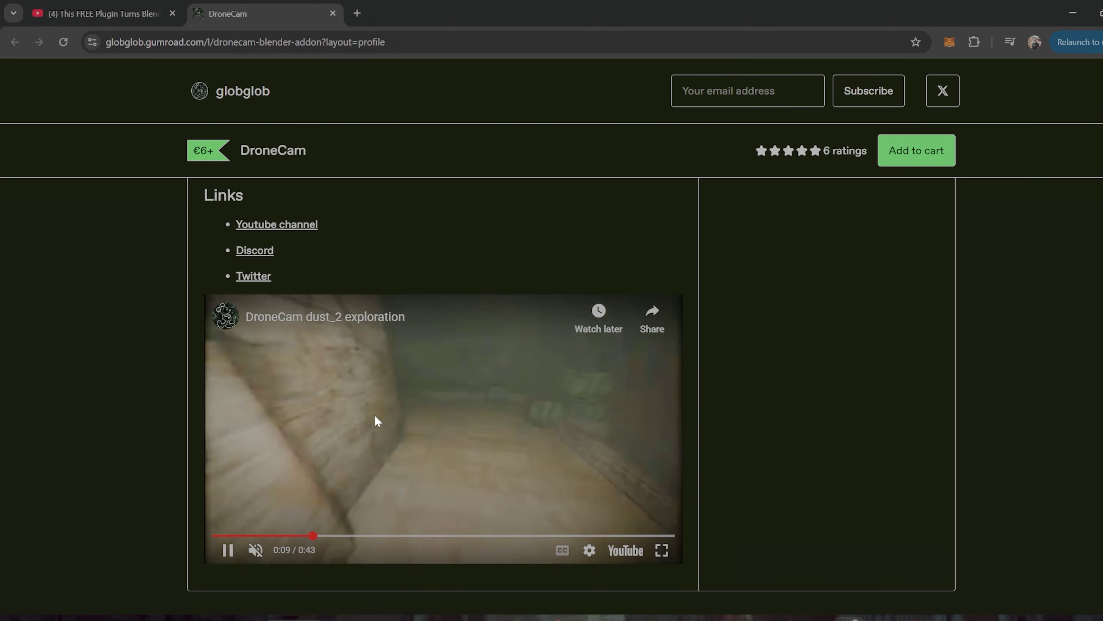
{"action": "scroll", "coordinate": [145, 417], "scroll_direction": "up", "scroll_amount": 8}
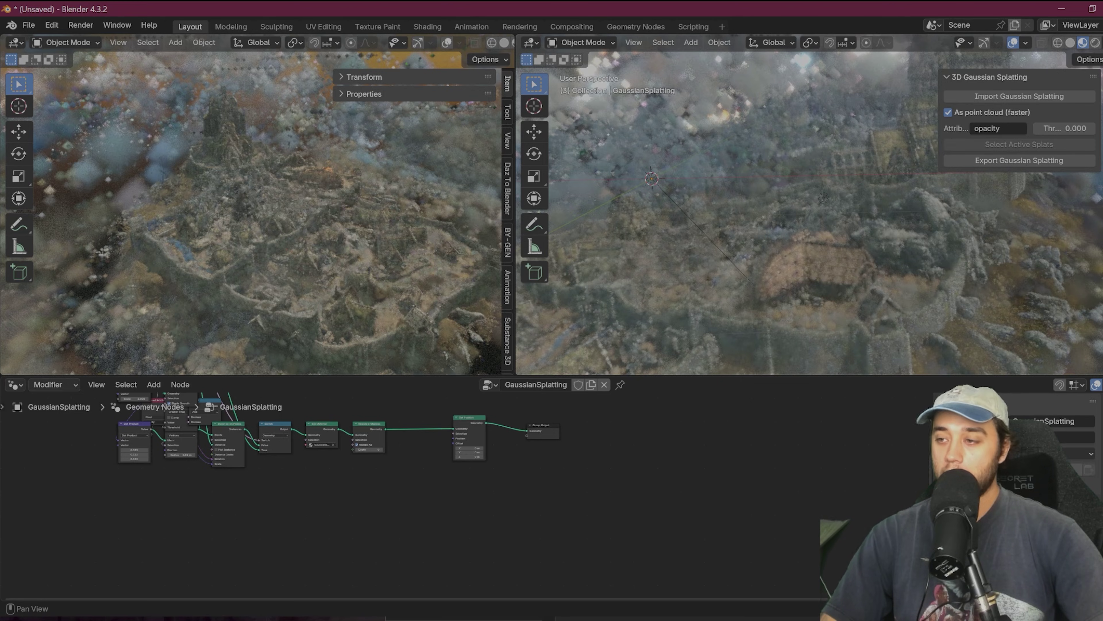
Switch back to Blender and add a DroneCam rig with its FPV camera to the scene.
{"action": "scroll", "coordinate": [1019, 108], "scroll_direction": "down", "scroll_amount": 1, "text": "ctrl"}
{"action": "left_click", "coordinate": [980, 109]}
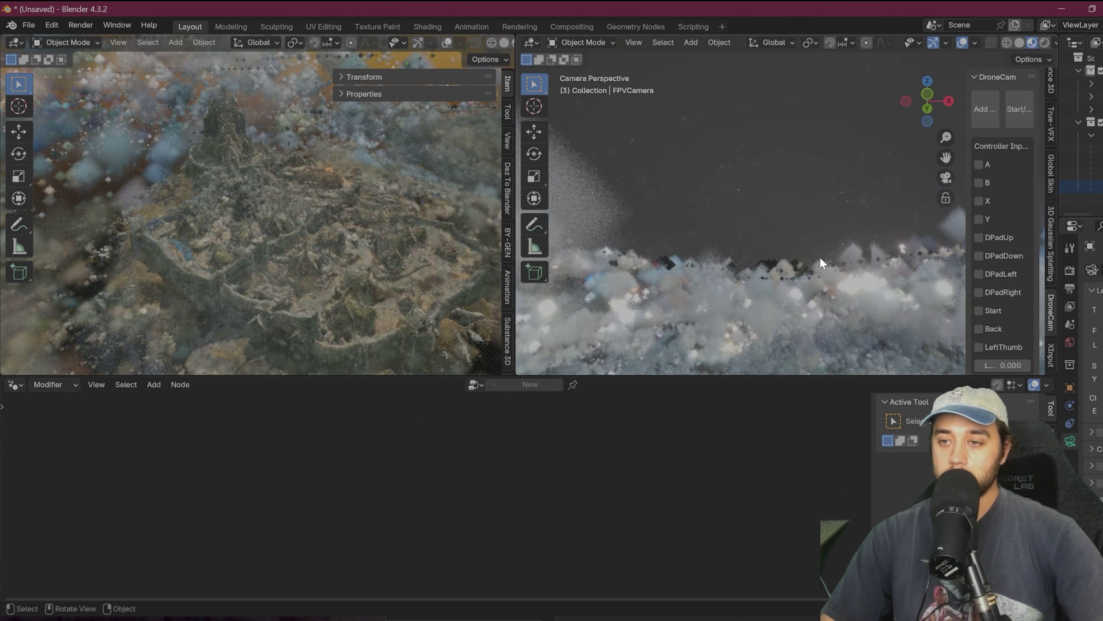
Set the FPVCamera's viewport passepartout to 1.000, widening the Properties area for the edit and narrowing it again.
{"action": "left_click_drag", "start_coordinate": [1059, 186], "coordinate": [842, 450]}
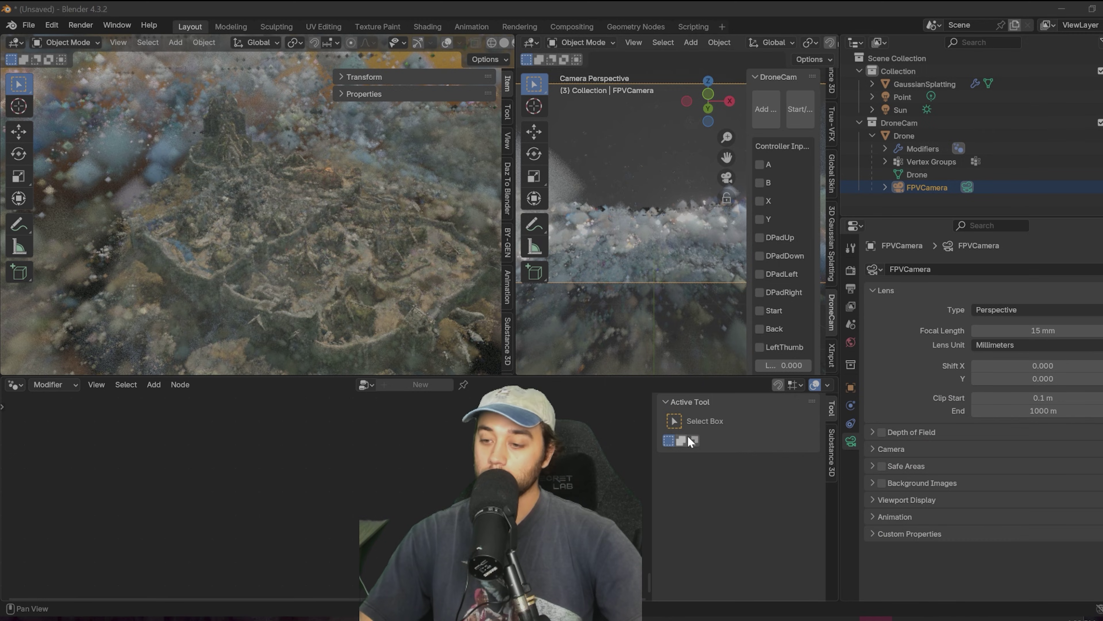
{"action": "left_click", "coordinate": [882, 500]}
{"action": "scroll", "coordinate": [880, 500], "scroll_direction": "down", "scroll_amount": 3}
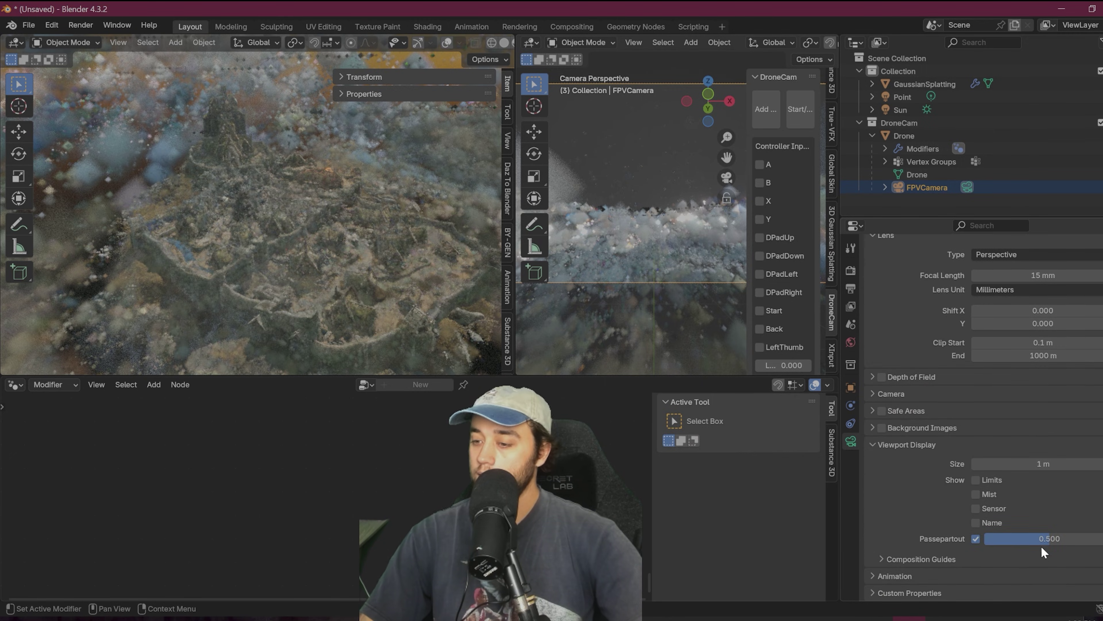
{"action": "left_click_drag", "start_coordinate": [1044, 539], "coordinate": [1099, 539]}
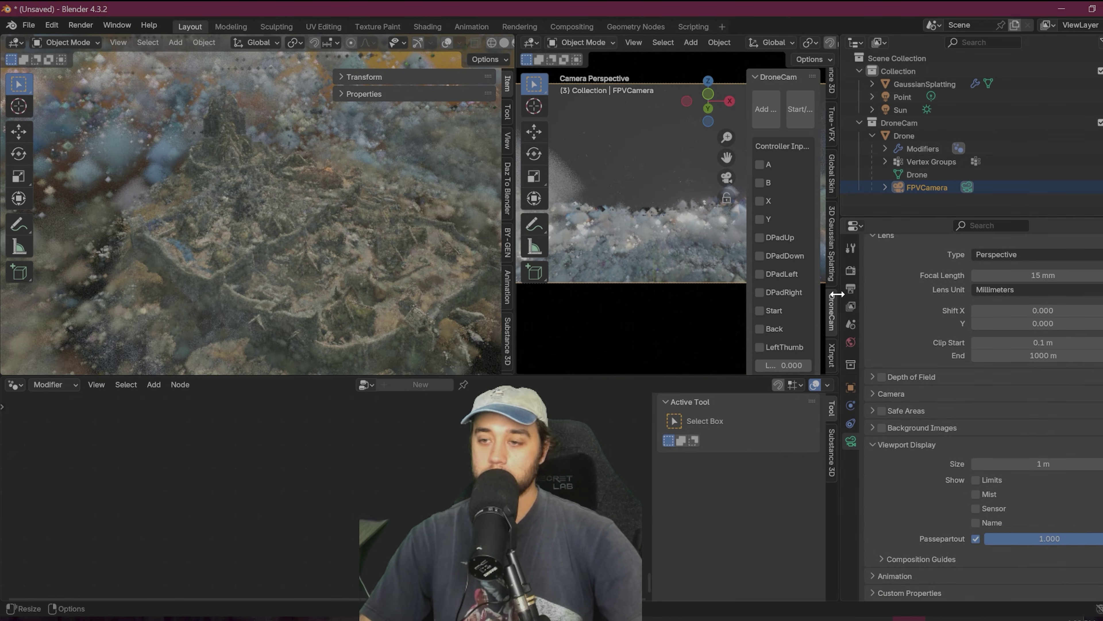
{"action": "left_click_drag", "start_coordinate": [837, 294], "coordinate": [1052, 294]}
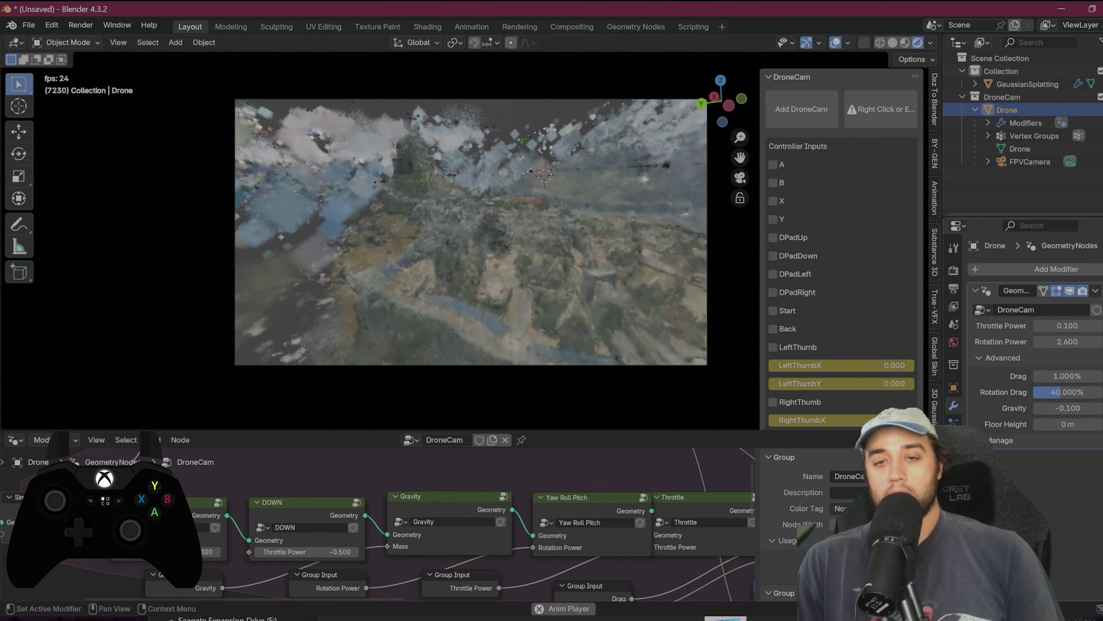
Change the lower node editor into a Timeline and zoom it out to show the full frame range.
{"action": "left_click", "coordinate": [15, 440]}
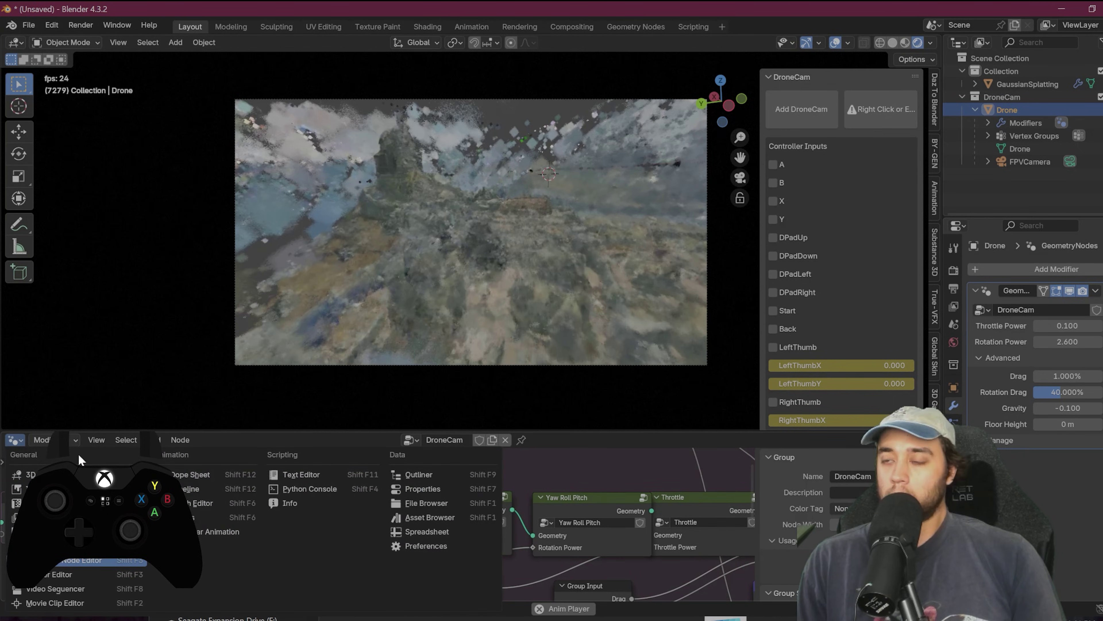
{"action": "left_click", "coordinate": [15, 441]}
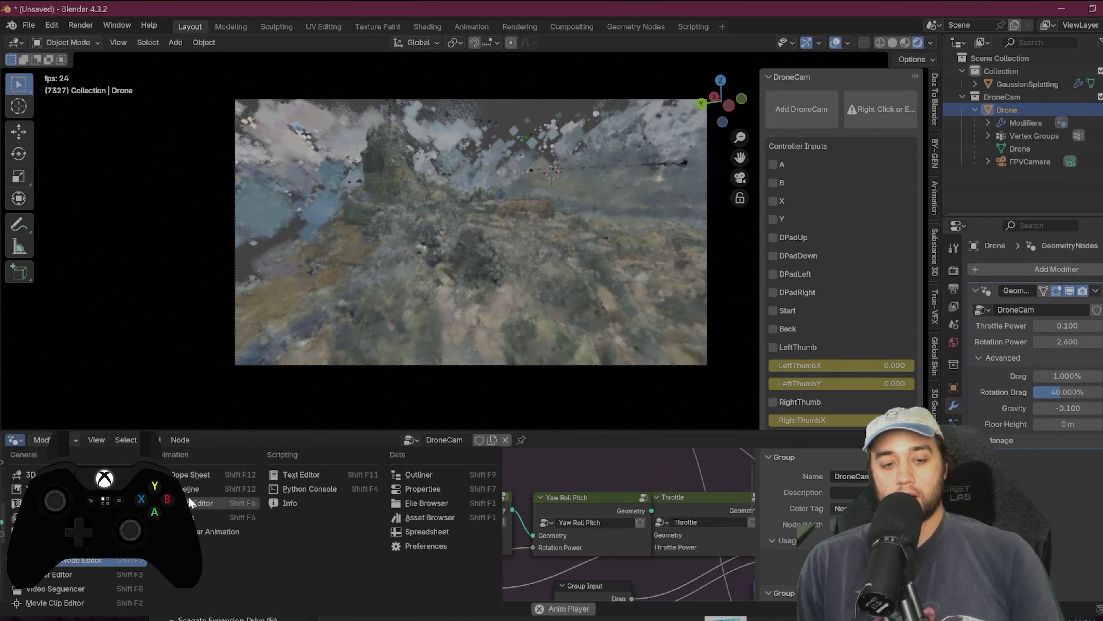
{"action": "left_click", "coordinate": [191, 488]}
{"action": "scroll", "coordinate": [543, 569], "scroll_direction": "down", "scroll_amount": 15}
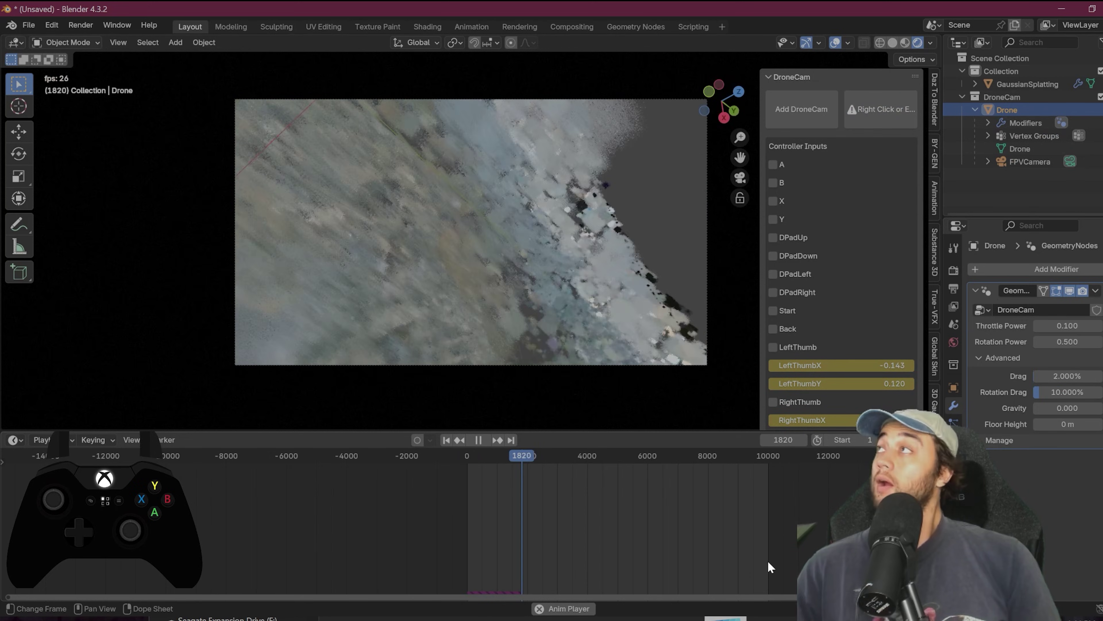
Stop the DroneCam flight recording and play part of the recorded flight in the camera view.
{"action": "left_click", "coordinate": [884, 109]}
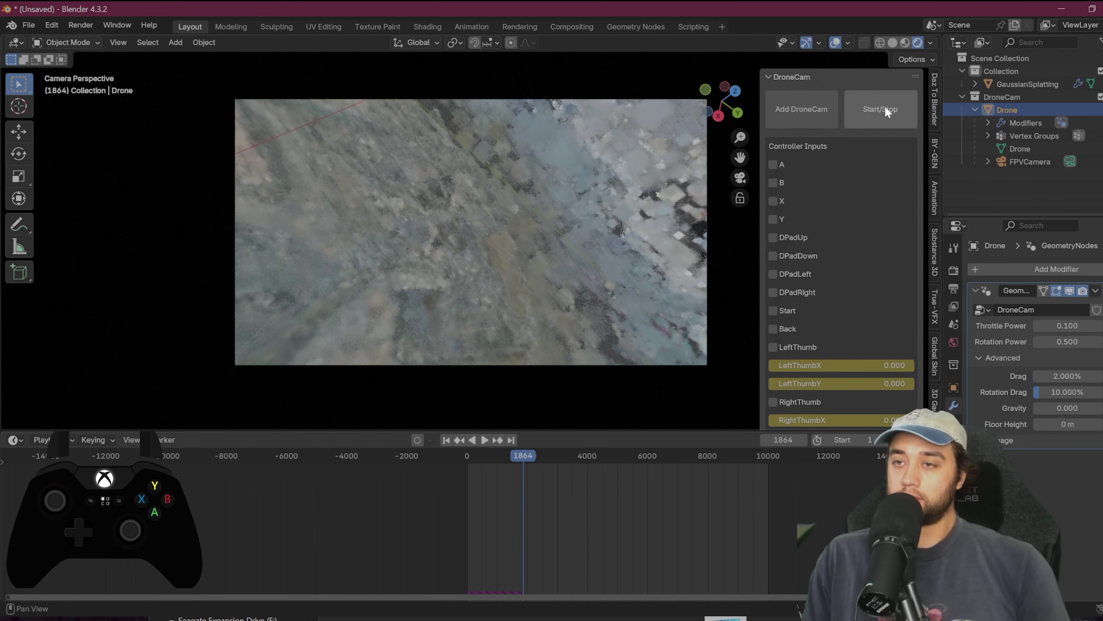
{"action": "scroll", "coordinate": [499, 551], "scroll_direction": "up", "scroll_amount": 2}
{"action": "left_click", "coordinate": [535, 456]}
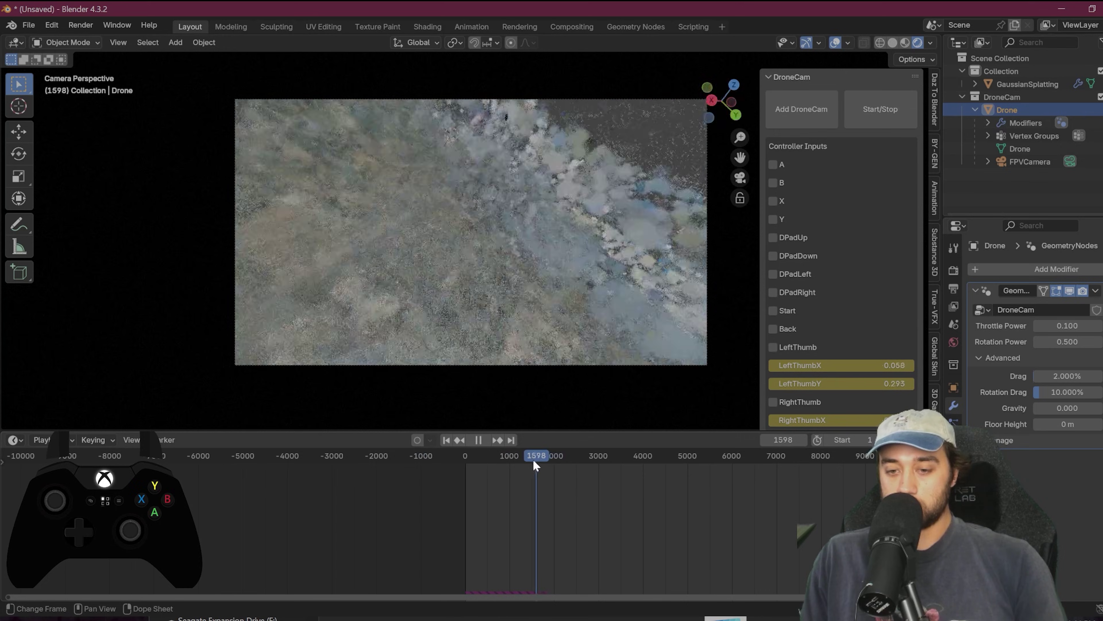
{"action": "key", "text": "Escape"}
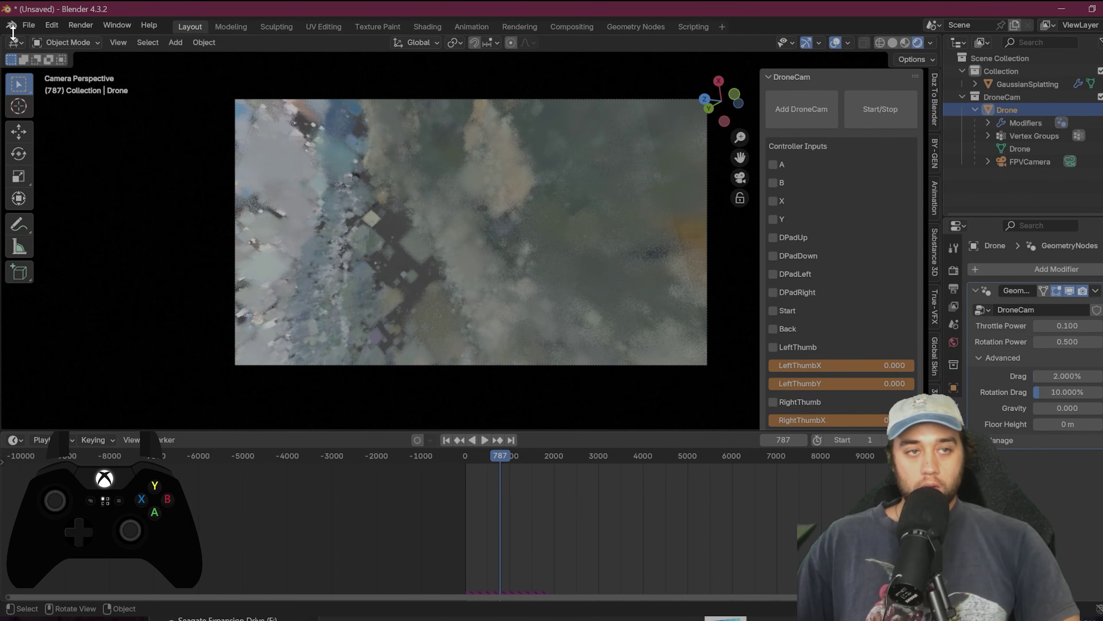
Split off a second 3D viewport, frame the drone in it and play the recorded flight from about frame 526.
{"action": "left_click_drag", "start_coordinate": [5, 43], "coordinate": [465, 130]}
{"action": "middle_click_drag", "start_coordinate": [178, 196], "coordinate": [185, 264]}
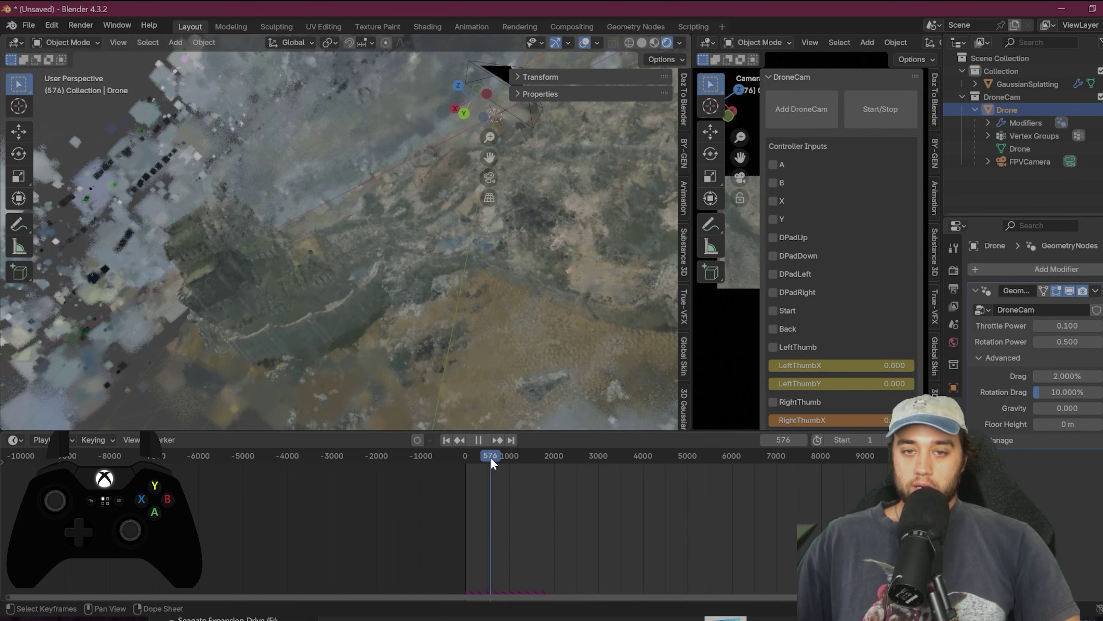
{"action": "left_click_drag", "start_coordinate": [499, 461], "coordinate": [489, 458]}
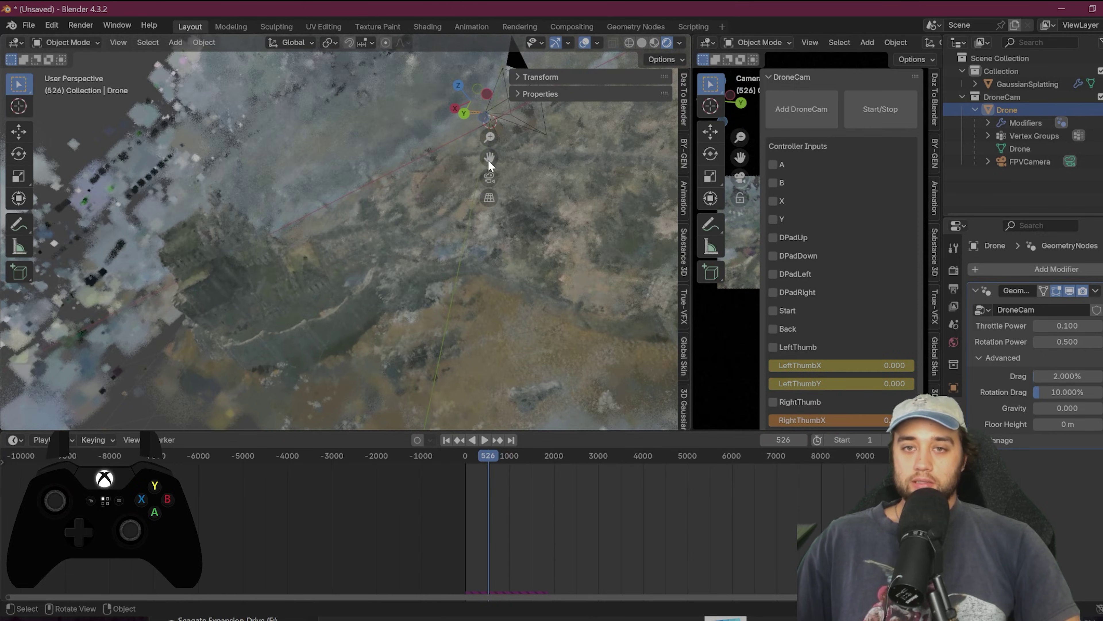
{"action": "key", "text": "KP_Decimal"}
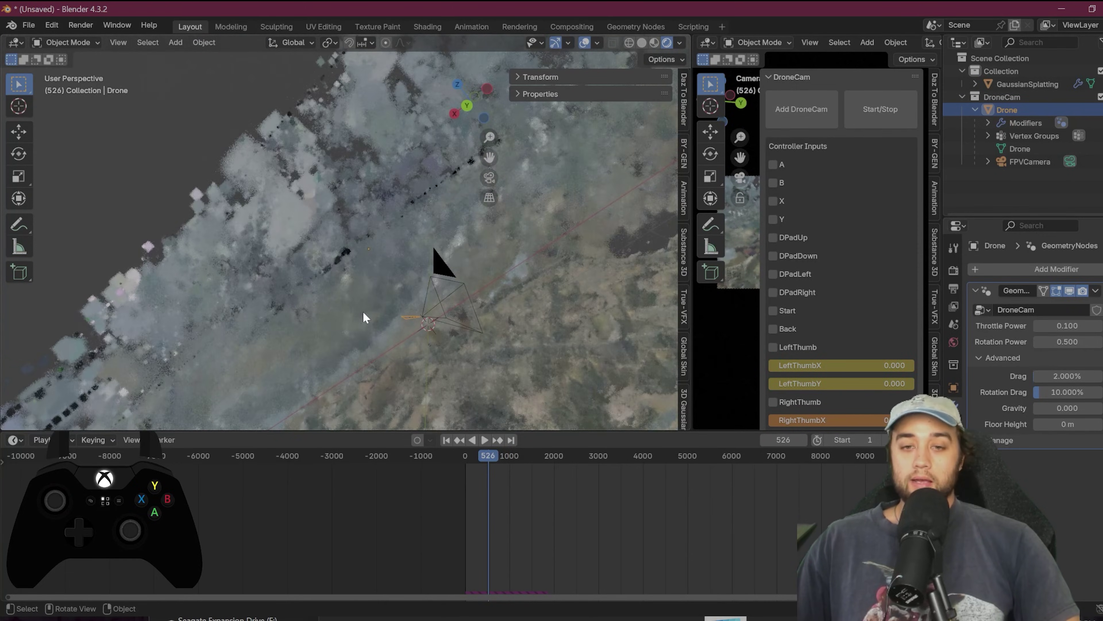
{"action": "key", "text": "space"}
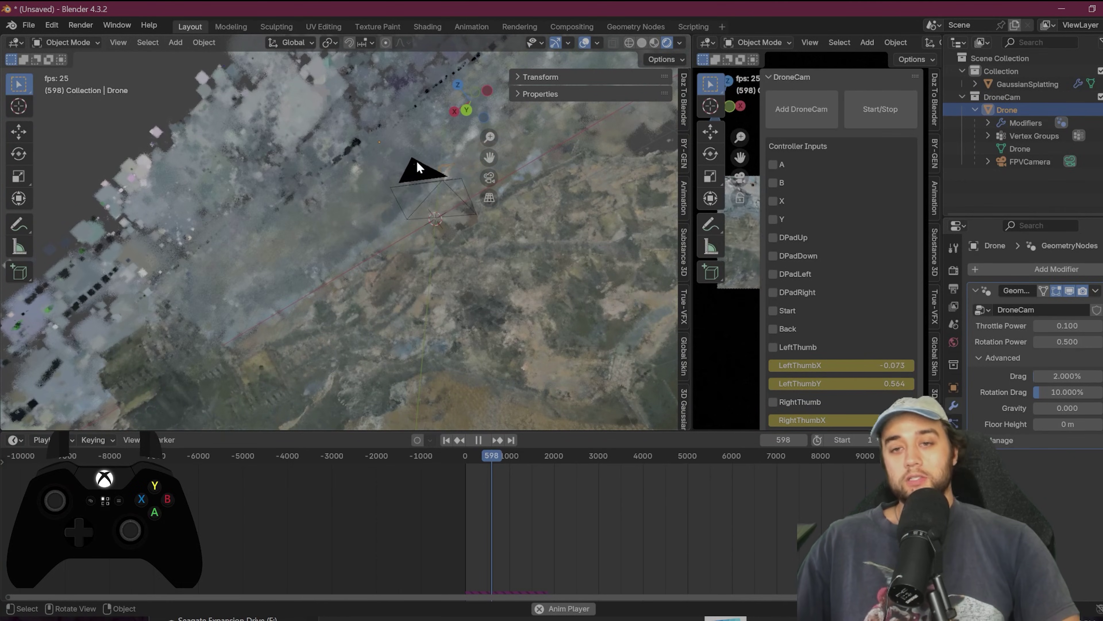
{"action": "key", "text": "space"}
Select the FPVCamera and replay its flight from several early frames in the outside view.
{"action": "left_click", "coordinate": [352, 217]}
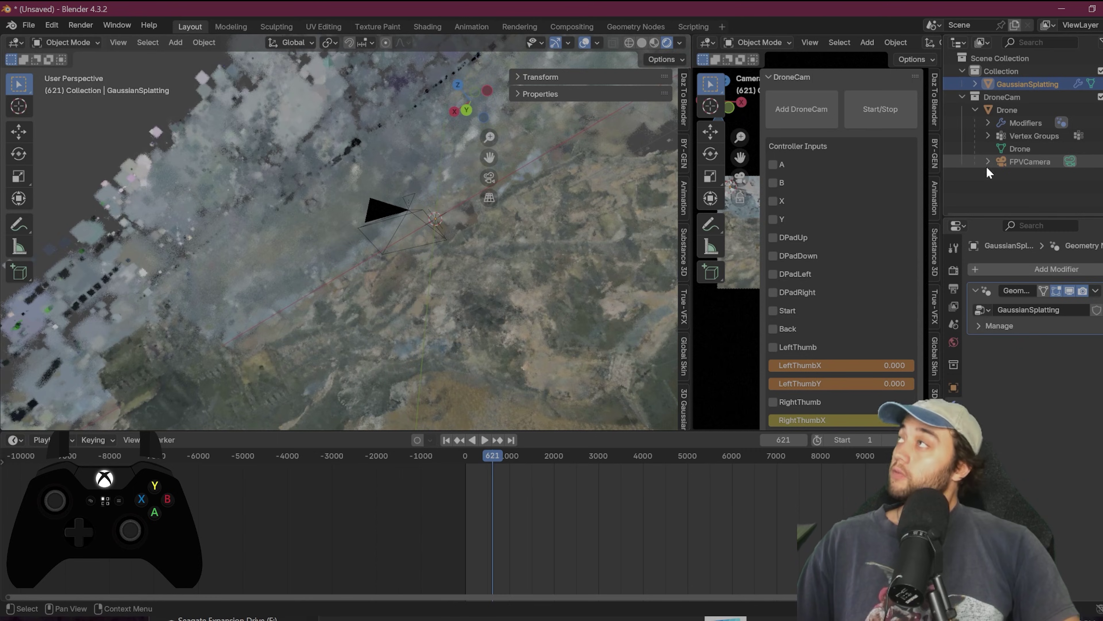
{"action": "left_click", "coordinate": [1030, 162]}
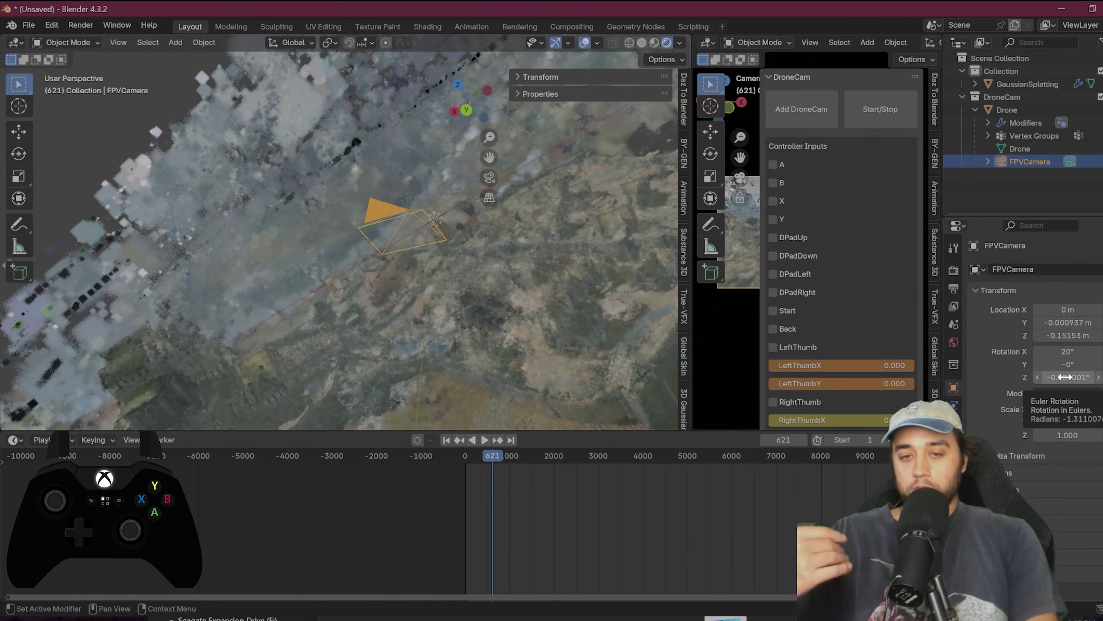
{"action": "left_click", "coordinate": [485, 457]}
{"action": "key", "text": "space"}
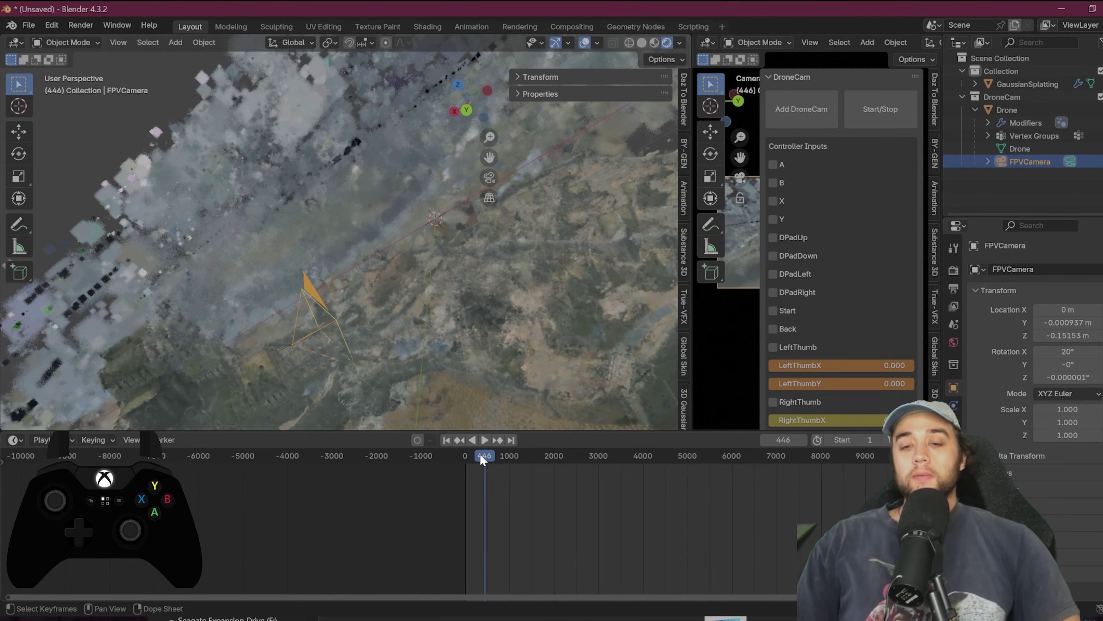
{"action": "left_click", "coordinate": [481, 456]}
{"action": "key", "text": "space"}
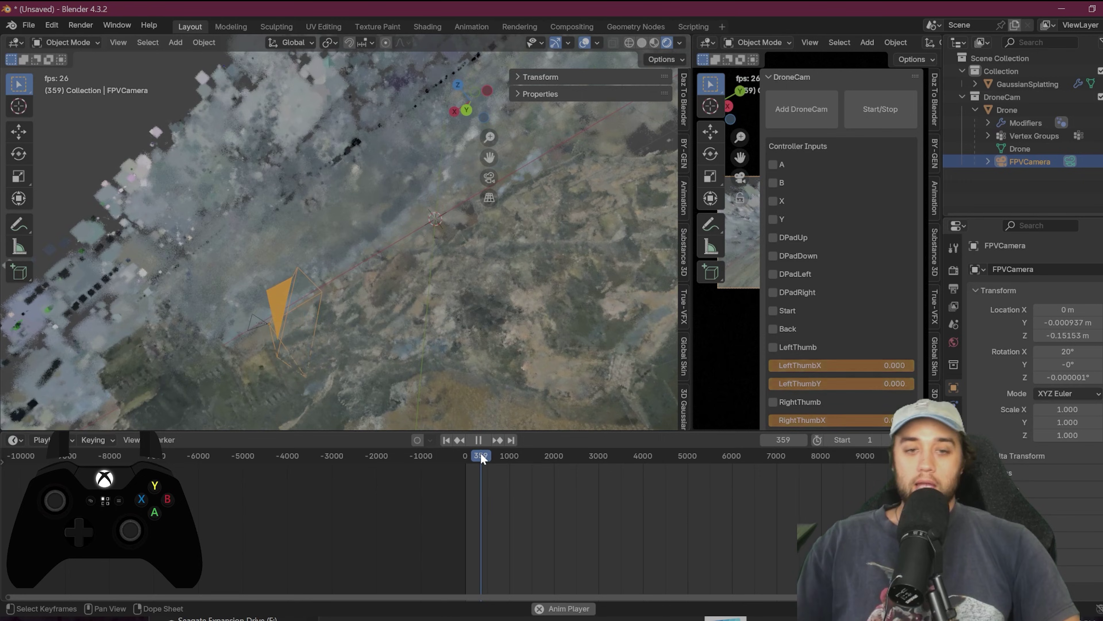
{"action": "key", "text": "space"}
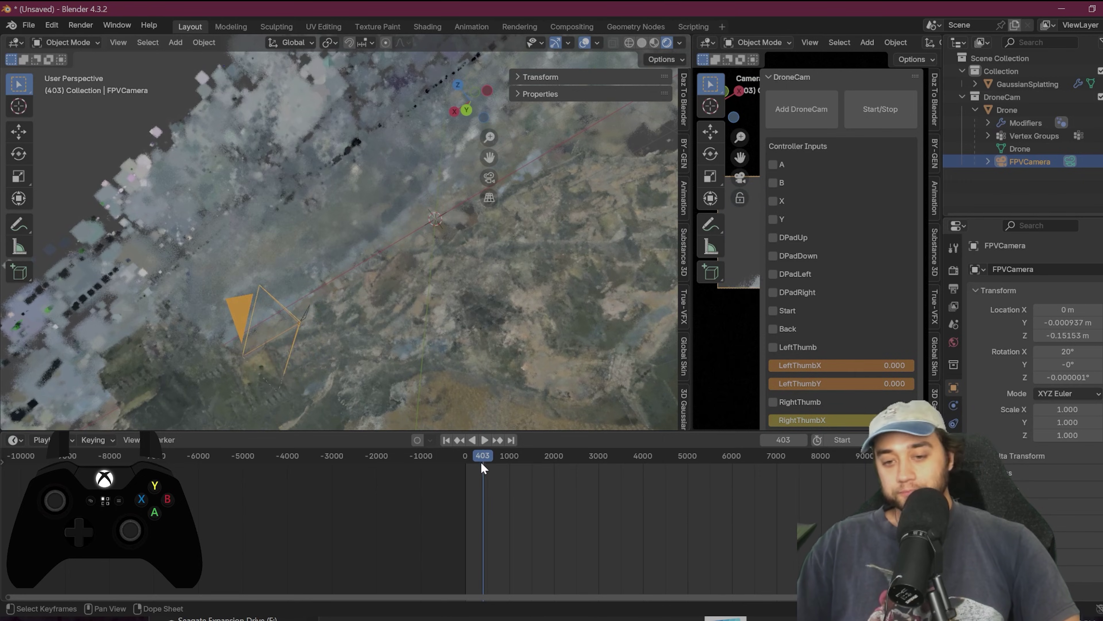
{"action": "key", "text": "Escape"}
{"action": "middle_click_drag", "start_coordinate": [388, 303], "coordinate": [393, 275]}
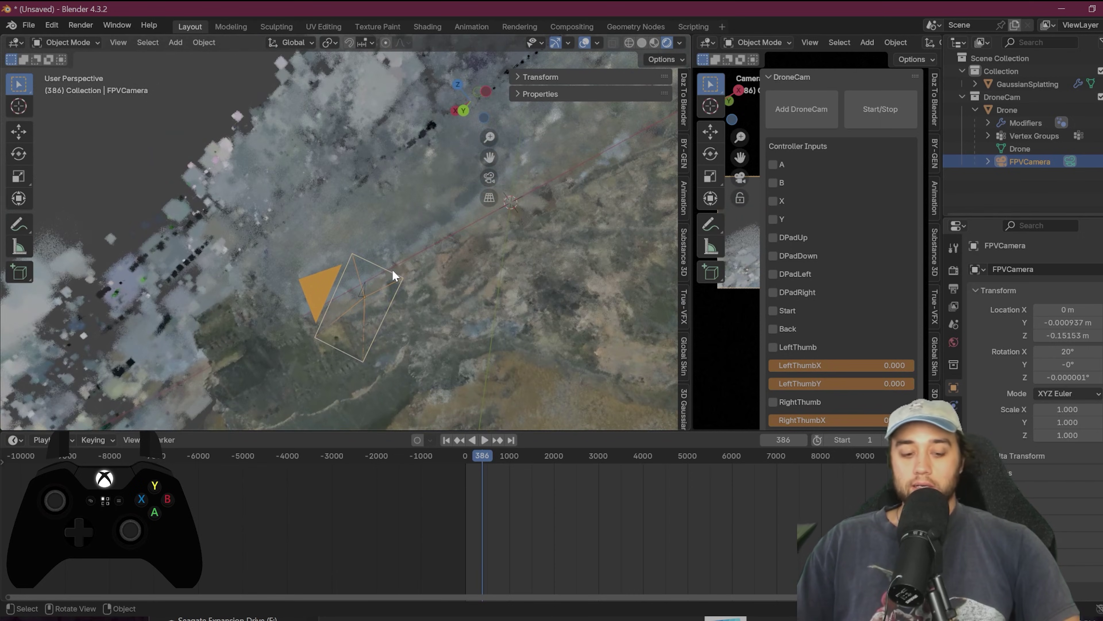
Add a Plain Axes empty and move the playhead to frame 0.
{"action": "key", "text": "shift+a"}
{"action": "mouse_move", "coordinate": [373, 417]}
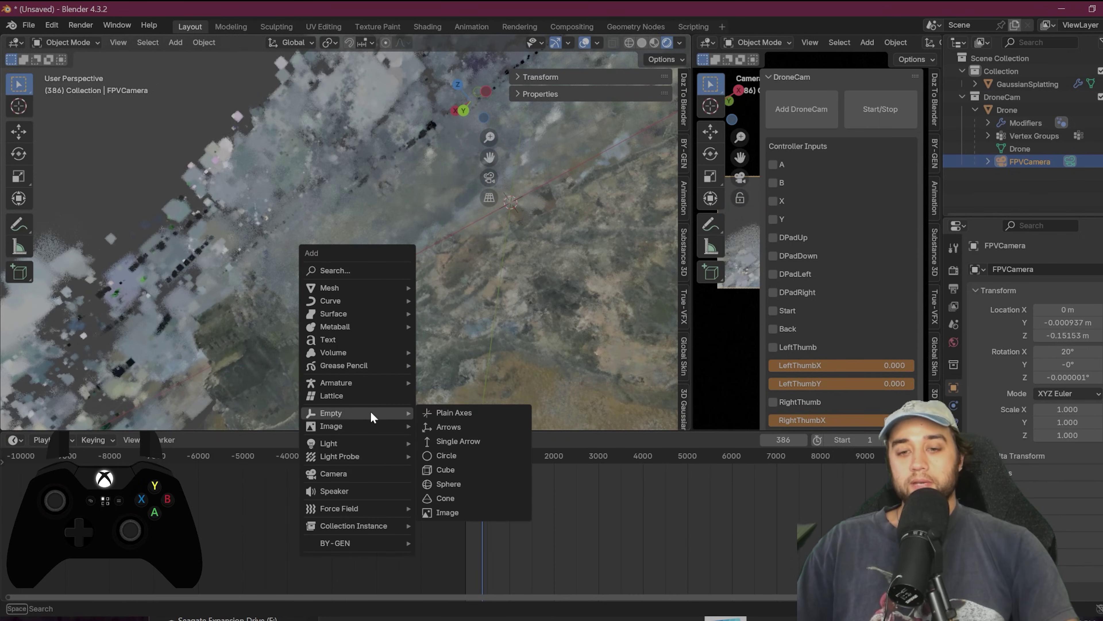
{"action": "left_click", "coordinate": [466, 416]}
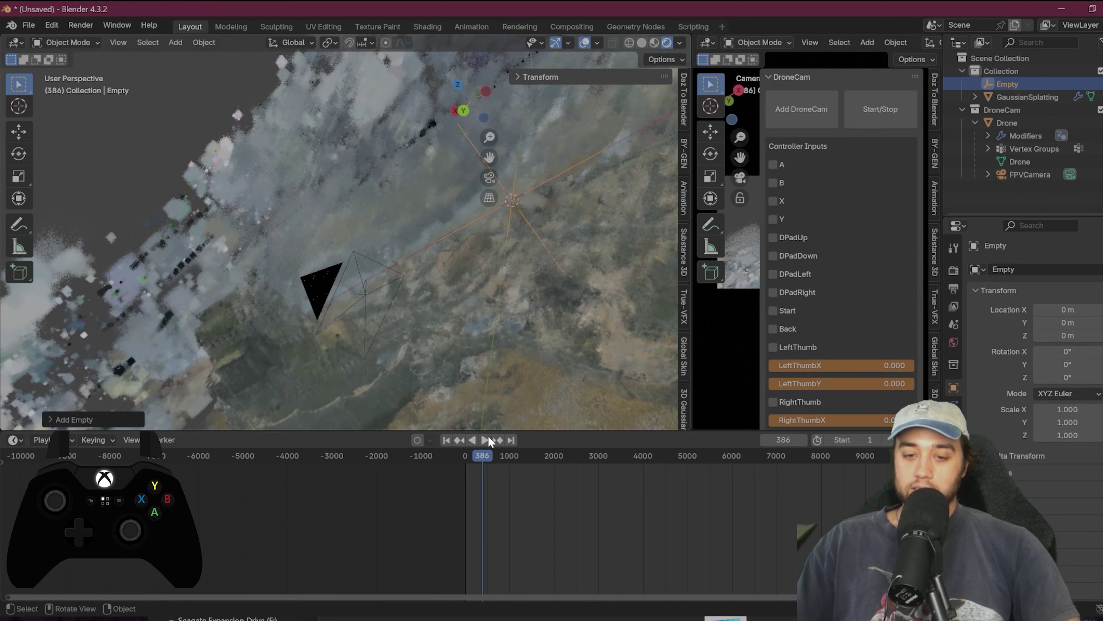
{"action": "left_click", "coordinate": [465, 456]}
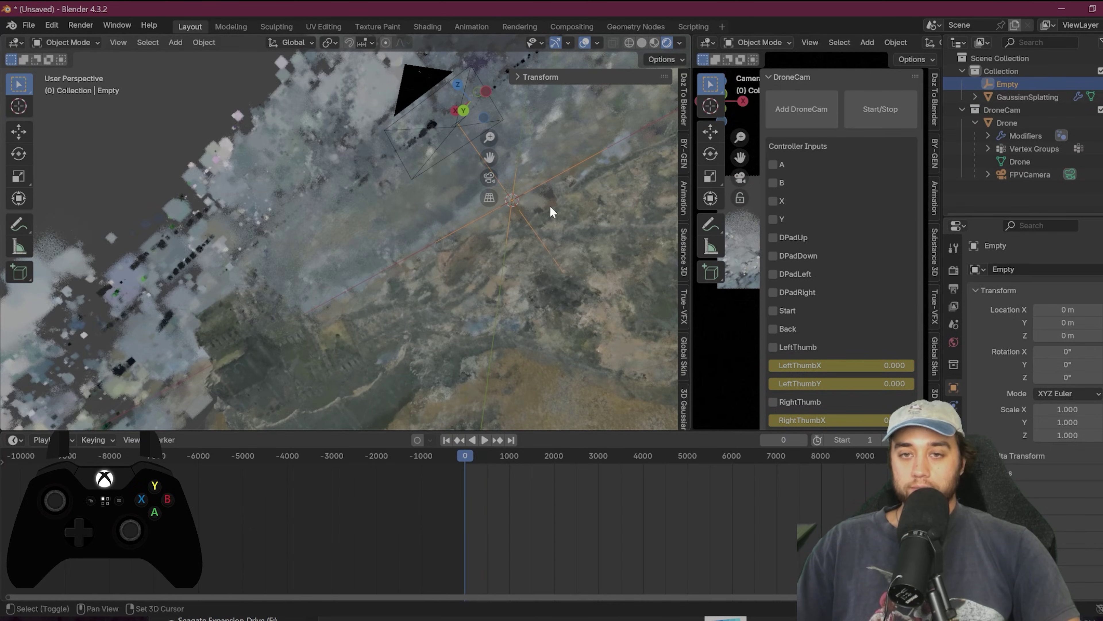
Select the Empty together with FPVCamera as the active object and snap the selection to the active object.
{"action": "left_click", "coordinate": [1026, 97]}
{"action": "left_click", "coordinate": [1007, 84]}
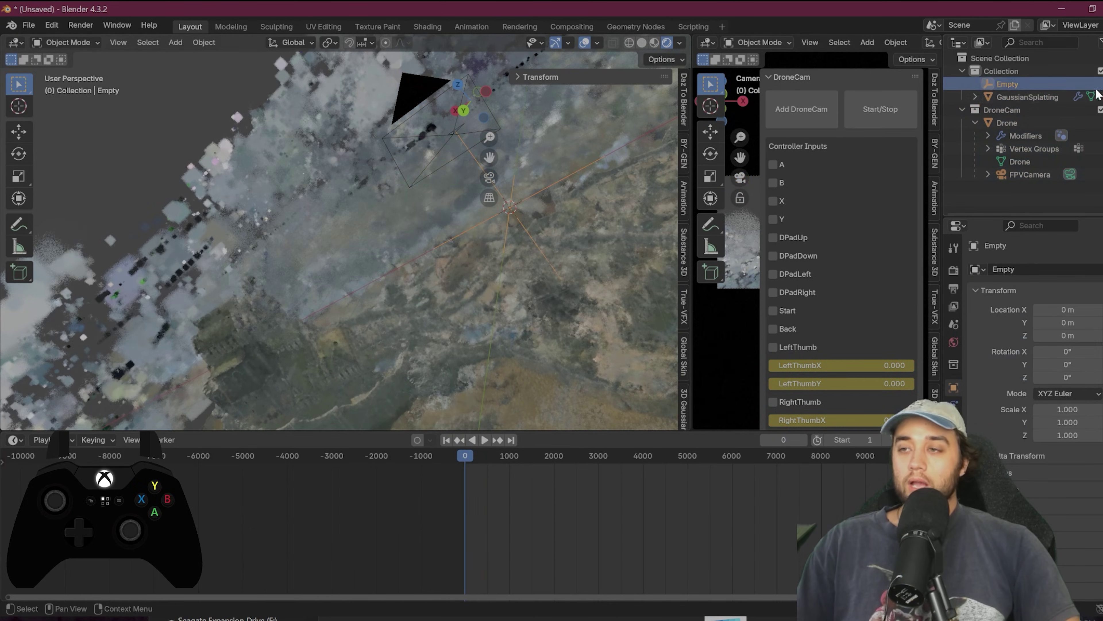
{"action": "left_click", "coordinate": [1030, 174], "text": "ctrl"}
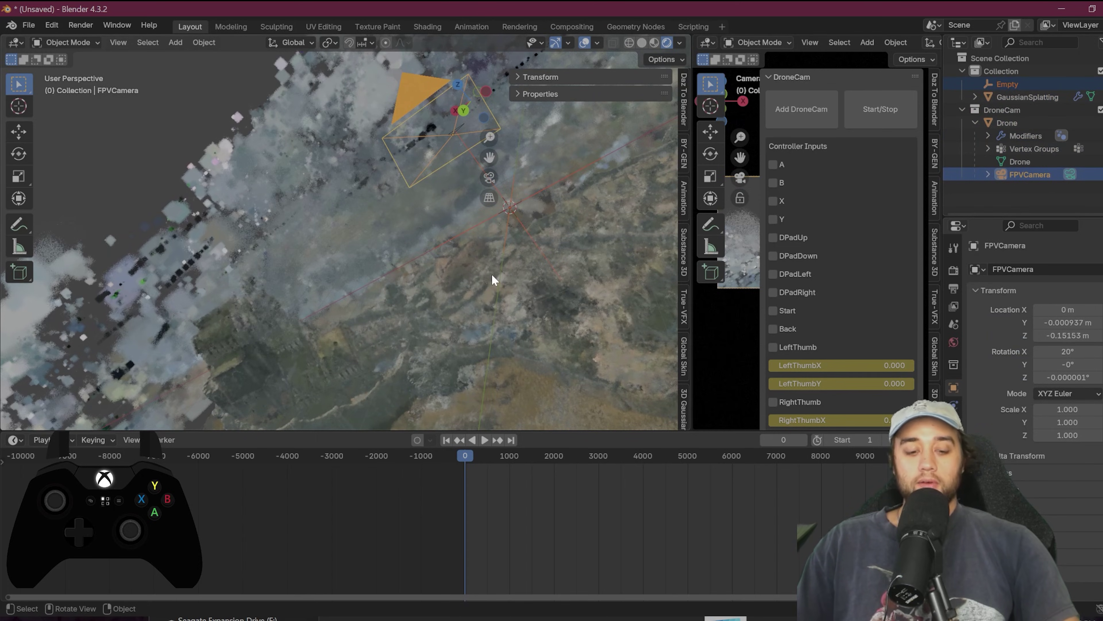
{"action": "key", "text": "shift+s"}
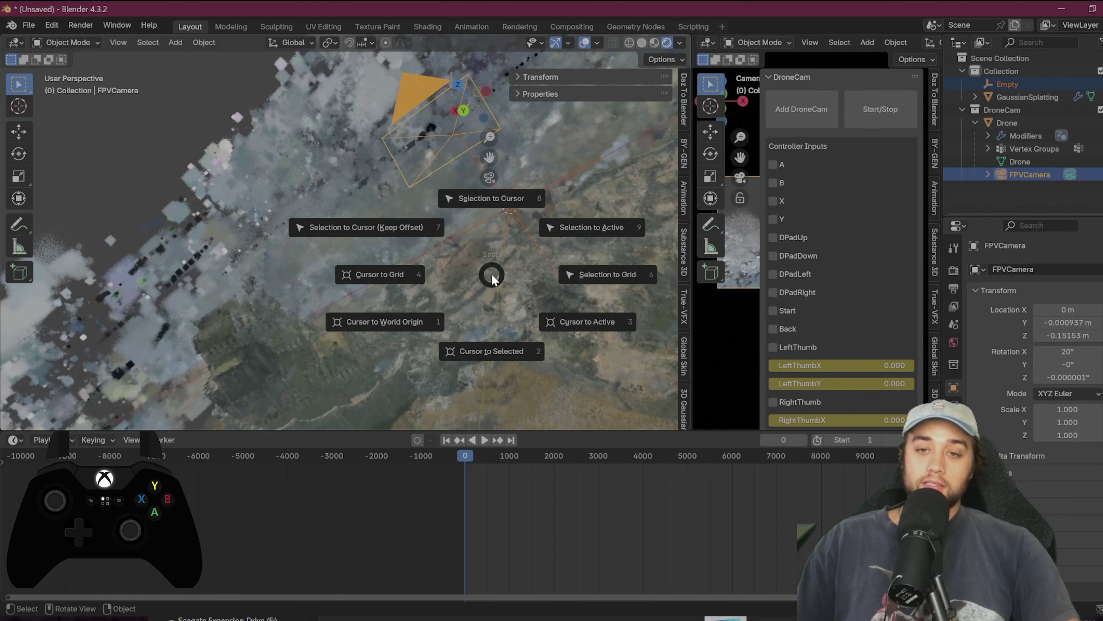
{"action": "left_click", "coordinate": [597, 229]}
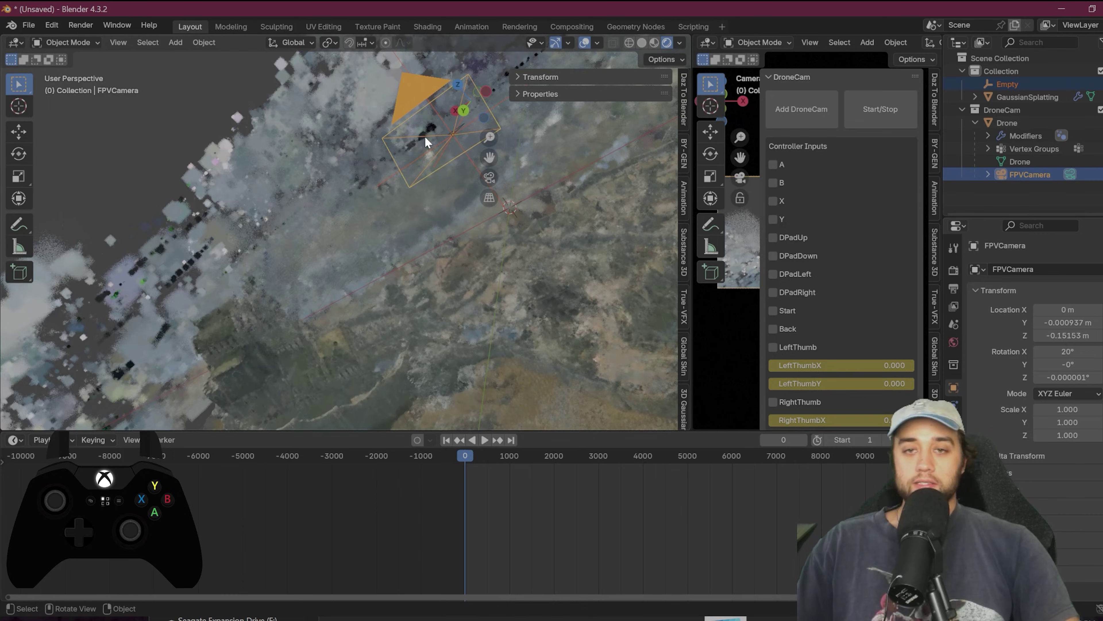
Add Copy Location and Copy Rotation constraints to the Empty, both targeting FPVCamera.
{"action": "left_click", "coordinate": [1028, 82]}
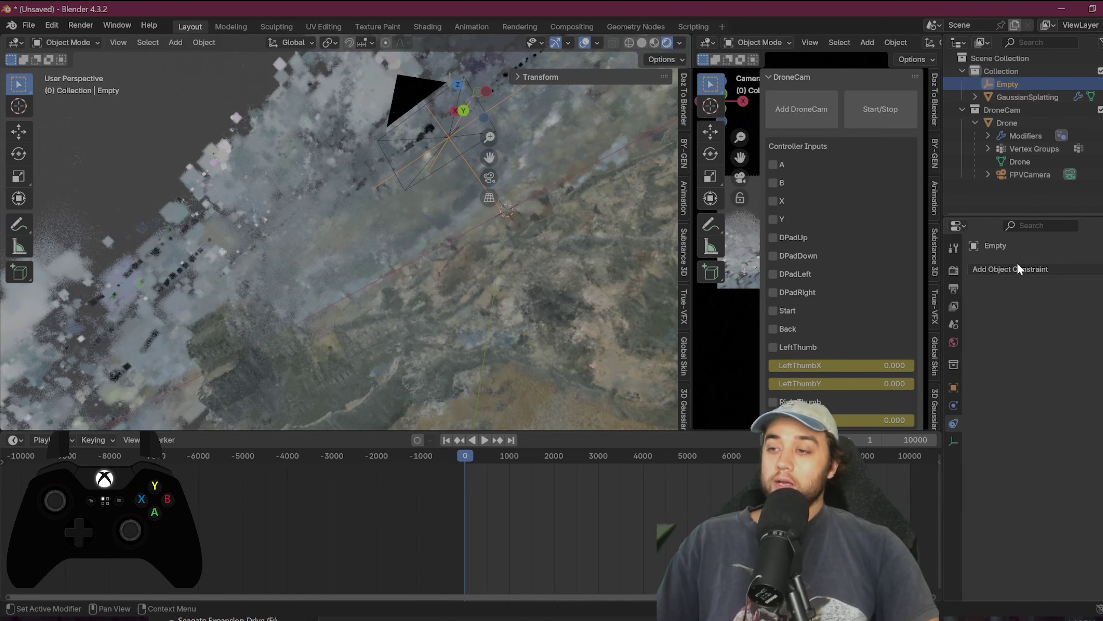
{"action": "left_click", "coordinate": [1029, 270]}
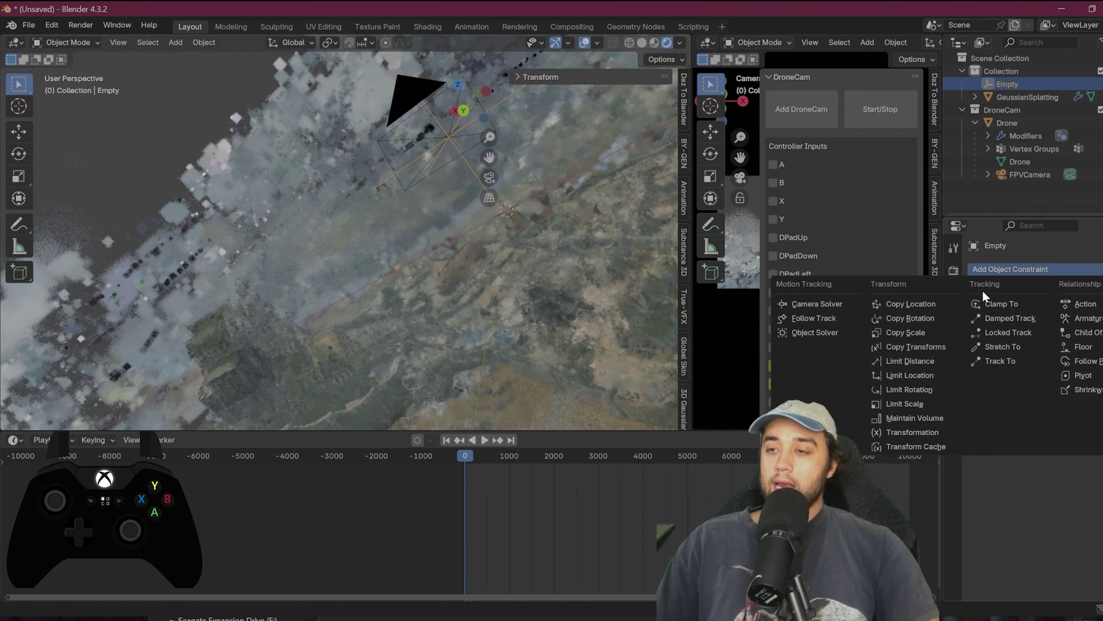
{"action": "left_click", "coordinate": [911, 304]}
{"action": "left_click", "coordinate": [1052, 270]}
{"action": "left_click", "coordinate": [911, 318]}
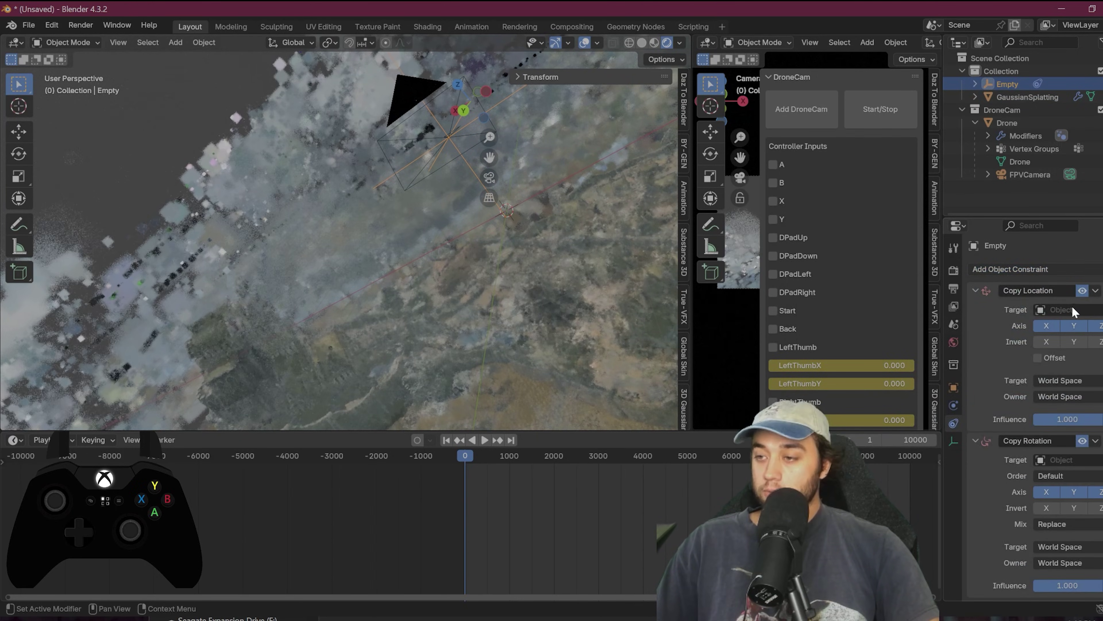
{"action": "left_click", "coordinate": [1026, 176]}
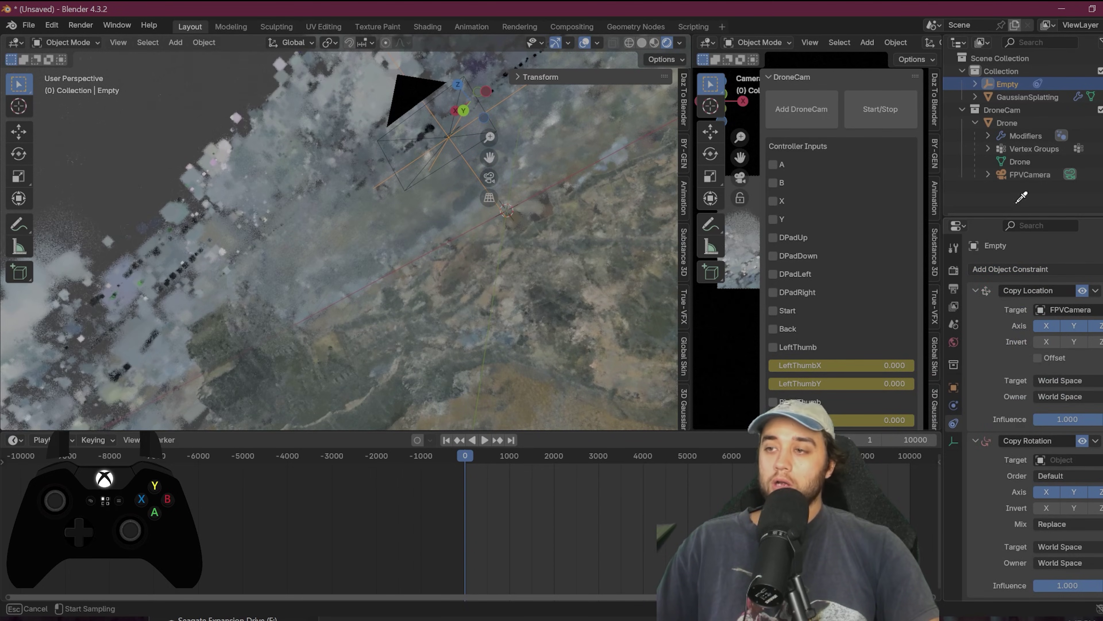
{"action": "left_click", "coordinate": [1026, 176]}
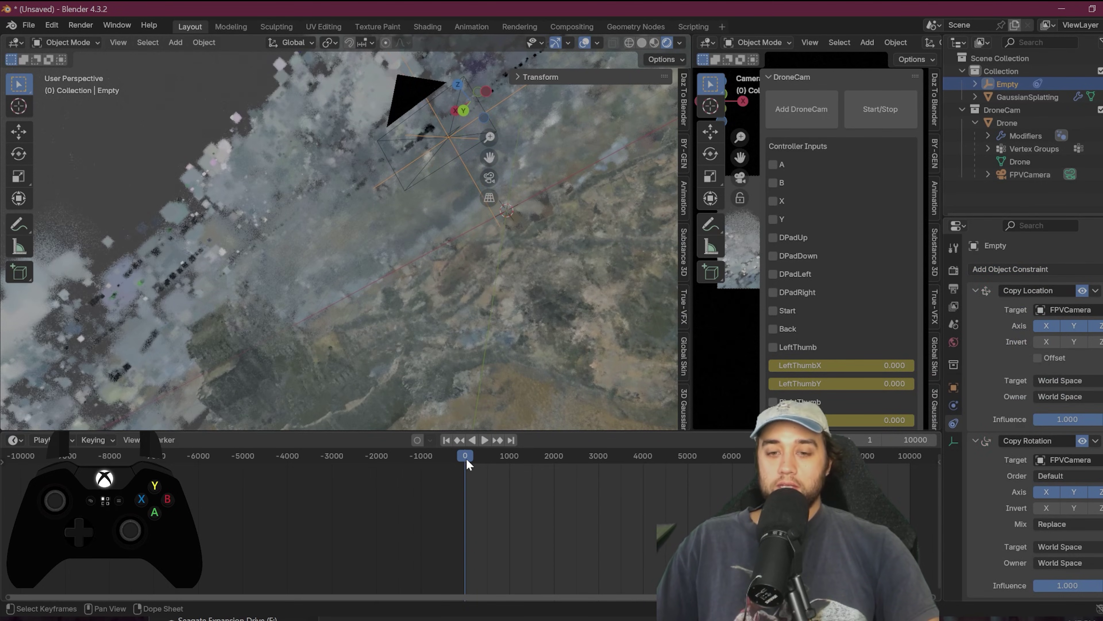
Play the recorded flight from different frames to check how the Empty follows the camera, and return to frame 0.
{"action": "key", "text": "space"}
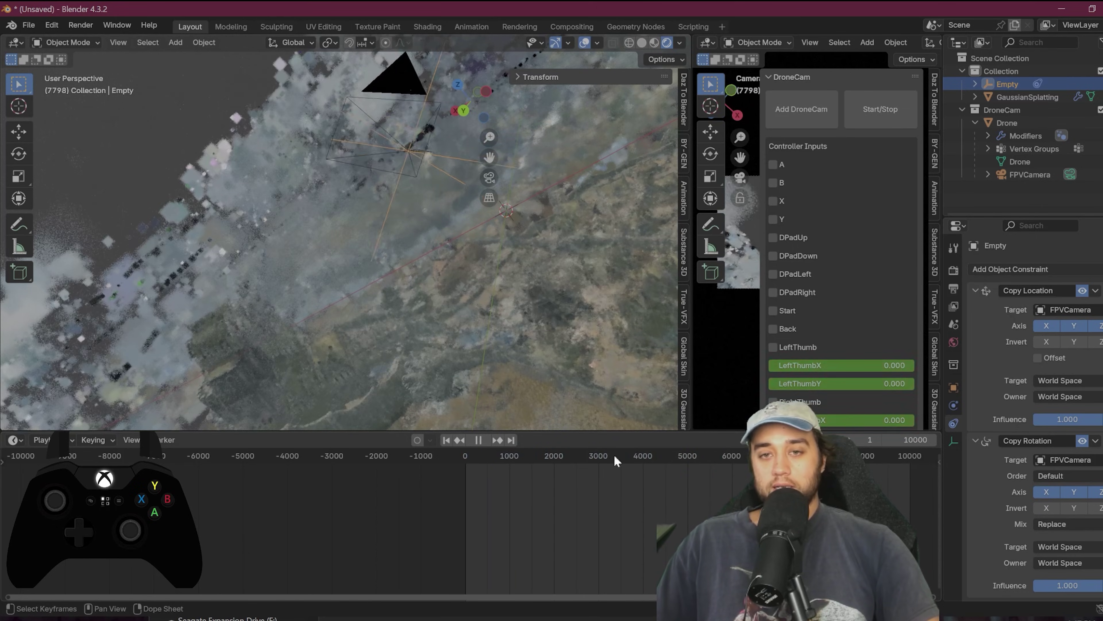
{"action": "left_click_drag", "start_coordinate": [613, 456], "coordinate": [486, 456]}
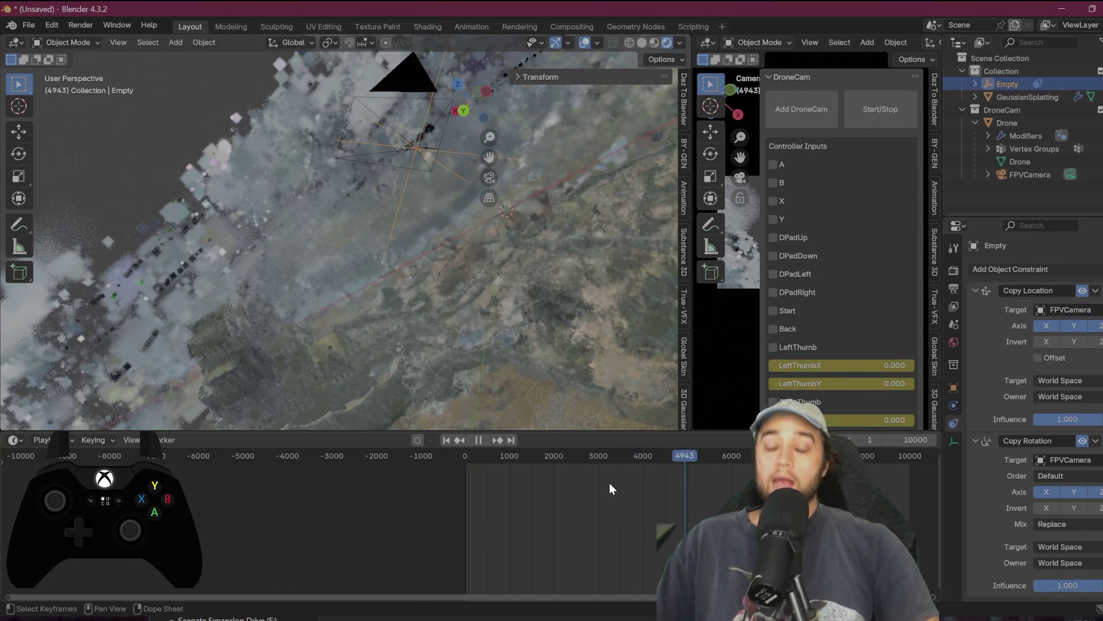
{"action": "key", "text": "shift+Left"}
{"action": "key", "text": "space"}
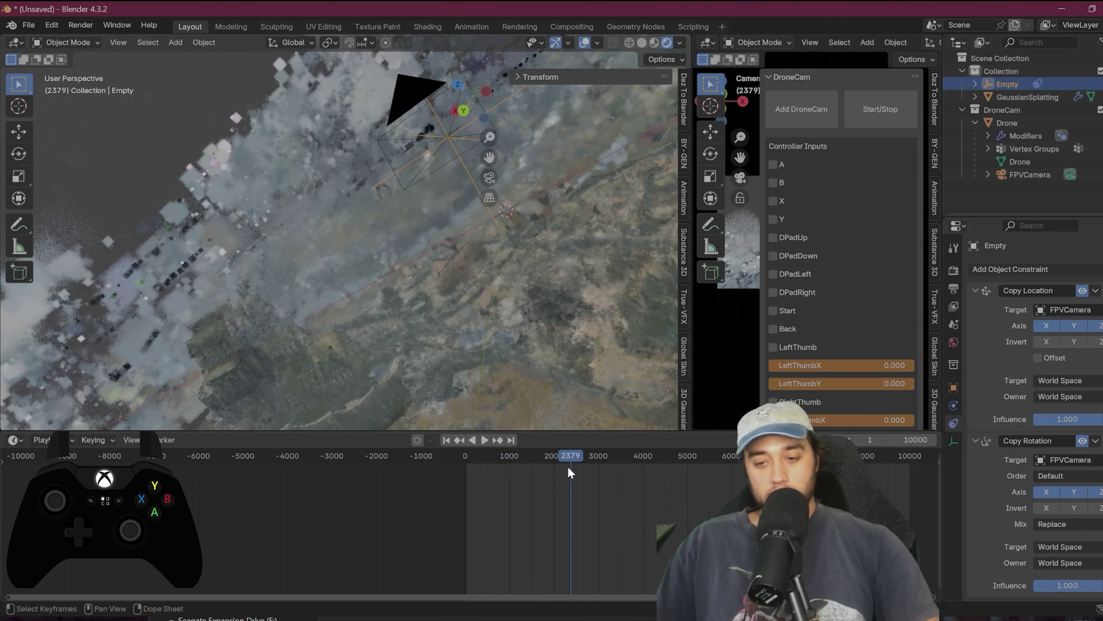
{"action": "key", "text": "shift+Left"}
{"action": "key", "text": "space"}
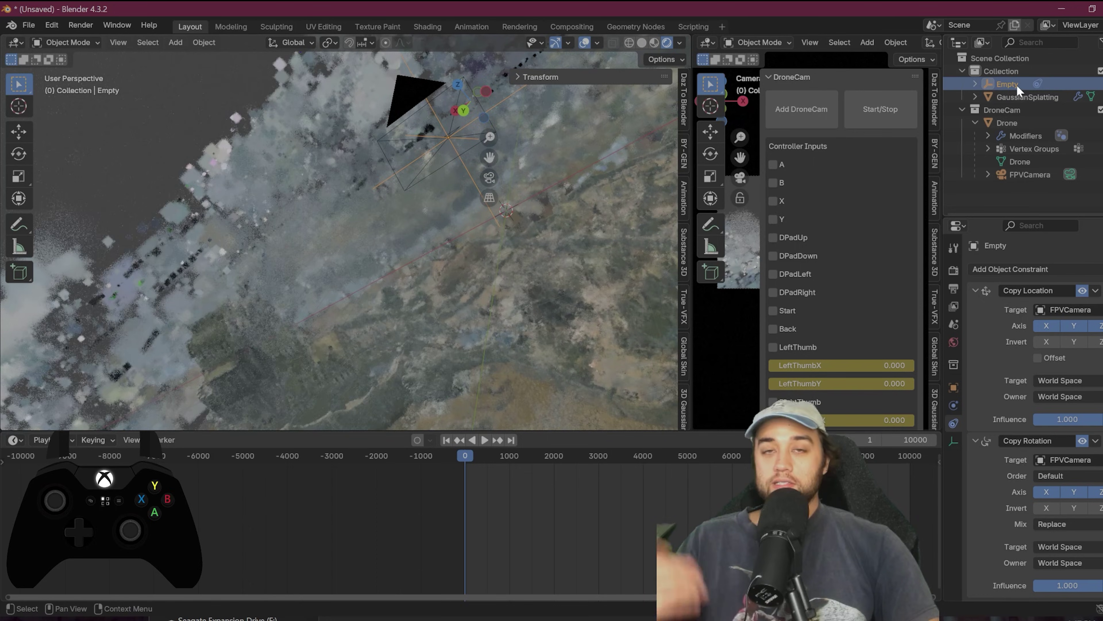
Bake the Empty's object action over frames 1 to 10000 with Visual Keying and Clear Constraints enabled.
{"action": "left_click", "coordinate": [203, 44]}
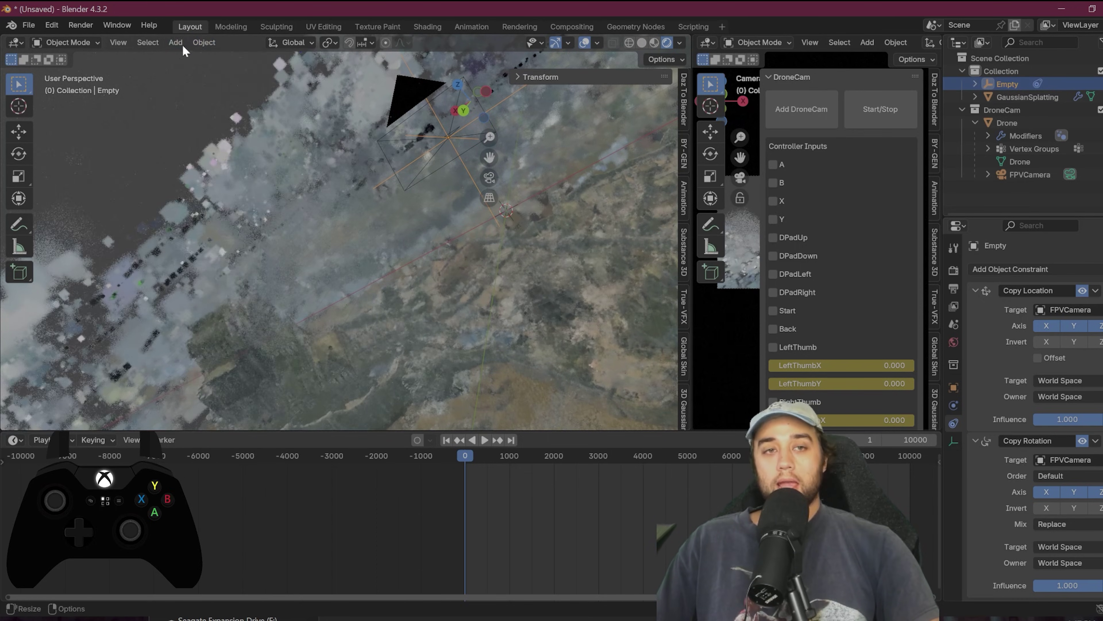
{"action": "left_click", "coordinate": [202, 42]}
{"action": "mouse_move", "coordinate": [229, 365]}
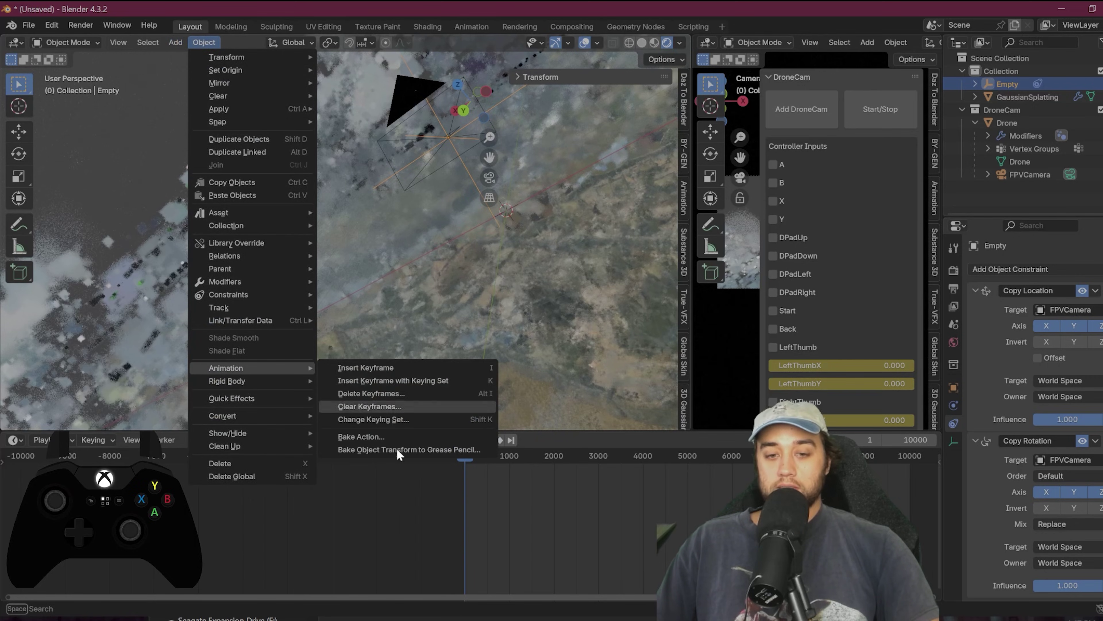
{"action": "left_click", "coordinate": [360, 436]}
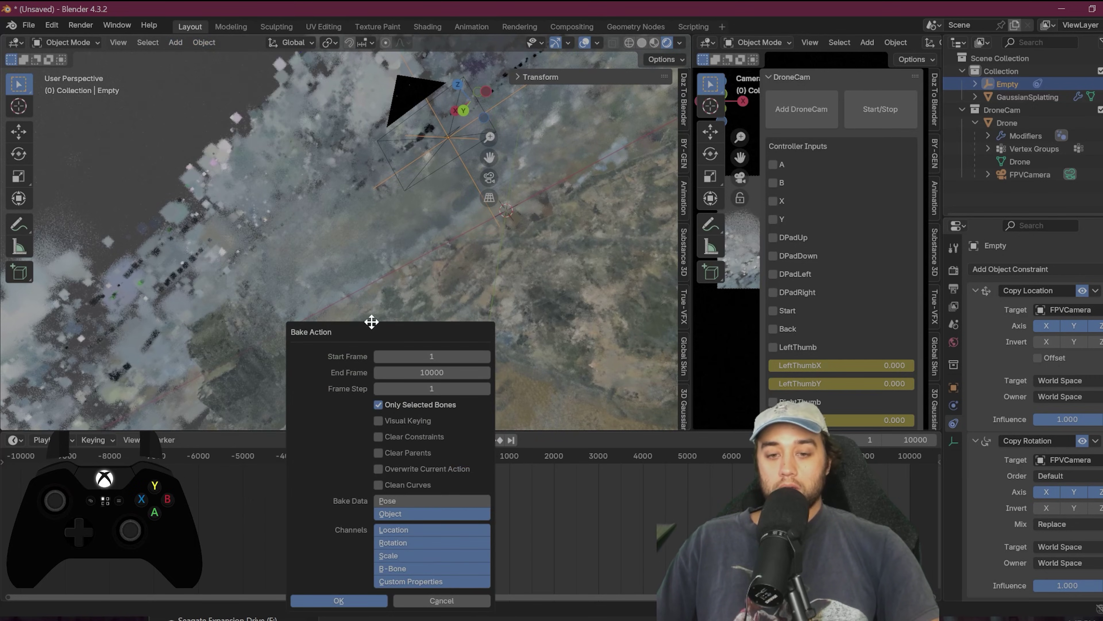
{"action": "left_click", "coordinate": [383, 421]}
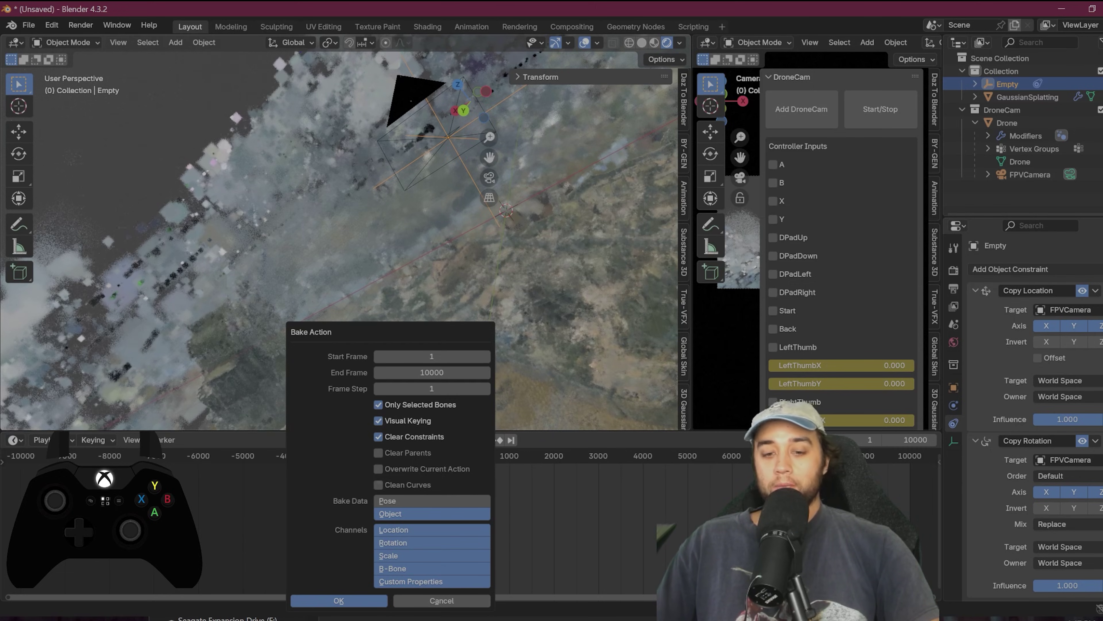
{"action": "left_click", "coordinate": [343, 602]}
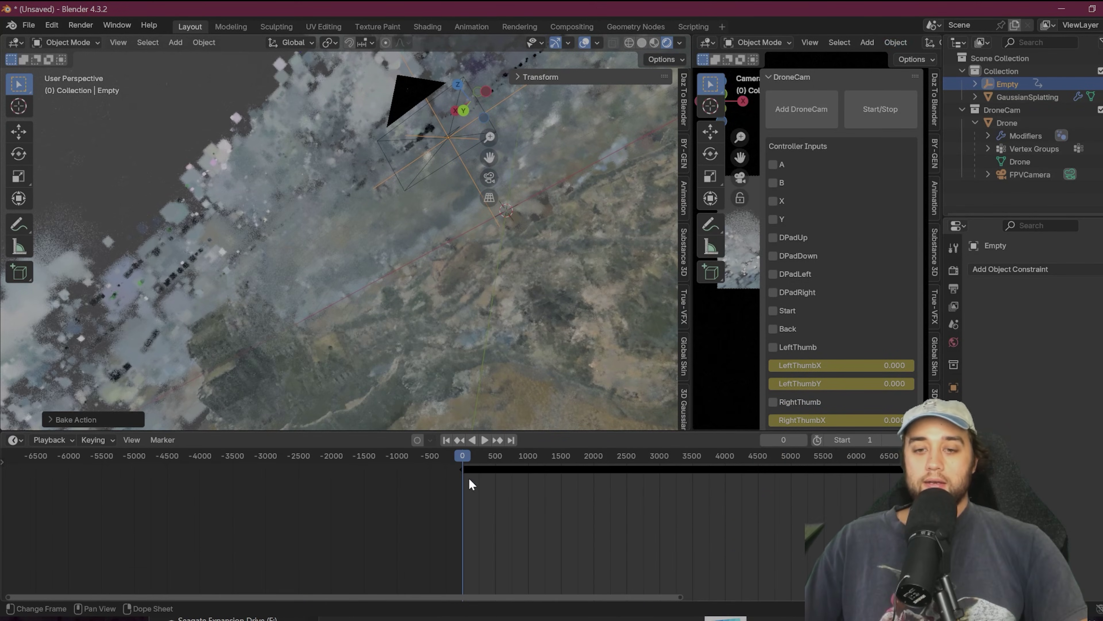
Play back the Empty's baked motion from about frame 603 and jump to an earlier frame.
{"action": "scroll", "coordinate": [469, 476], "scroll_direction": "up", "scroll_amount": 5}
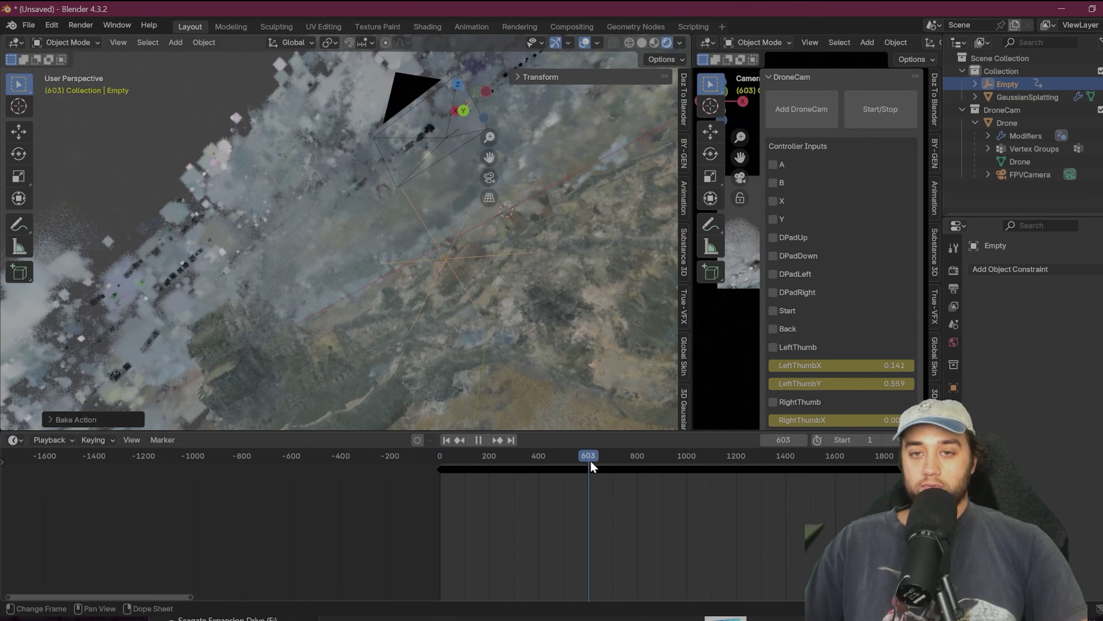
{"action": "key", "text": "space"}
{"action": "key", "text": "space"}
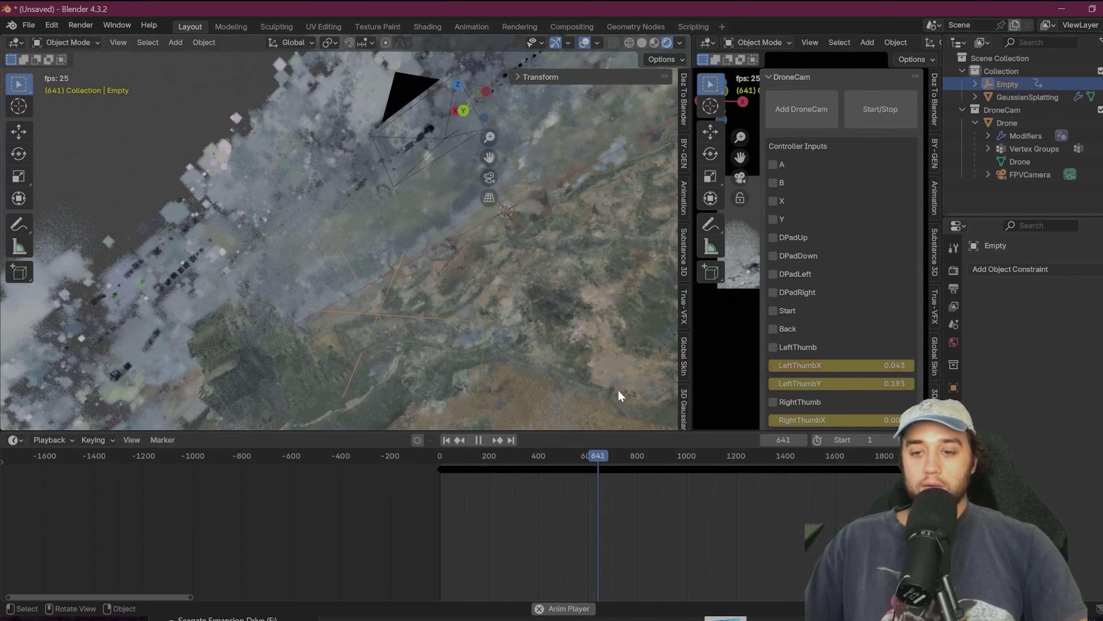
{"action": "left_click", "coordinate": [492, 459]}
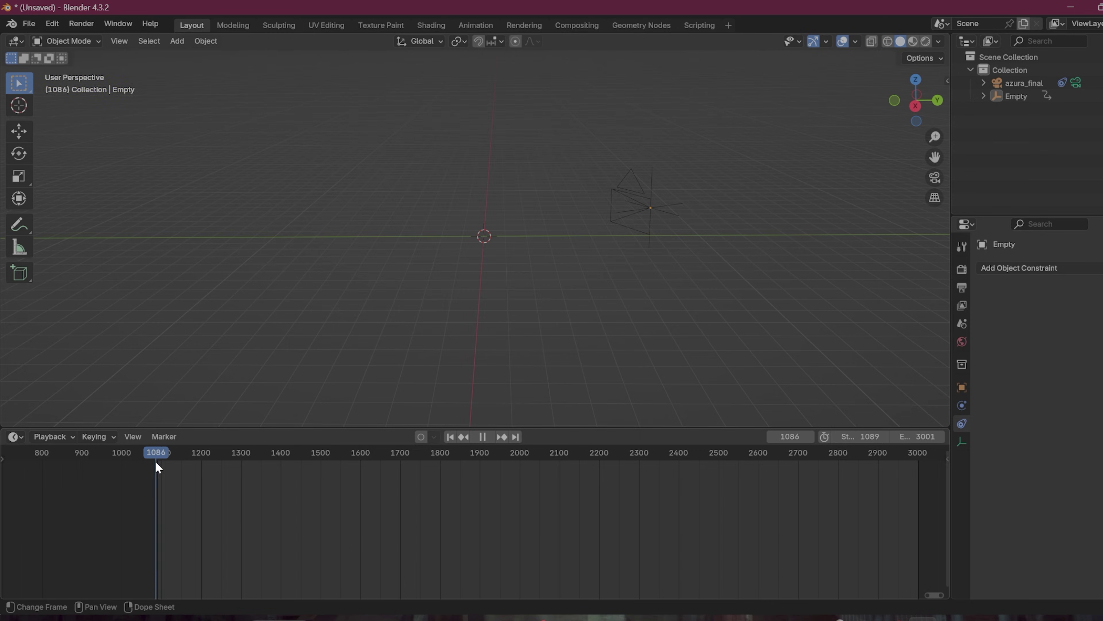
Add a new camera at the world origin of the azura_final scene and scale it up.
{"action": "left_click", "coordinate": [656, 182]}
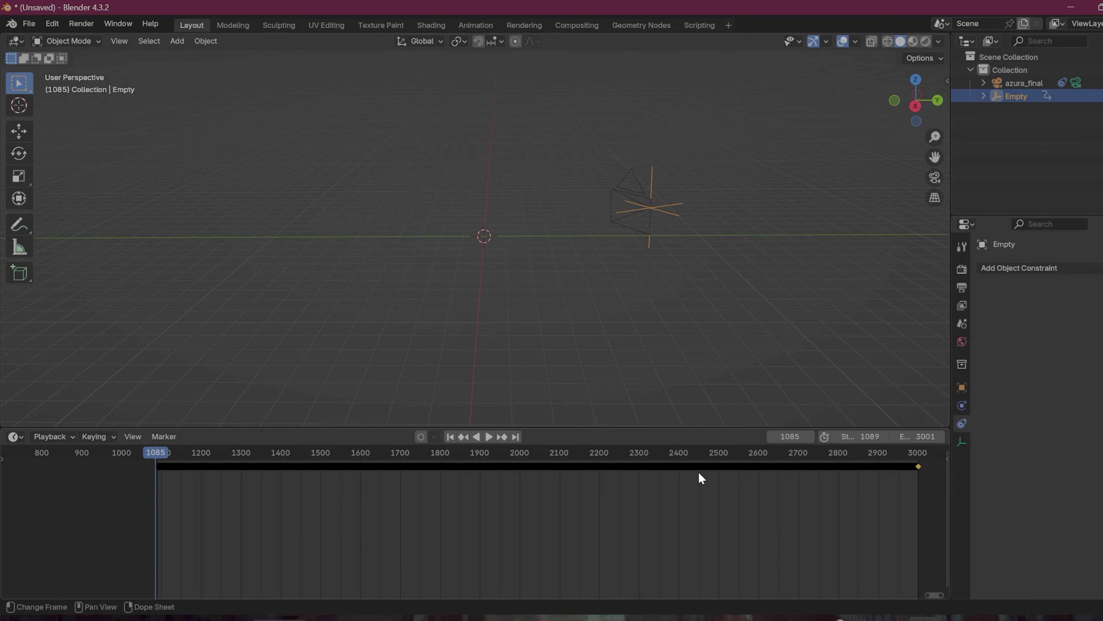
{"action": "left_click", "coordinate": [467, 276]}
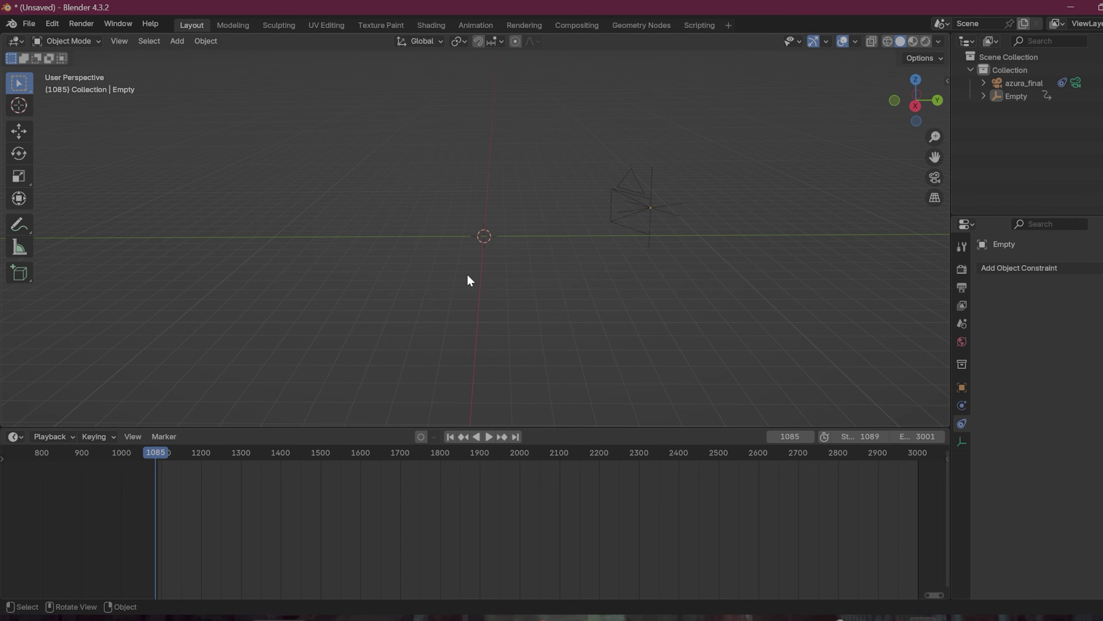
{"action": "key", "text": "shift+a"}
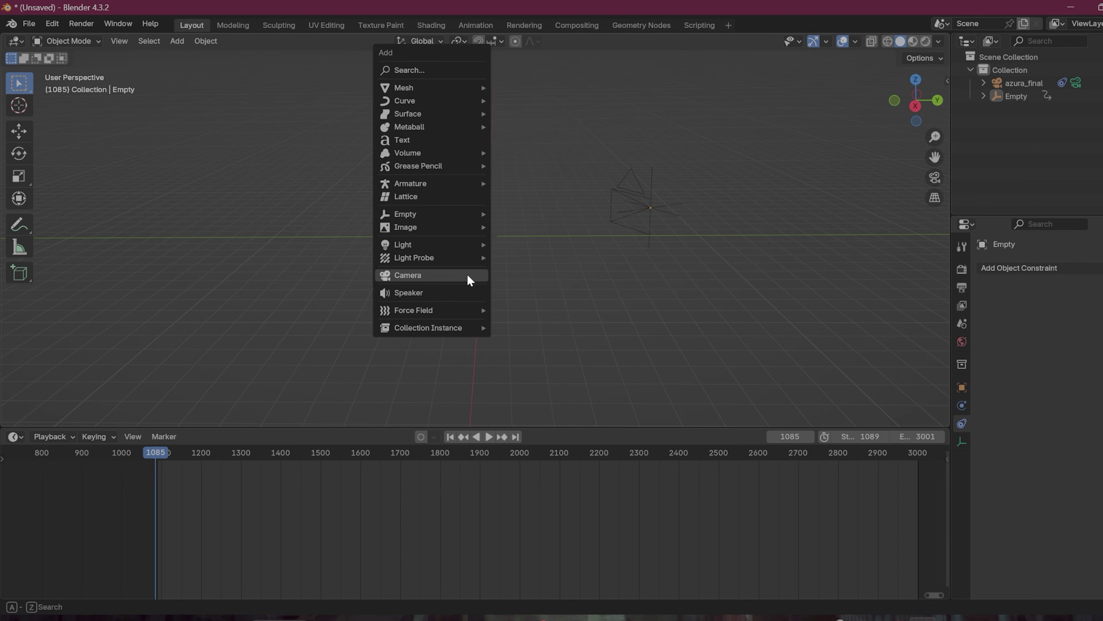
{"action": "left_click", "coordinate": [467, 273]}
{"action": "key", "text": "s"}
{"action": "left_click", "coordinate": [562, 148]}
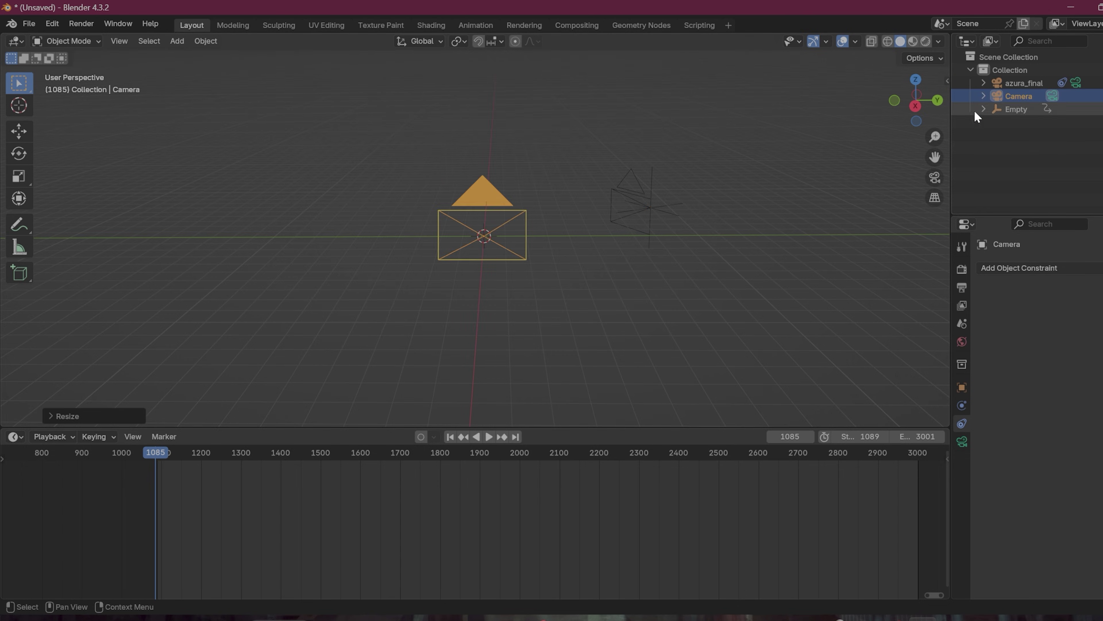
Rename the new camera as EXPORT TO POLYCAM.
{"action": "double_click", "coordinate": [1019, 96]}
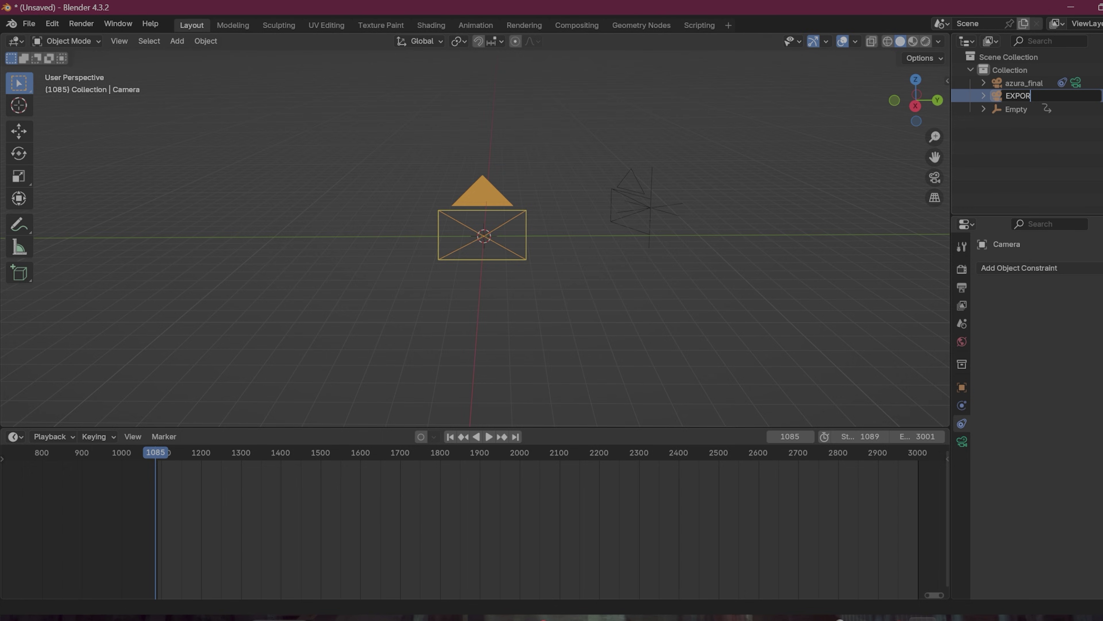
{"action": "type", "text": "EXPORT TO POLYCAM"}
{"action": "key", "text": "Return"}
Give the EXPORT TO POLYCAM camera Copy Location and Copy Rotation constraints, both targeting the Empty.
{"action": "middle_click_drag", "start_coordinate": [563, 254], "coordinate": [465, 299]}
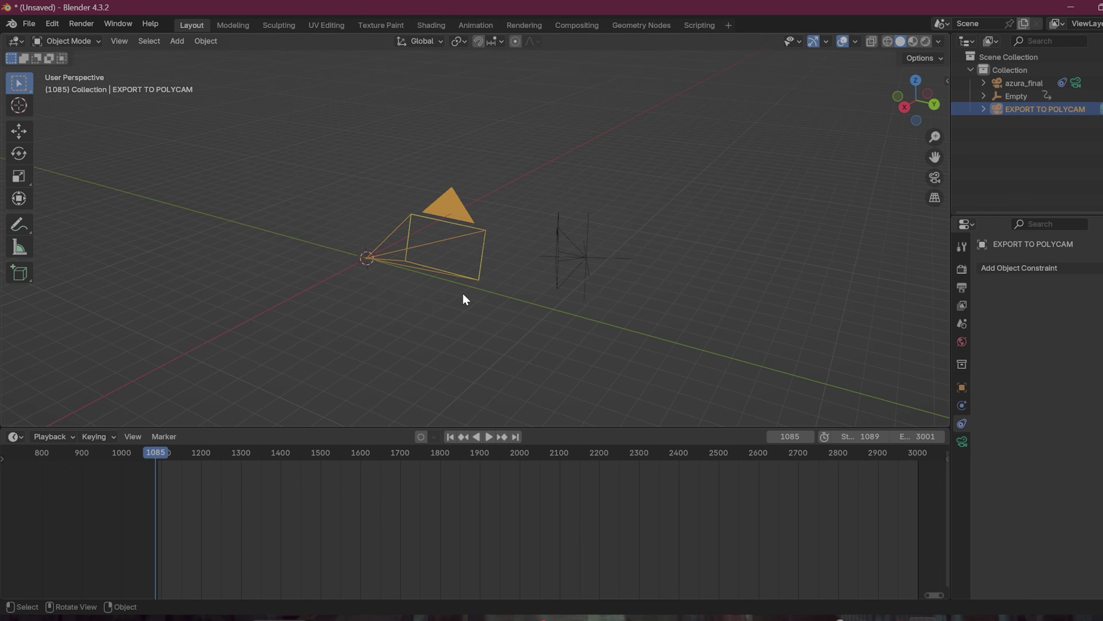
{"action": "left_click", "coordinate": [590, 240]}
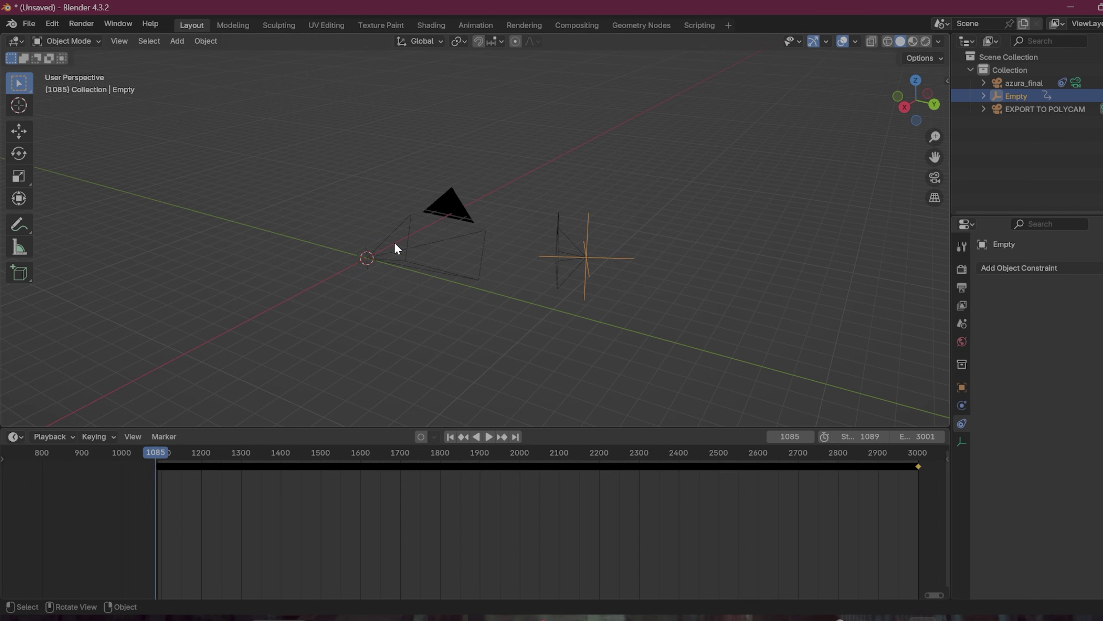
{"action": "left_click", "coordinate": [406, 258]}
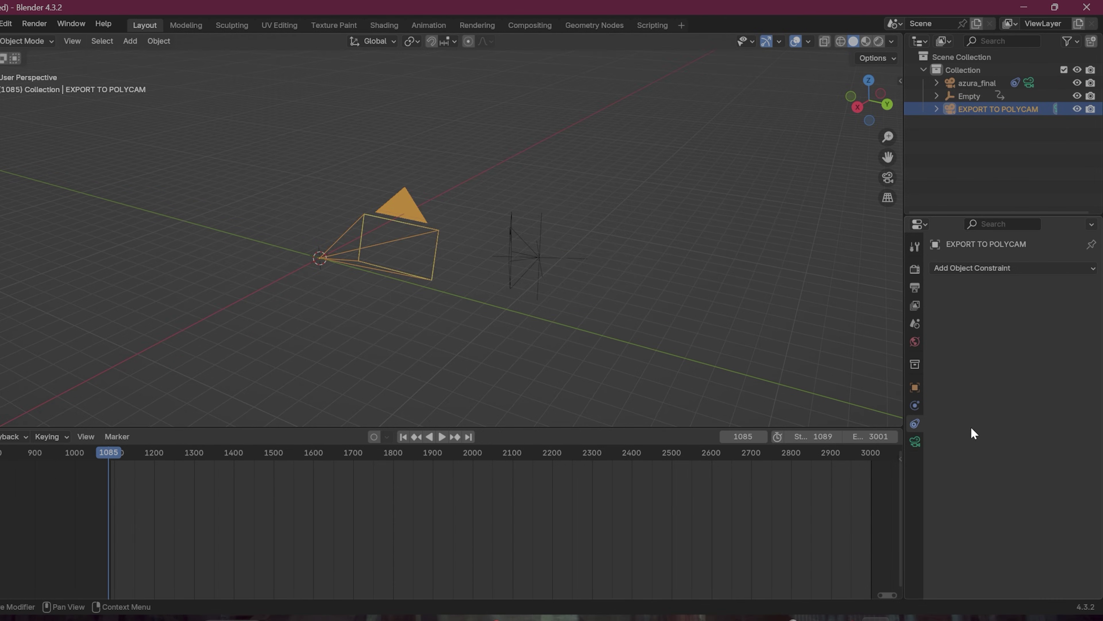
{"action": "left_click", "coordinate": [1022, 268]}
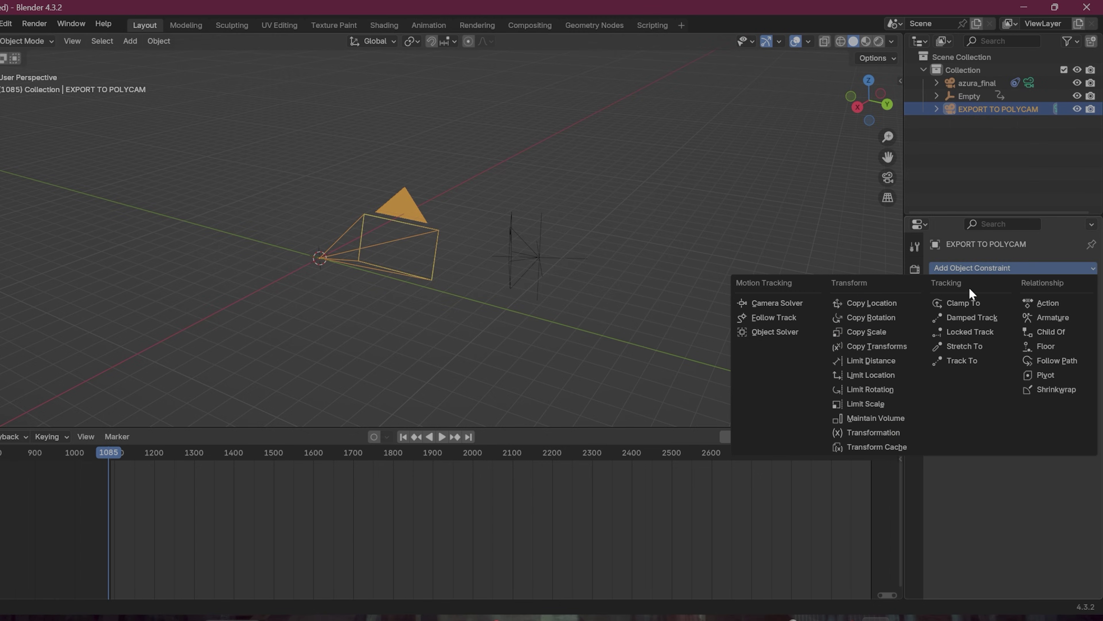
{"action": "left_click", "coordinate": [851, 303]}
{"action": "left_click", "coordinate": [973, 268]}
{"action": "left_click", "coordinate": [861, 318]}
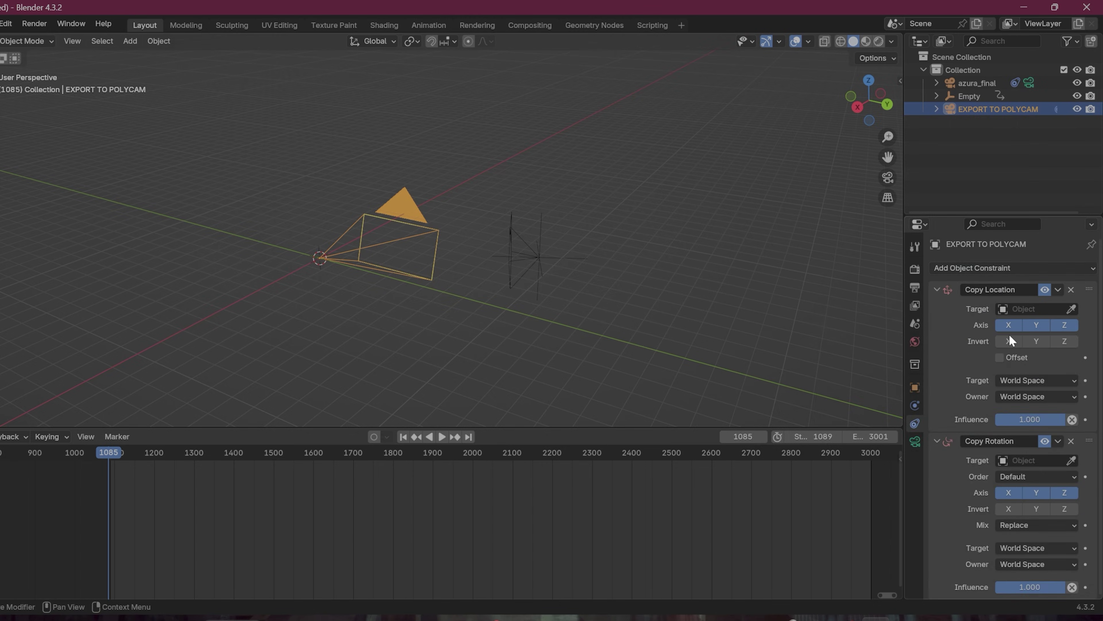
{"action": "left_click", "coordinate": [978, 95]}
{"action": "left_click", "coordinate": [1071, 460]}
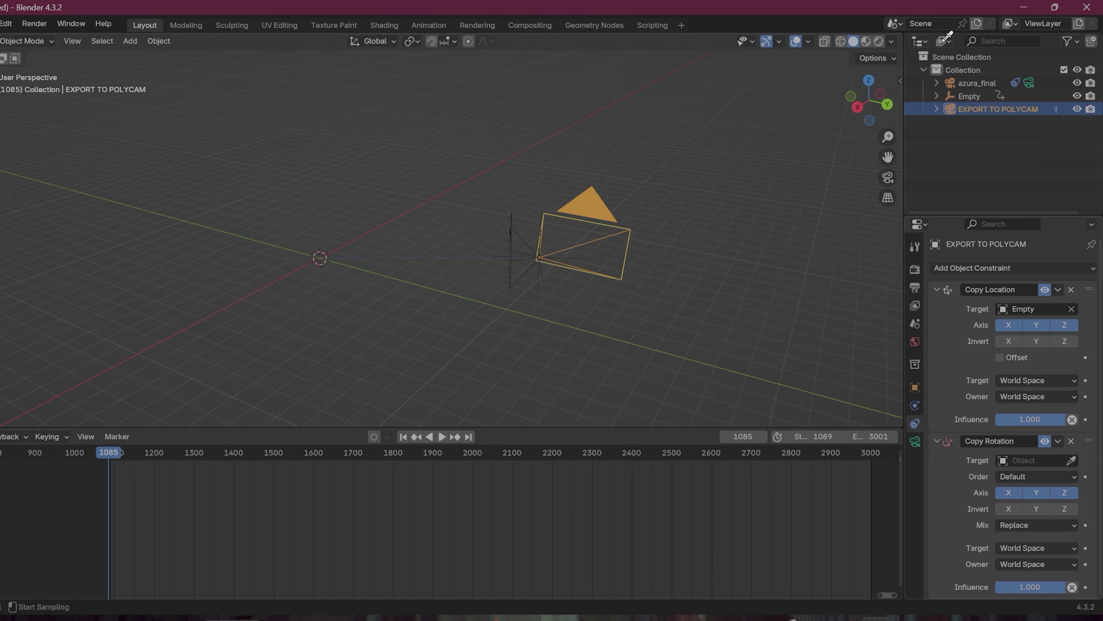
{"action": "left_click", "coordinate": [973, 96]}
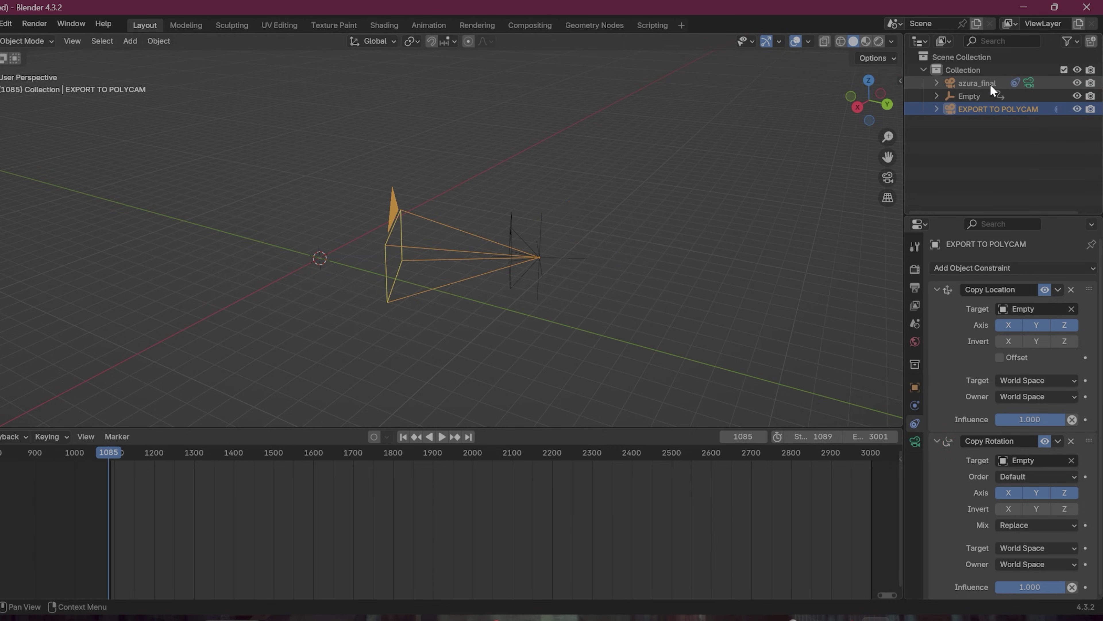
Delete the azura_final camera from the scene.
{"action": "left_click", "coordinate": [978, 83]}
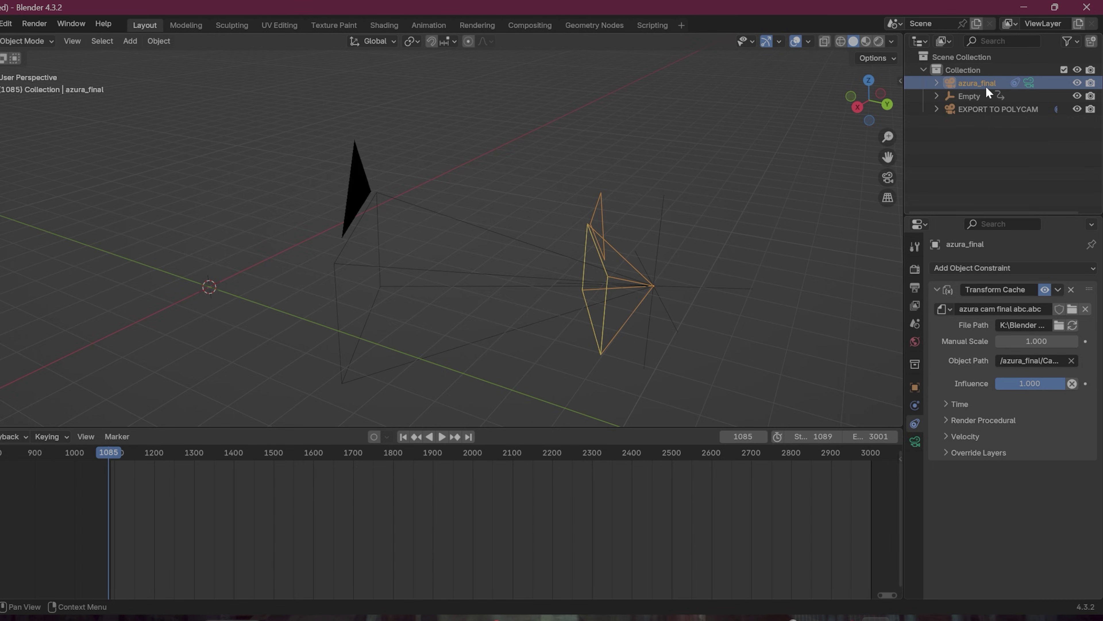
{"action": "key", "text": "x"}
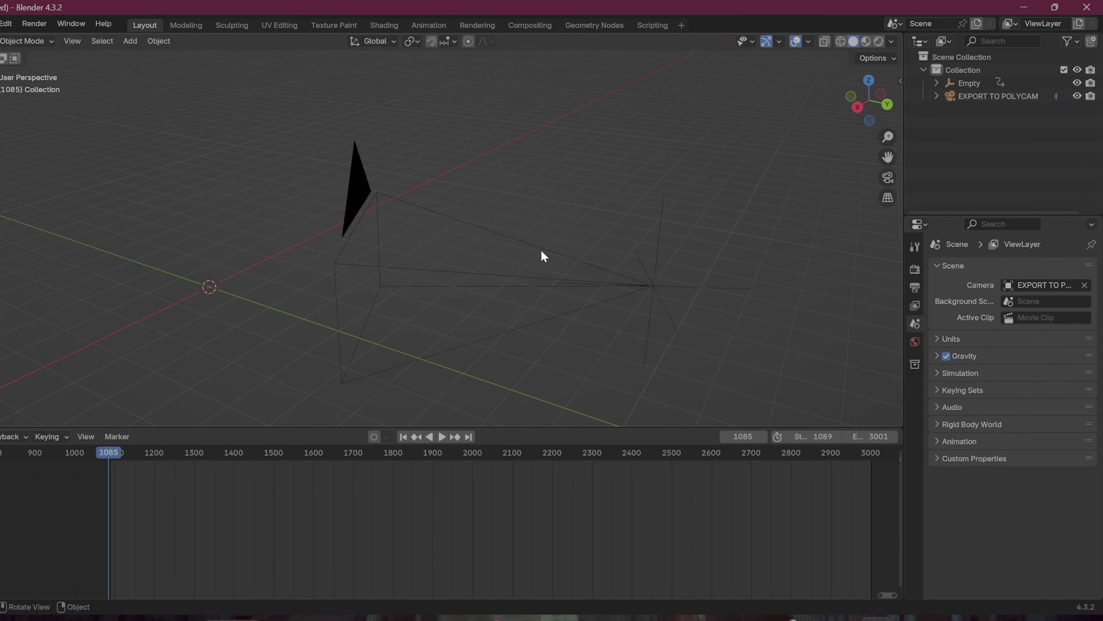
Play the animation to check how the EXPORT TO POLYCAM camera follows the Empty.
{"action": "scroll", "coordinate": [434, 257], "scroll_direction": "down", "scroll_amount": 5}
{"action": "key", "text": "space"}
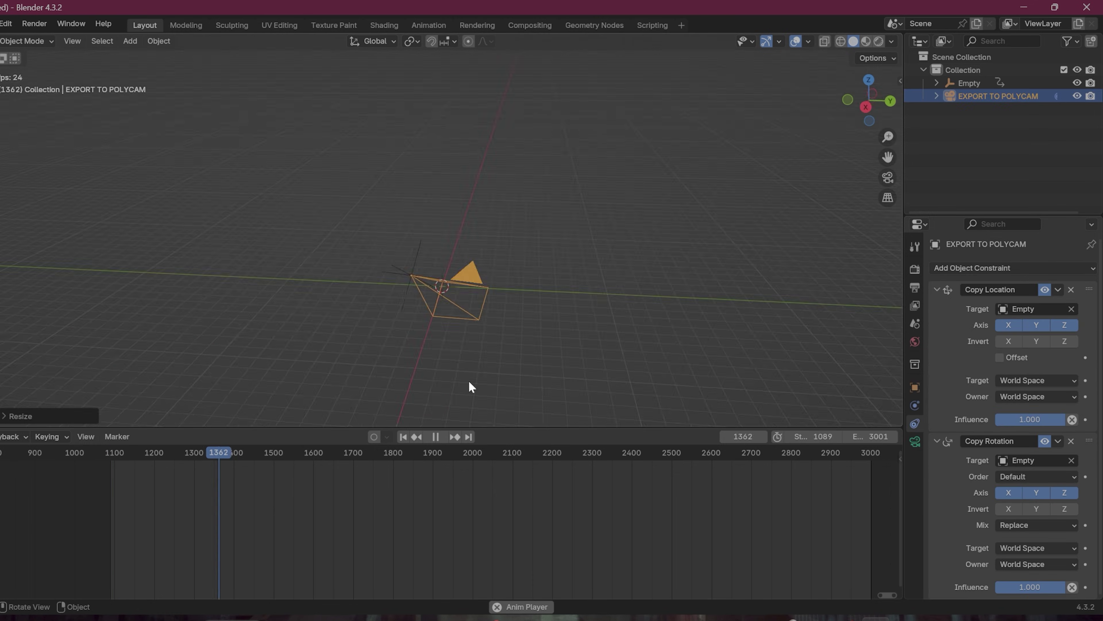
{"action": "middle_click_drag", "start_coordinate": [469, 382], "coordinate": [483, 353]}
{"action": "key", "text": "space"}
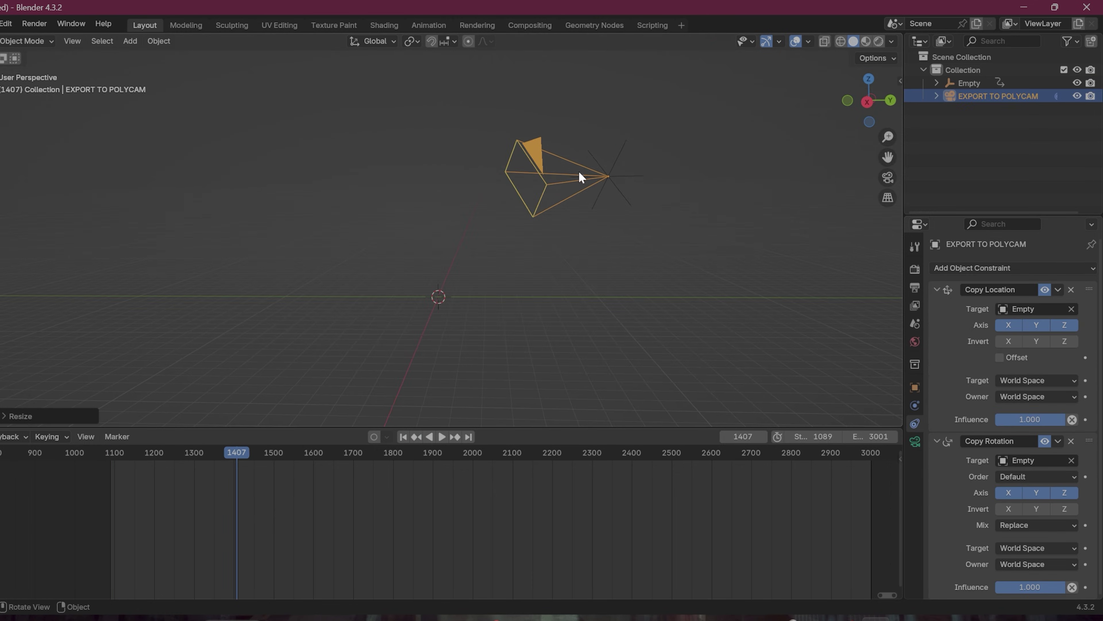
Bake the EXPORT TO POLYCAM camera's object motion over frames 1089 to 3001 with visual keying, clearing its constraints.
{"action": "left_click", "coordinate": [590, 188]}
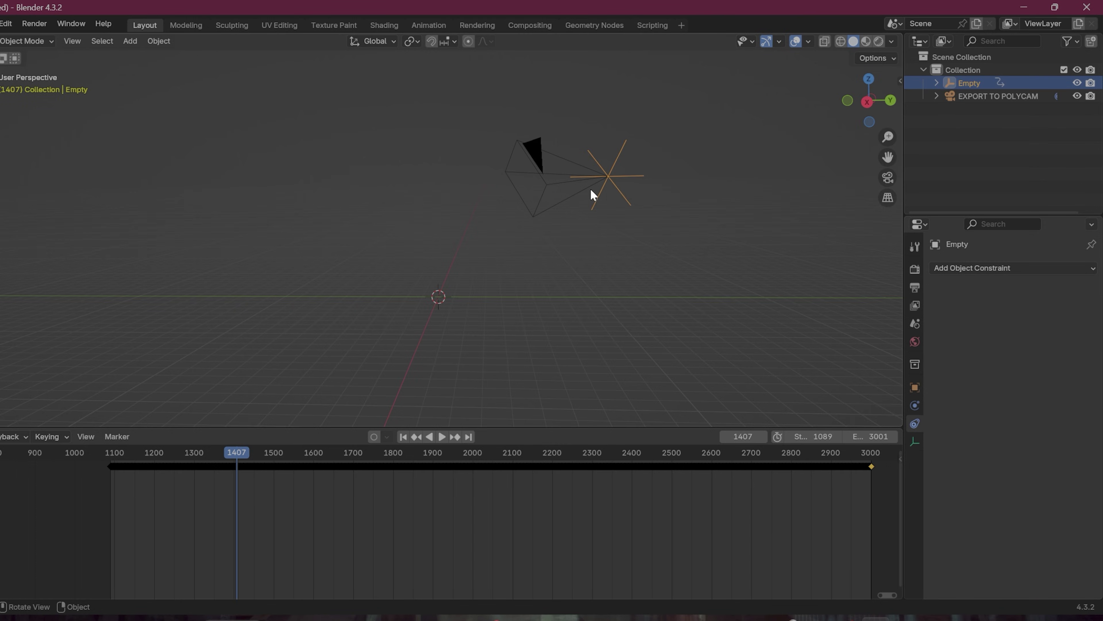
{"action": "left_click", "coordinate": [559, 193]}
{"action": "left_click", "coordinate": [159, 40]}
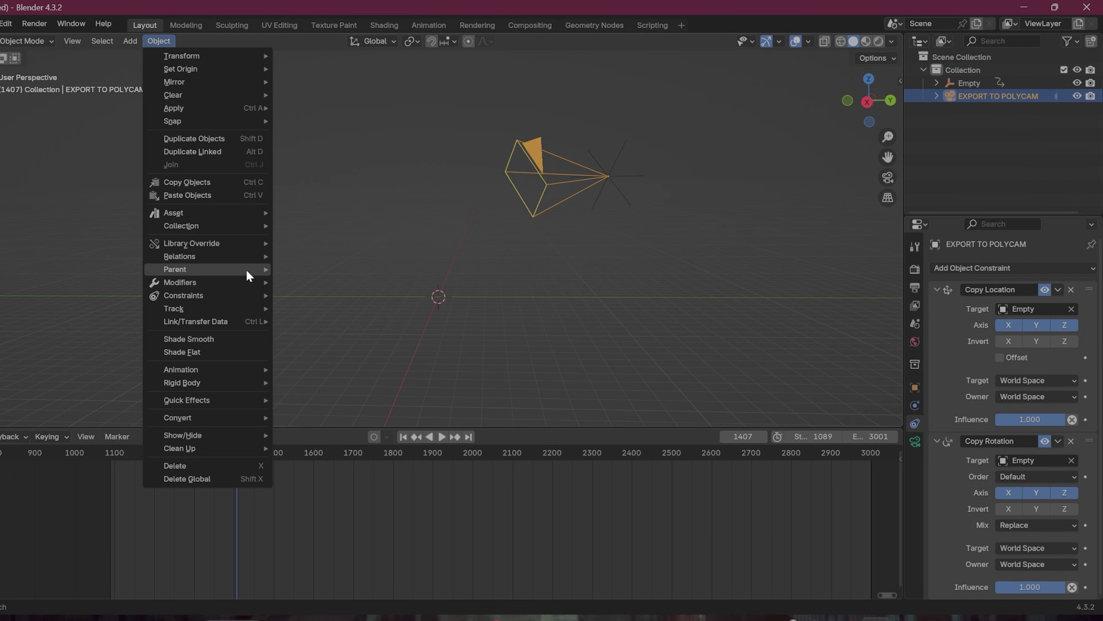
{"action": "mouse_move", "coordinate": [234, 374]}
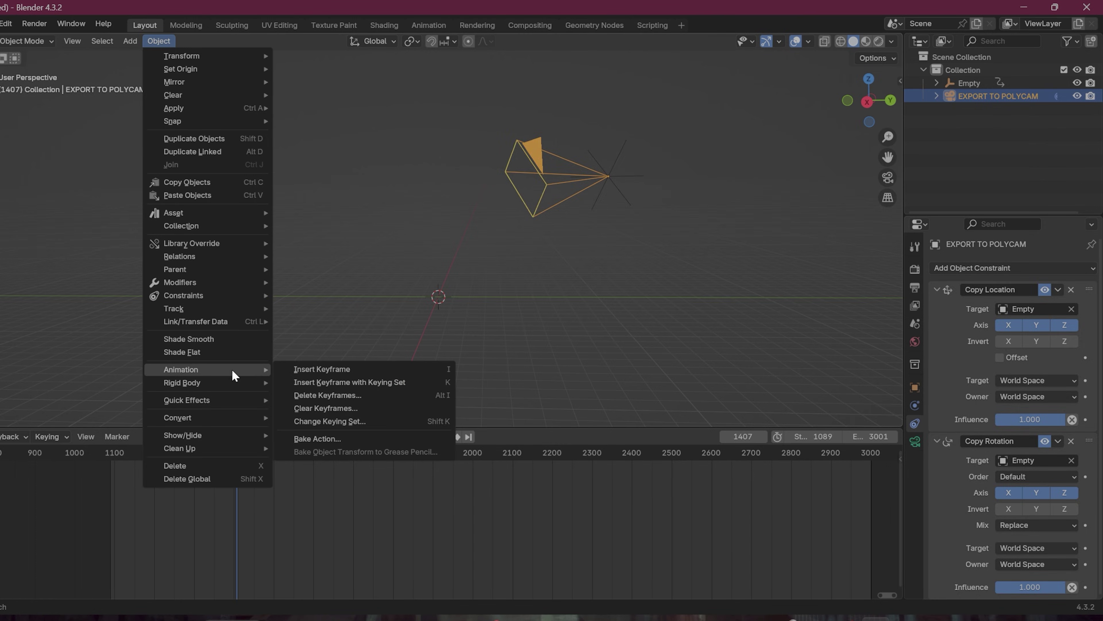
{"action": "left_click", "coordinate": [351, 439]}
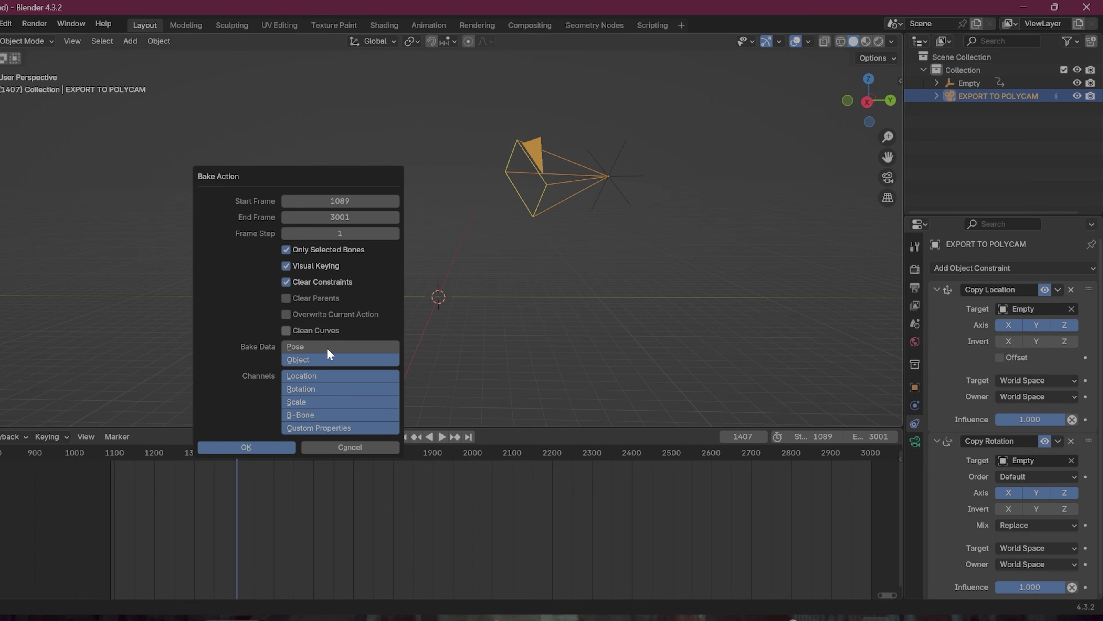
{"action": "left_click", "coordinate": [254, 448]}
{"action": "left_click", "coordinate": [183, 459]}
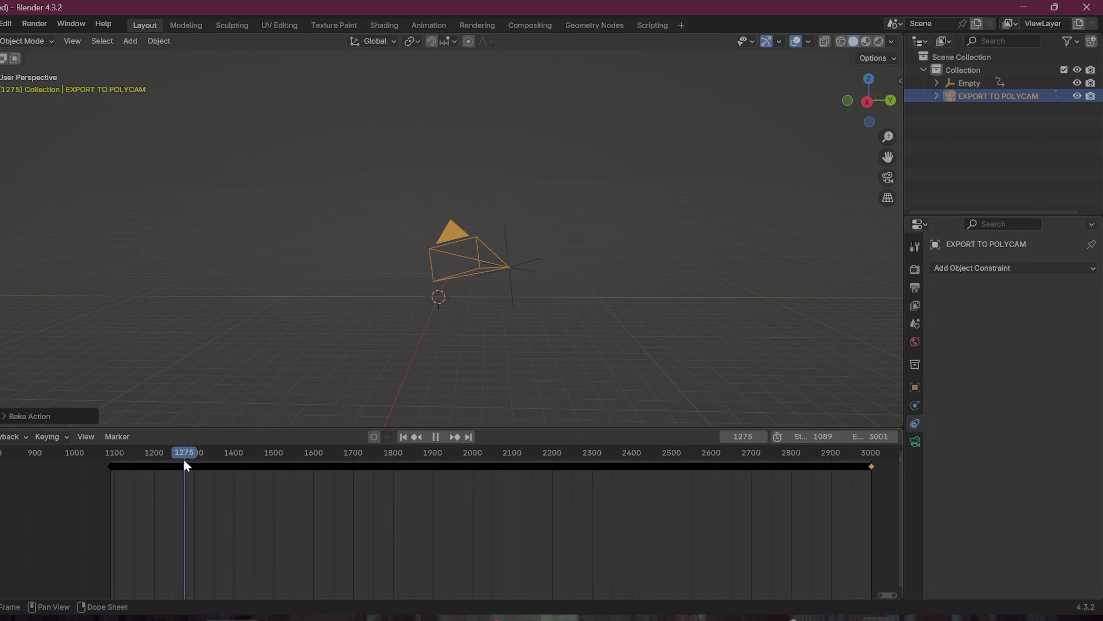
Hide the Drone object and select the FPVCamera, checking its keyframed motion along the timeline.
{"action": "left_click", "coordinate": [383, 220]}
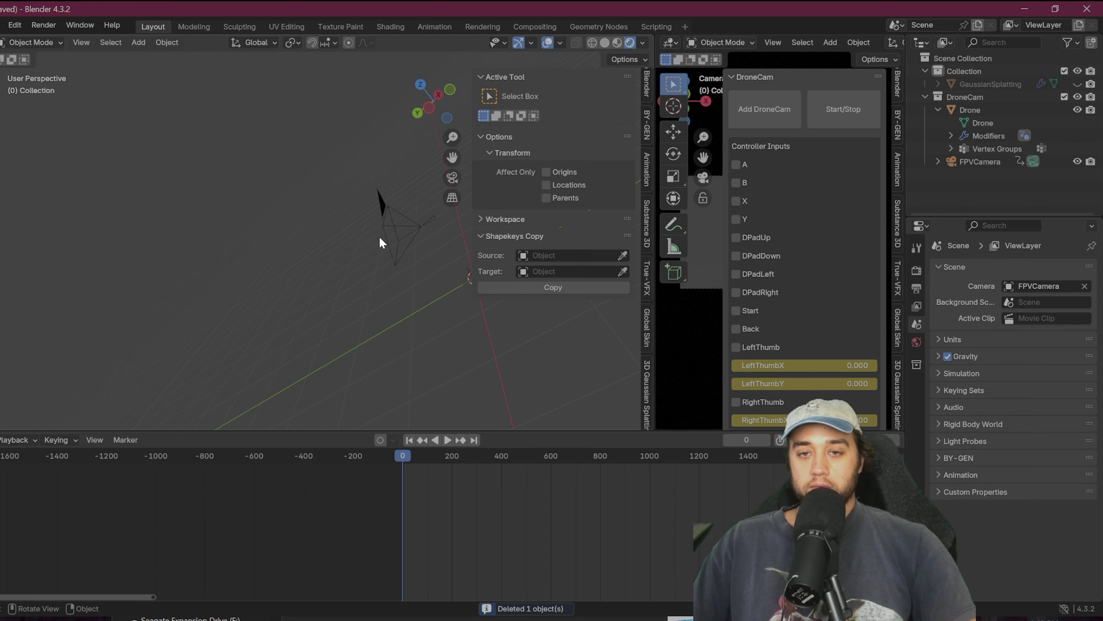
{"action": "left_click", "coordinate": [379, 238]}
{"action": "left_click_drag", "start_coordinate": [457, 461], "coordinate": [485, 455]}
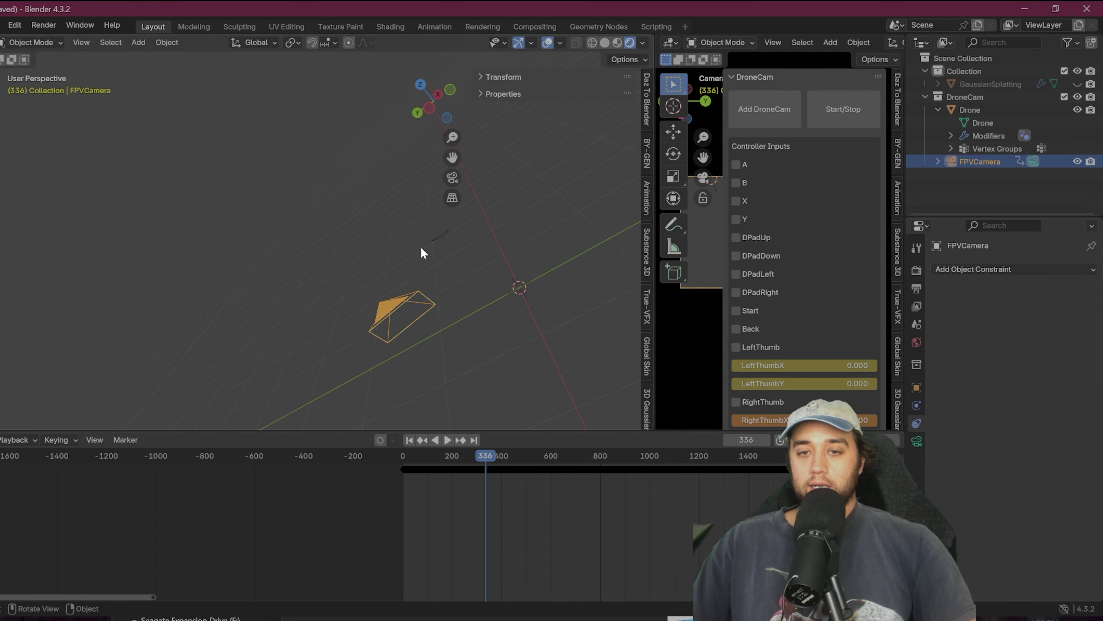
{"action": "left_click", "coordinate": [442, 235]}
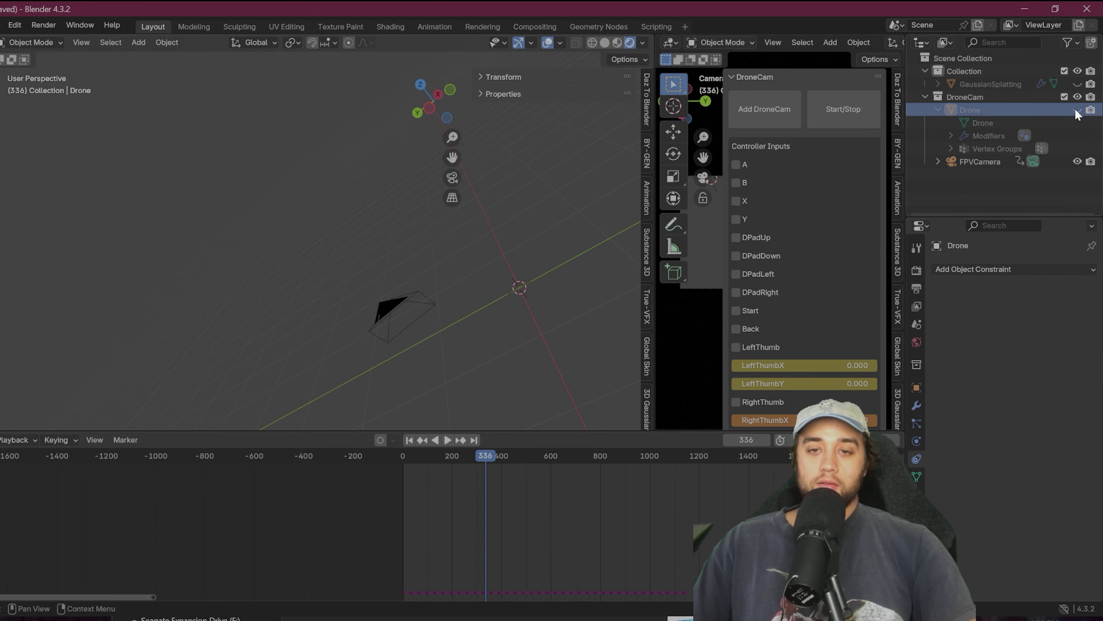
{"action": "left_click", "coordinate": [402, 315]}
{"action": "left_click_drag", "start_coordinate": [505, 493], "coordinate": [438, 478]}
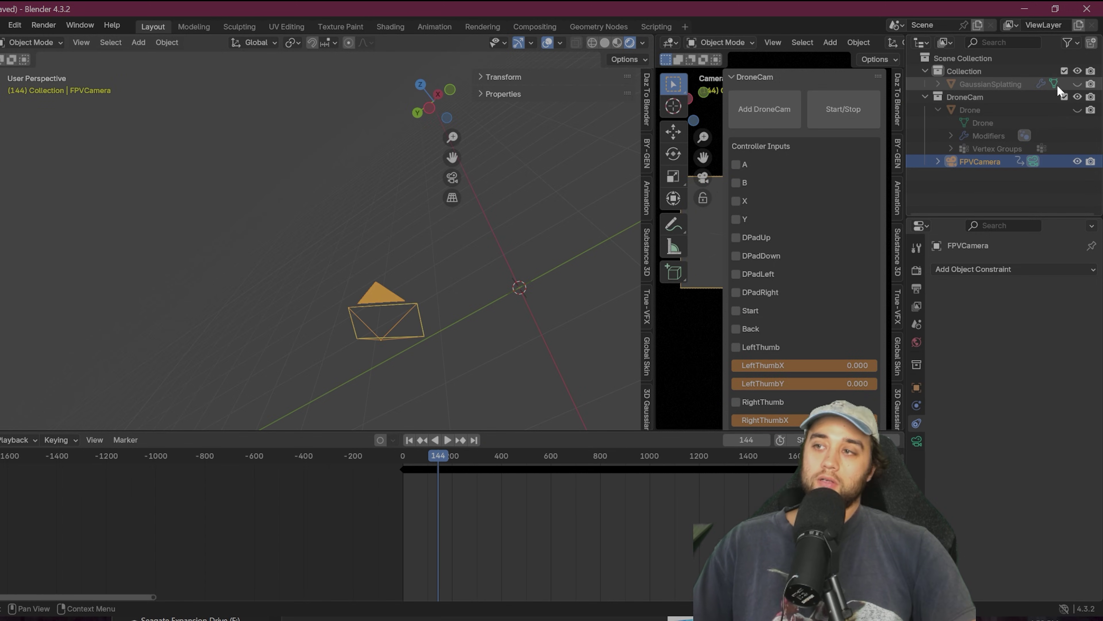
Show the GaussianSplatting object and play the flight through the FPVCamera view.
{"action": "left_click", "coordinate": [1077, 84]}
{"action": "left_click", "coordinate": [452, 178]}
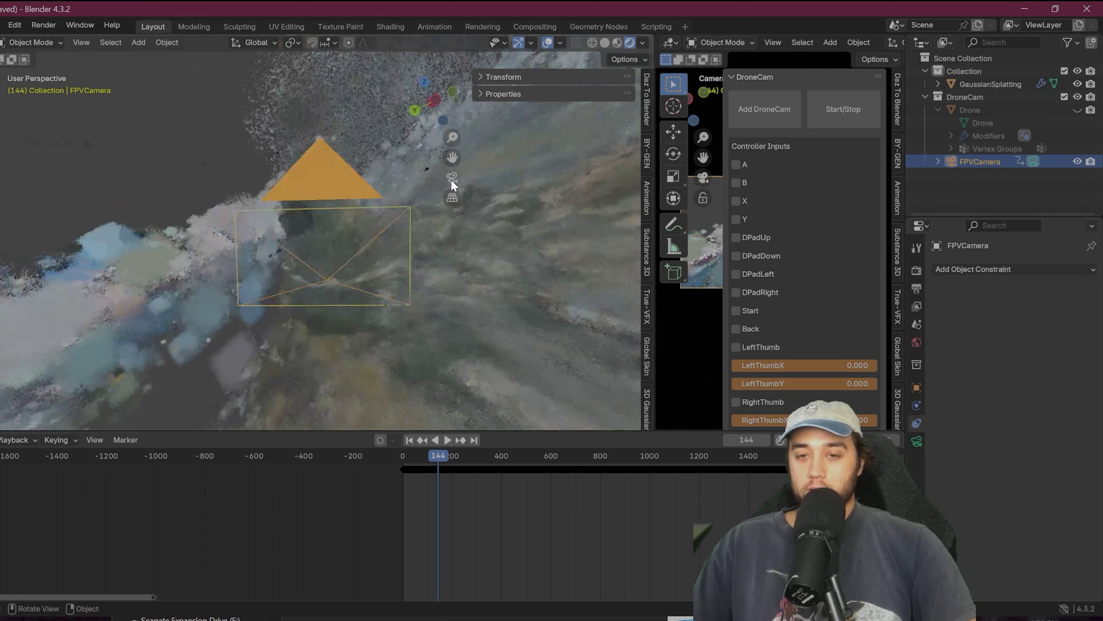
{"action": "key", "text": "space"}
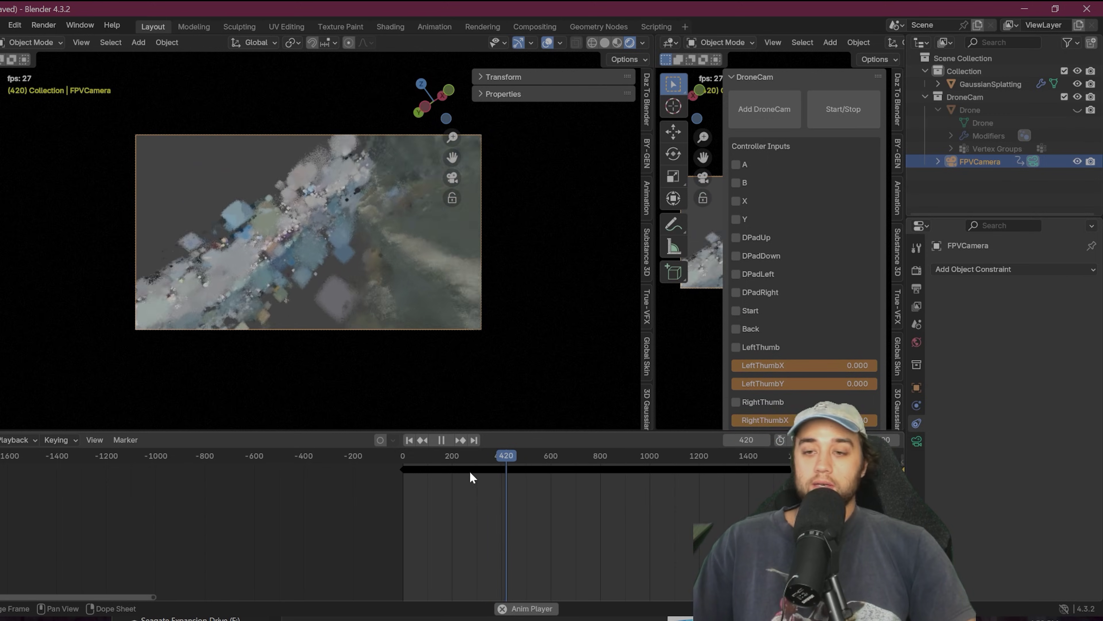
{"action": "key", "text": "space"}
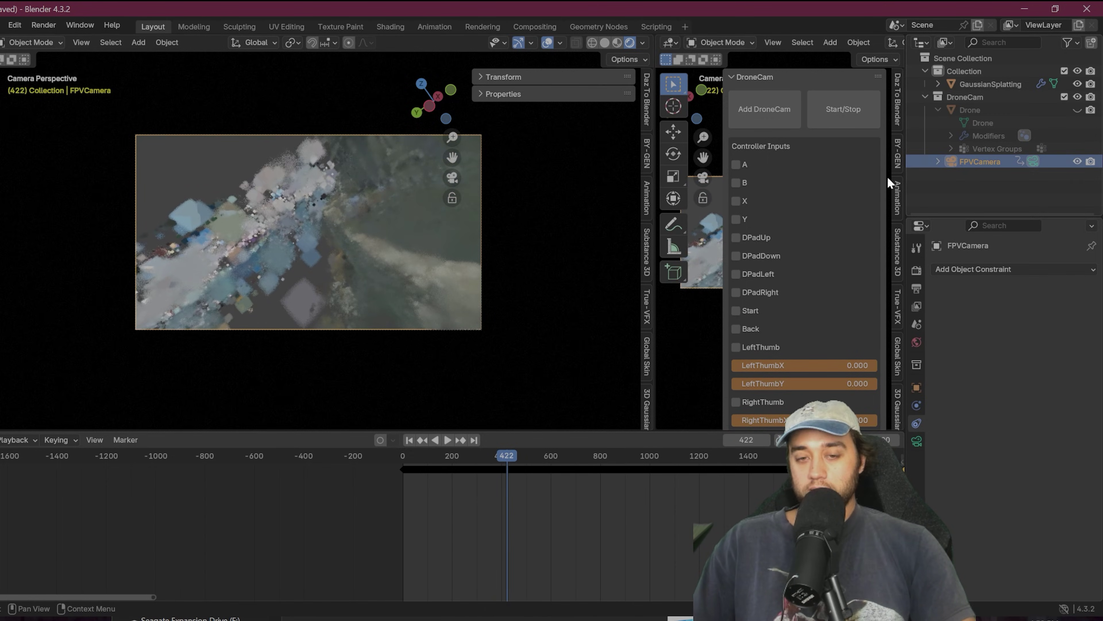
Export only the selected FPVCamera as an Alembic file named FPV TUTORIAL CAMERA EXPORT in the Blender DroneCam Plugin folder.
{"action": "left_click", "coordinate": [2, 25]}
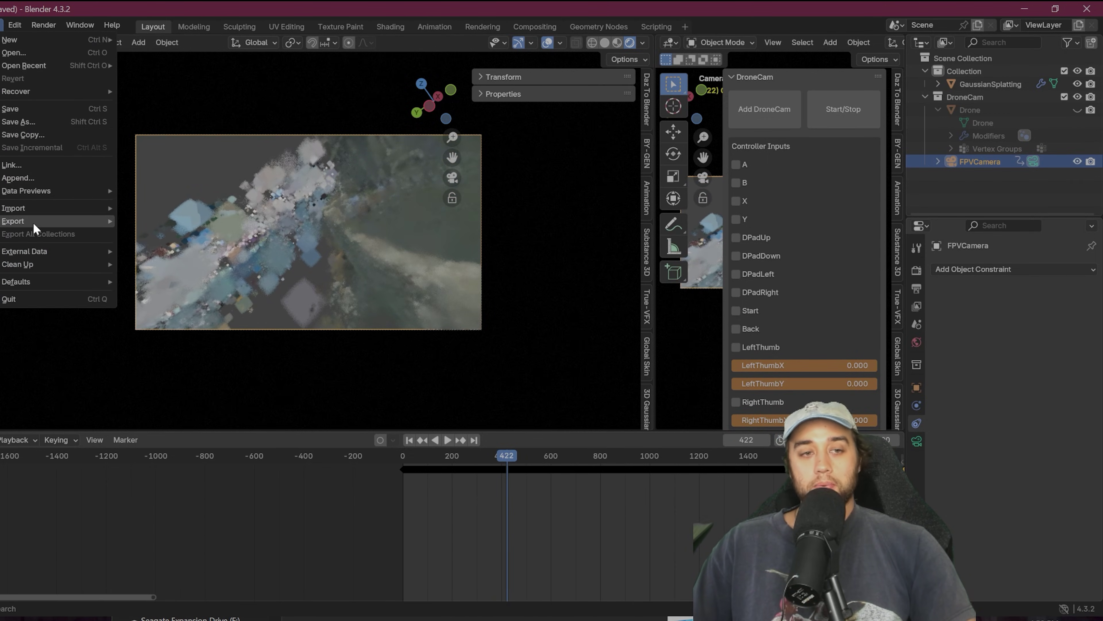
{"action": "left_click", "coordinate": [163, 235]}
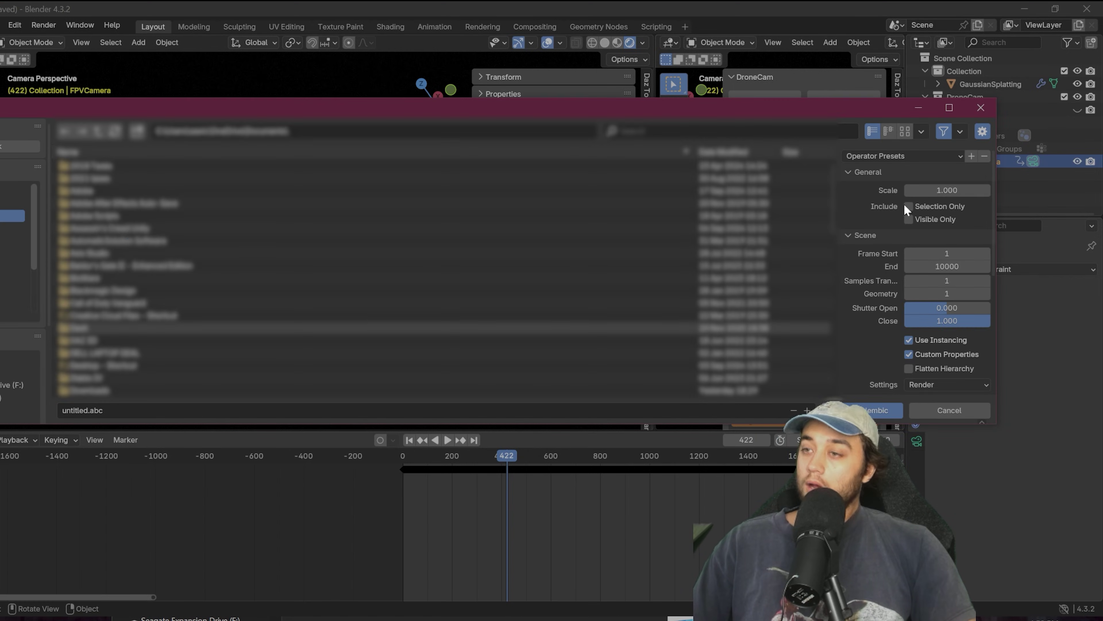
{"action": "left_click", "coordinate": [911, 206]}
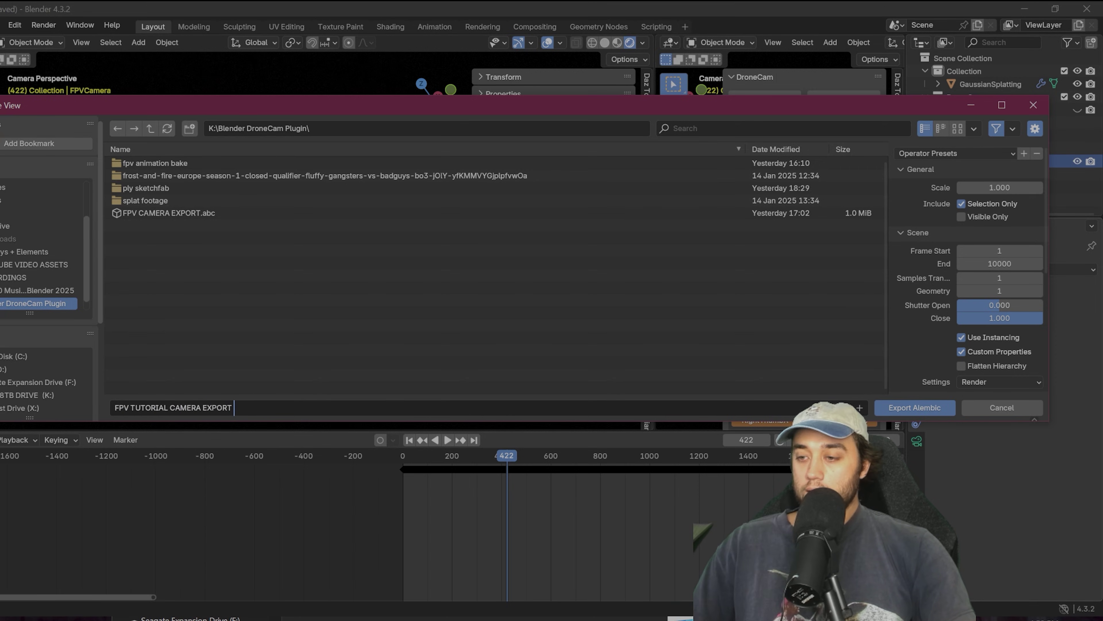
{"action": "left_click", "coordinate": [912, 408]}
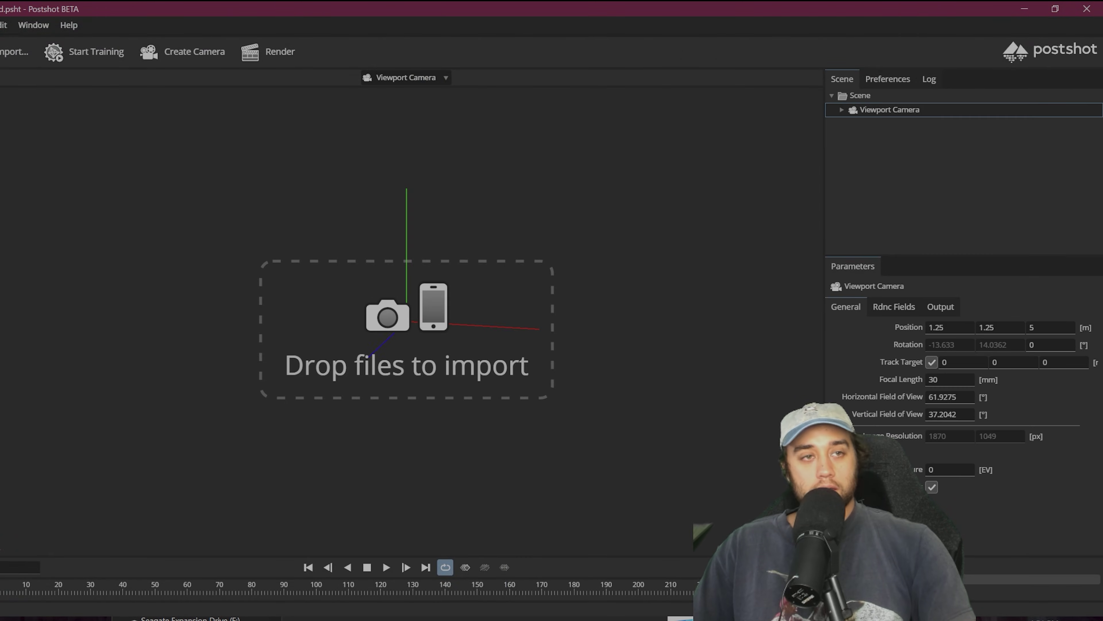
Open the whiterun.psht project in Postshot.
{"action": "left_click", "coordinate": [1, 24]}
{"action": "mouse_move", "coordinate": [6, 78]}
{"action": "left_click", "coordinate": [138, 80]}
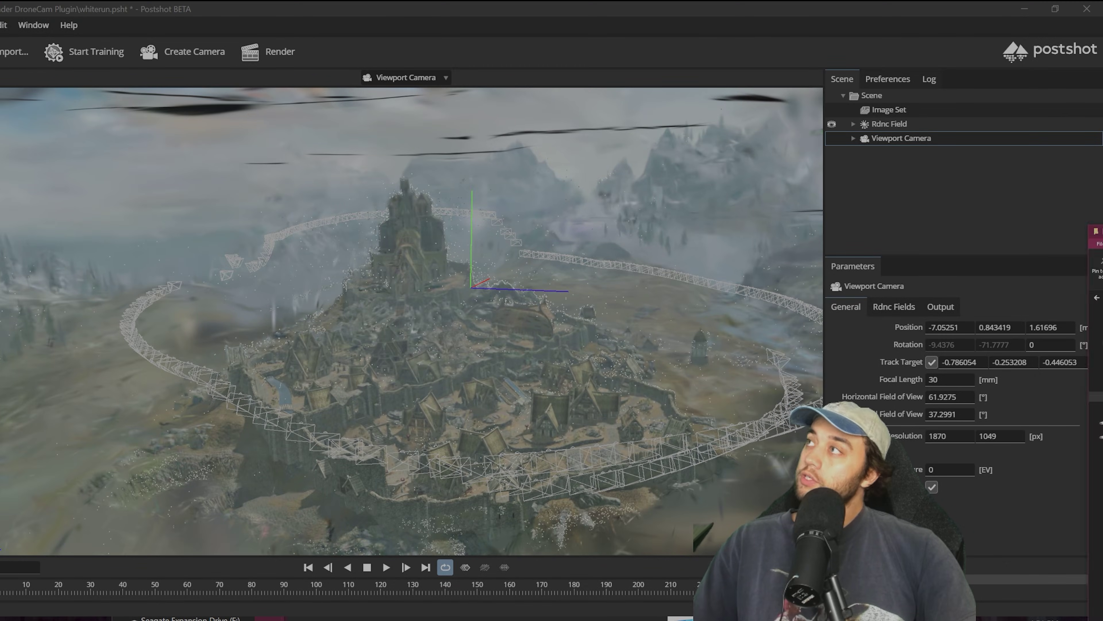
Search the Blender DroneCam Plugin folder for FPV and import FPV TUTORIAL CAMERA EXPORT .abc into the Postshot scene.
{"action": "key", "text": "alt+Tab"}
{"action": "key", "text": "ctrl+f"}
{"action": "type", "text": "FPV"}
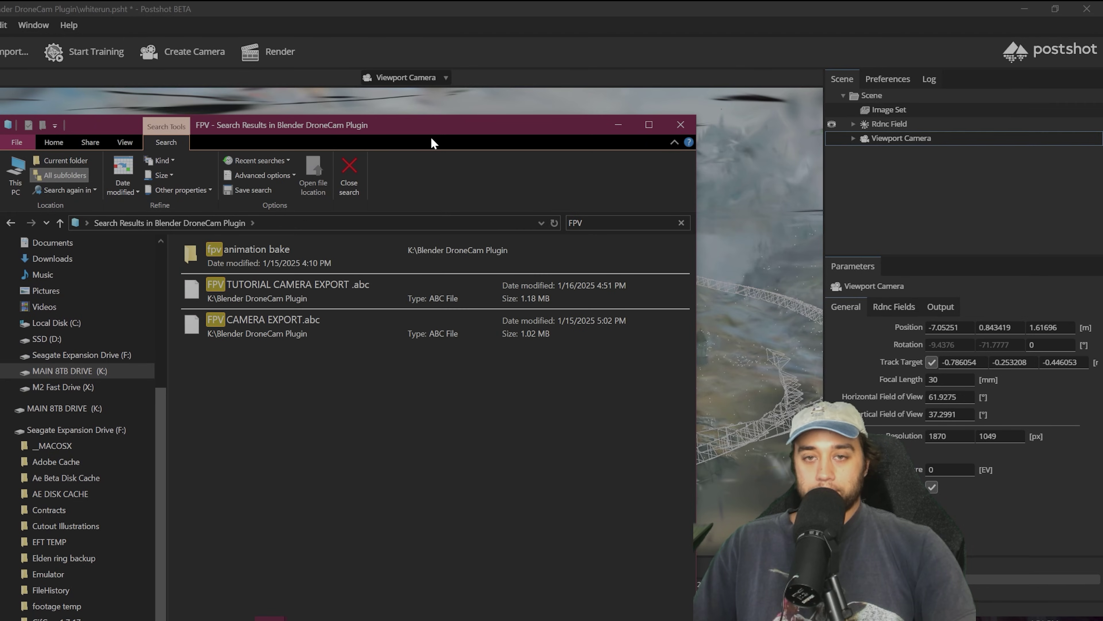
{"action": "left_click_drag", "start_coordinate": [432, 143], "coordinate": [611, 96]}
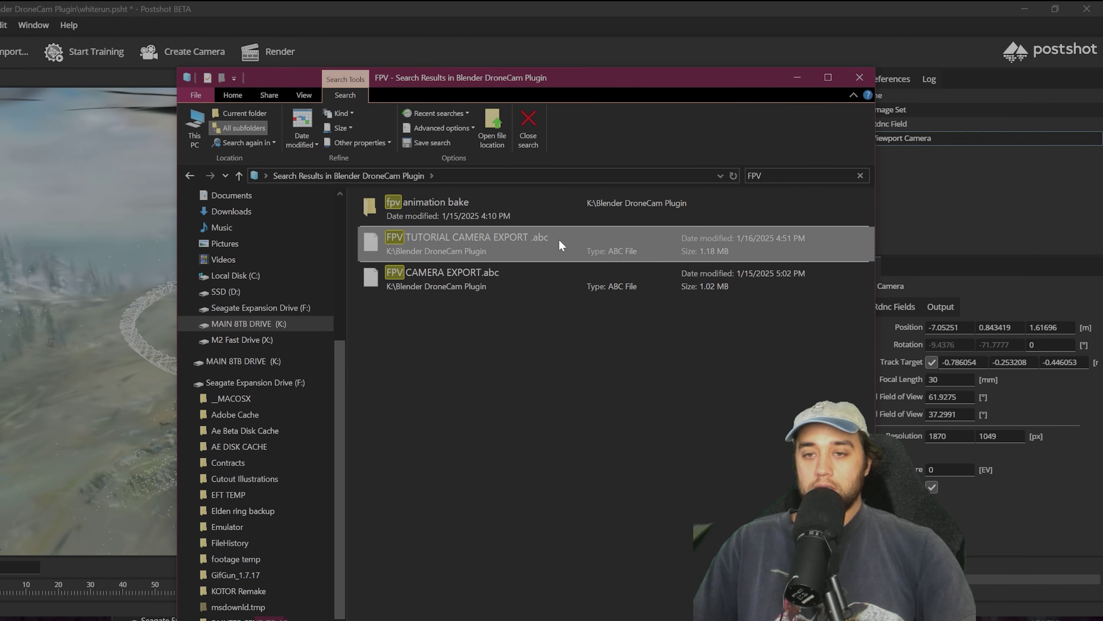
{"action": "left_click_drag", "start_coordinate": [561, 244], "coordinate": [170, 317]}
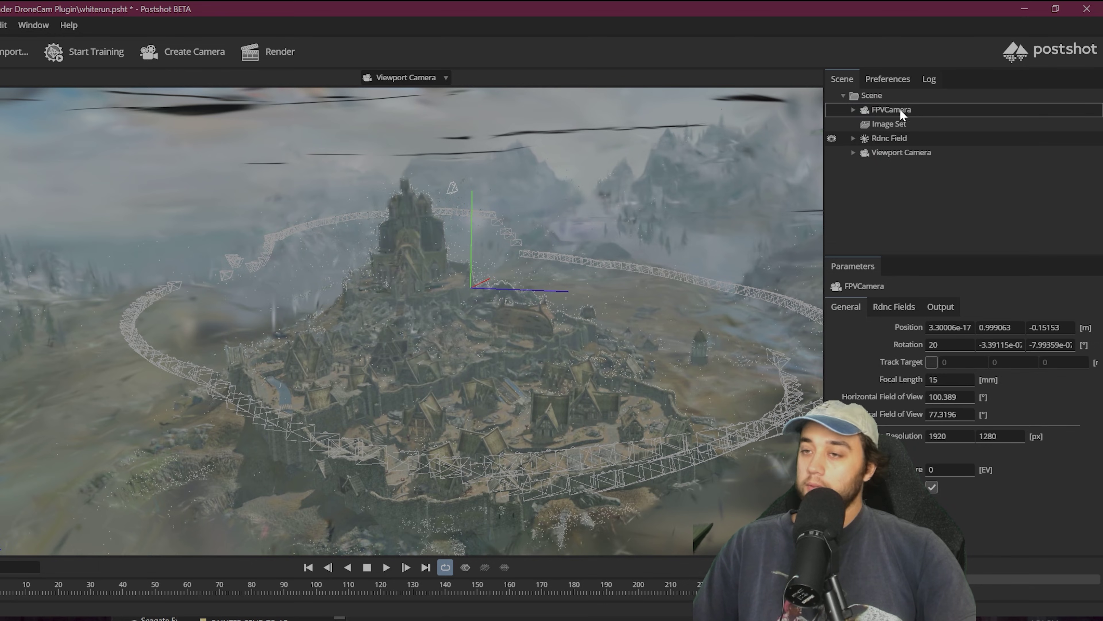
Look through the imported FPV camera, play its flight over the Whiterun splat and check its output parameters.
{"action": "left_click", "coordinate": [422, 77]}
{"action": "left_click", "coordinate": [393, 127]}
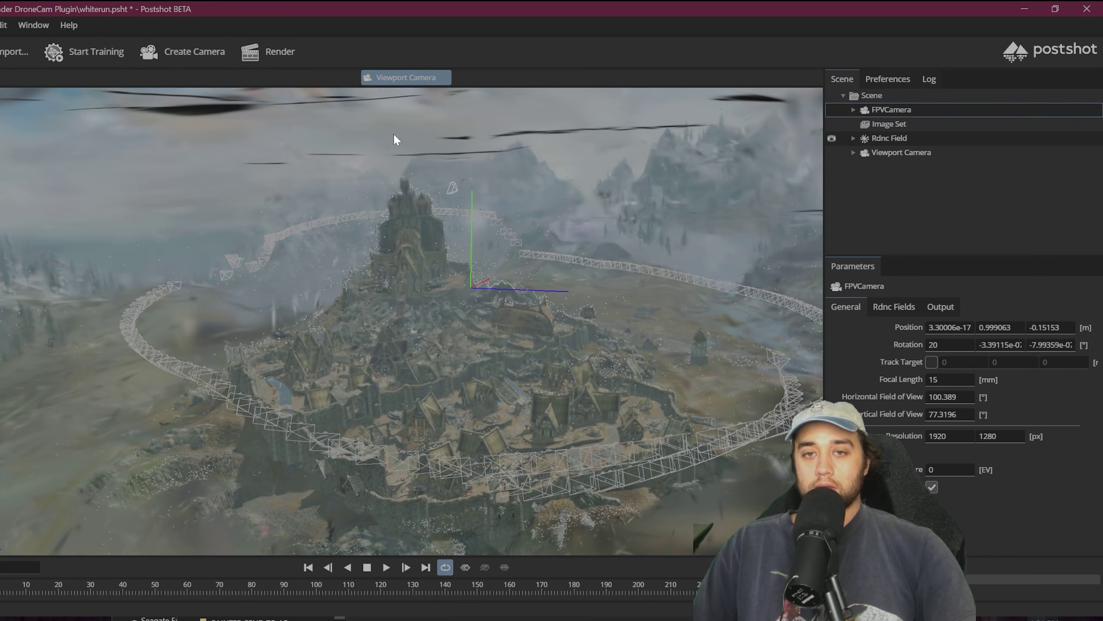
{"action": "left_click", "coordinate": [385, 567]}
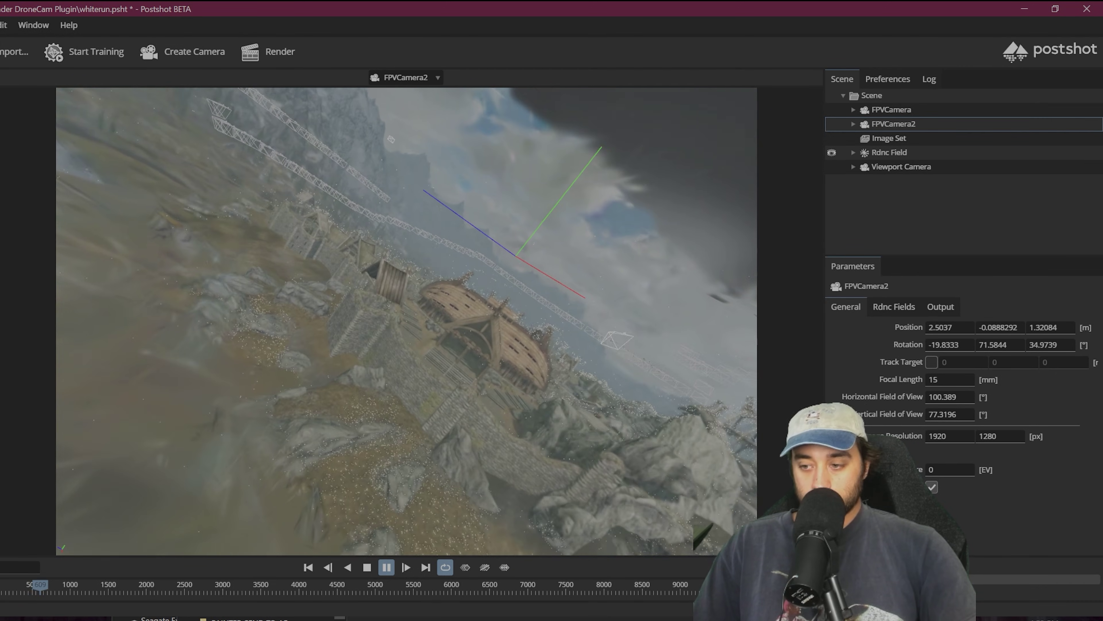
{"action": "key", "text": "space"}
{"action": "left_click", "coordinate": [955, 309]}
{"action": "key", "text": "space"}
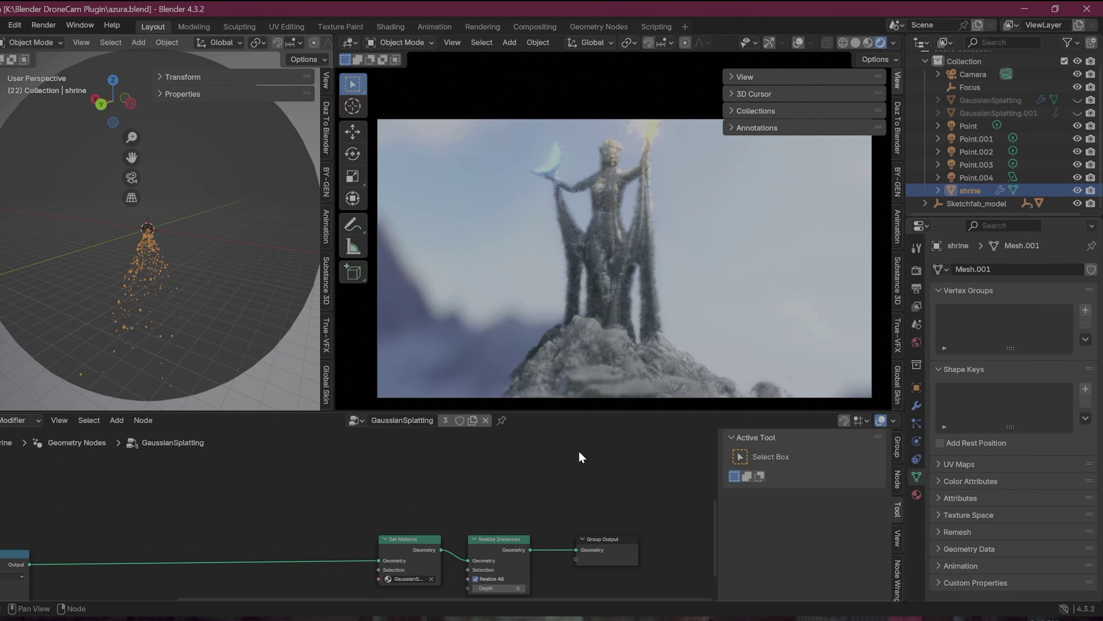
In the shrine's GaussianSplatting node tree, insert a Set Position node between the Switch and Set Material nodes.
{"action": "middle_click_drag", "start_coordinate": [582, 457], "coordinate": [699, 400]}
{"action": "key", "text": "shift+a"}
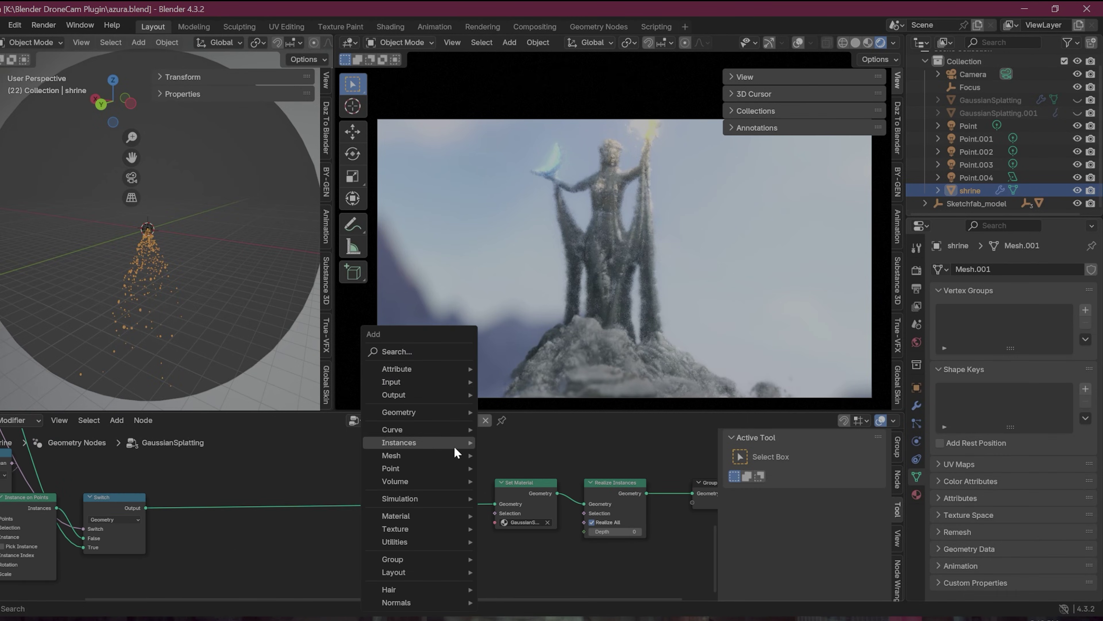
{"action": "type", "text": "set pos"}
{"action": "key", "text": "Return"}
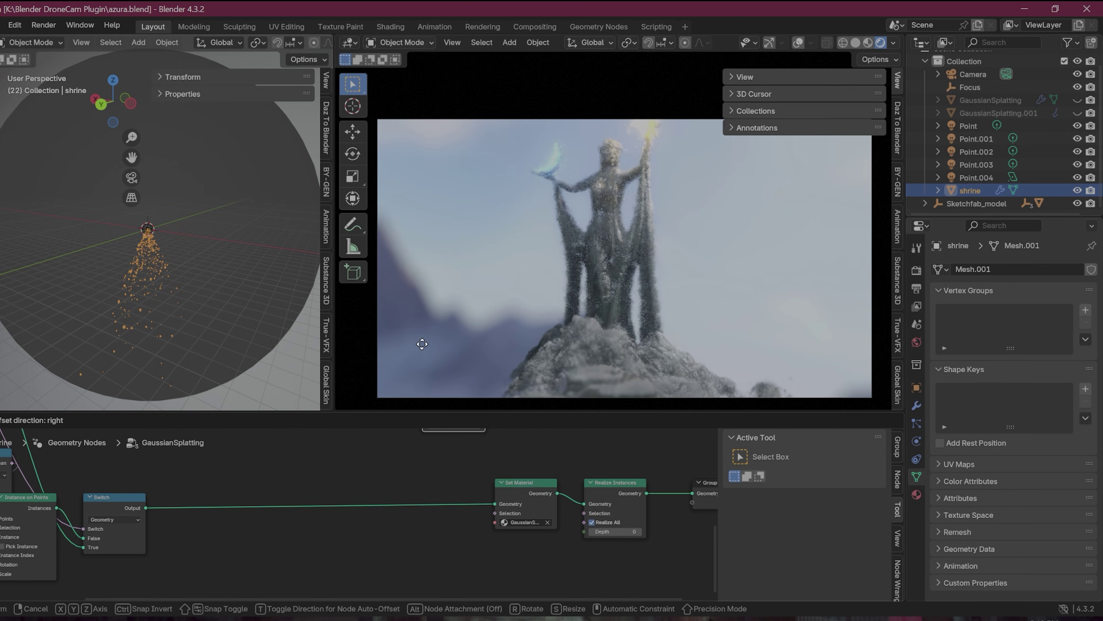
{"action": "left_click", "coordinate": [342, 454]}
Add a Vector Math node set to Scale and connect its vector output to the Set Position node's Offset.
{"action": "middle_click_drag", "start_coordinate": [458, 545], "coordinate": [618, 502]}
{"action": "key", "text": "shift+a"}
{"action": "type", "text": "vector add"}
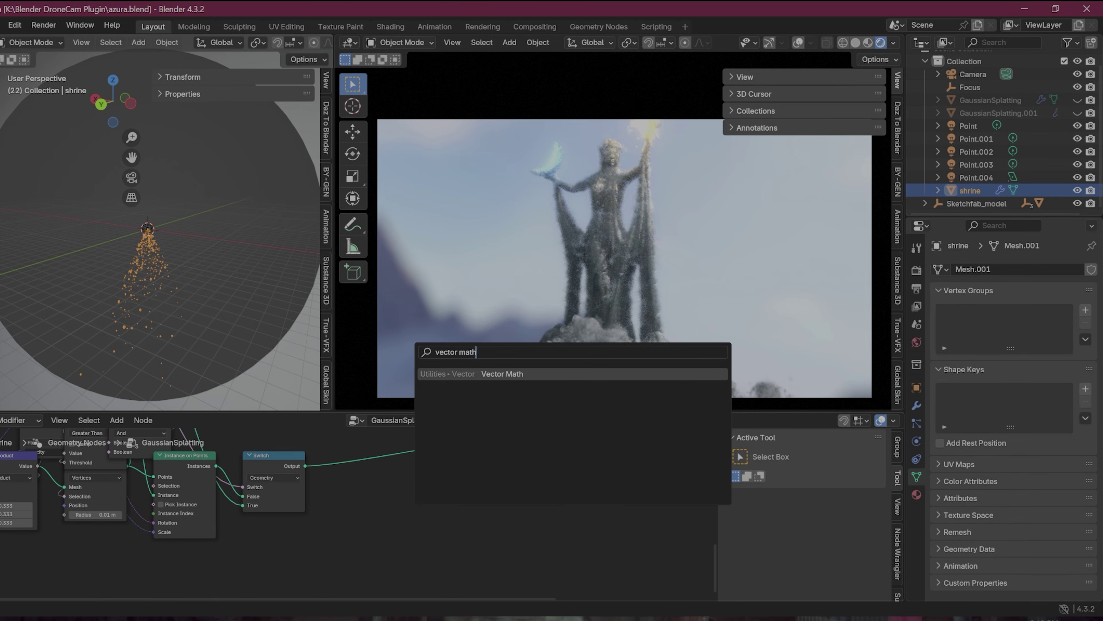
{"action": "key", "text": "Return"}
{"action": "left_click", "coordinate": [409, 485]}
{"action": "left_click", "coordinate": [443, 506]}
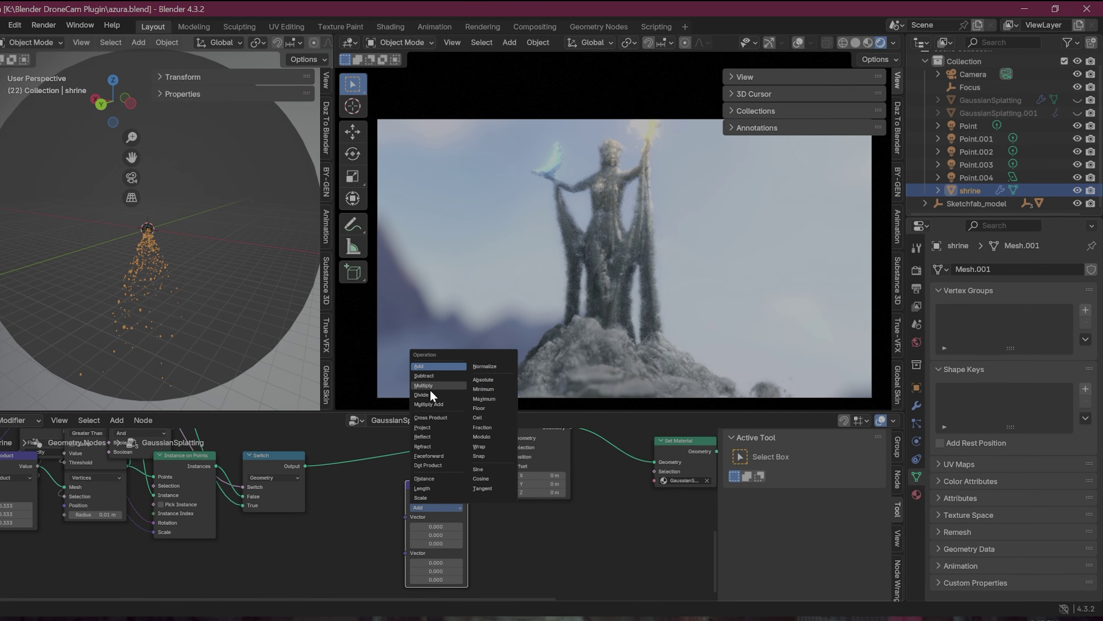
{"action": "left_click", "coordinate": [421, 497]}
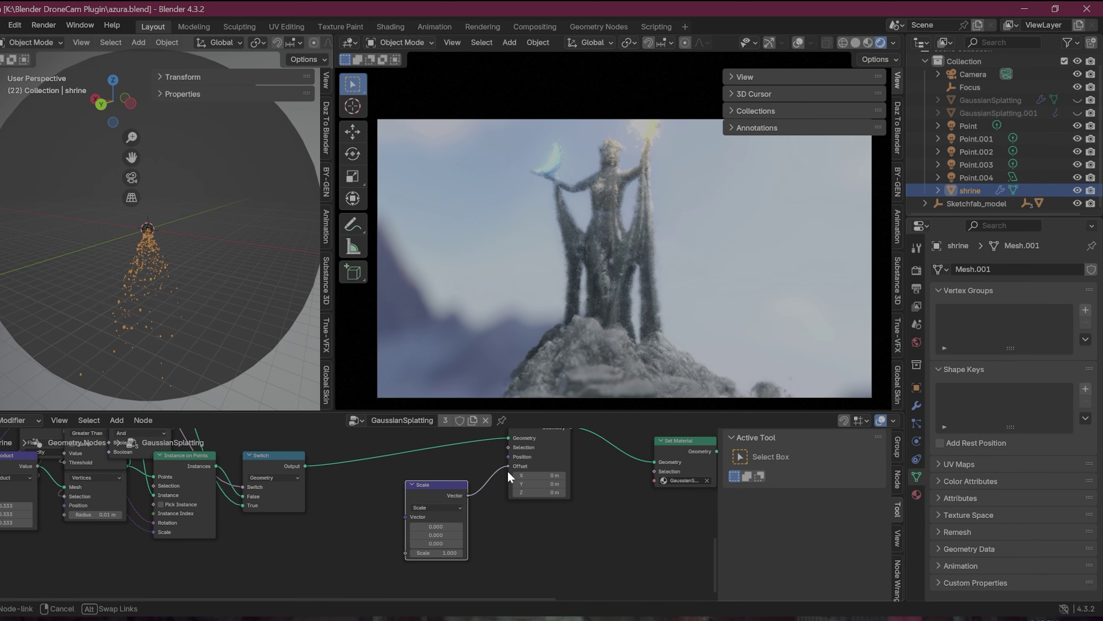
Duplicate the Scale node, change the copy to Subtract and connect its output to the Scale node's Vector input.
{"action": "scroll", "coordinate": [597, 489], "scroll_direction": "up", "scroll_amount": 2}
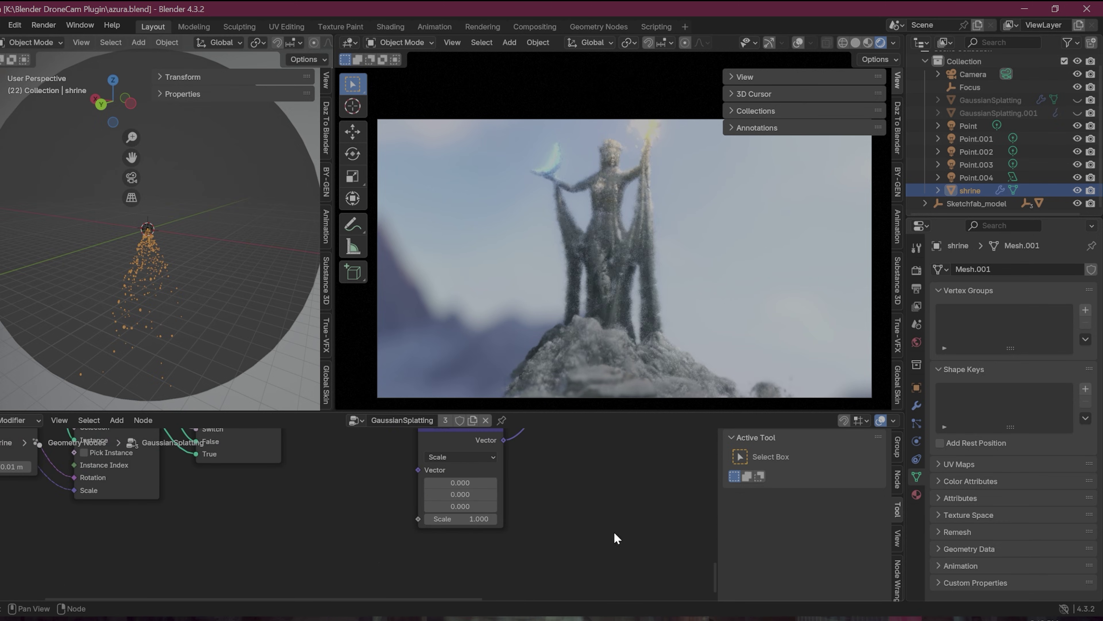
{"action": "scroll", "coordinate": [613, 530], "scroll_direction": "down", "scroll_amount": 1}
{"action": "key", "text": "shift+d"}
{"action": "left_click", "coordinate": [377, 512]}
{"action": "left_click", "coordinate": [374, 370]}
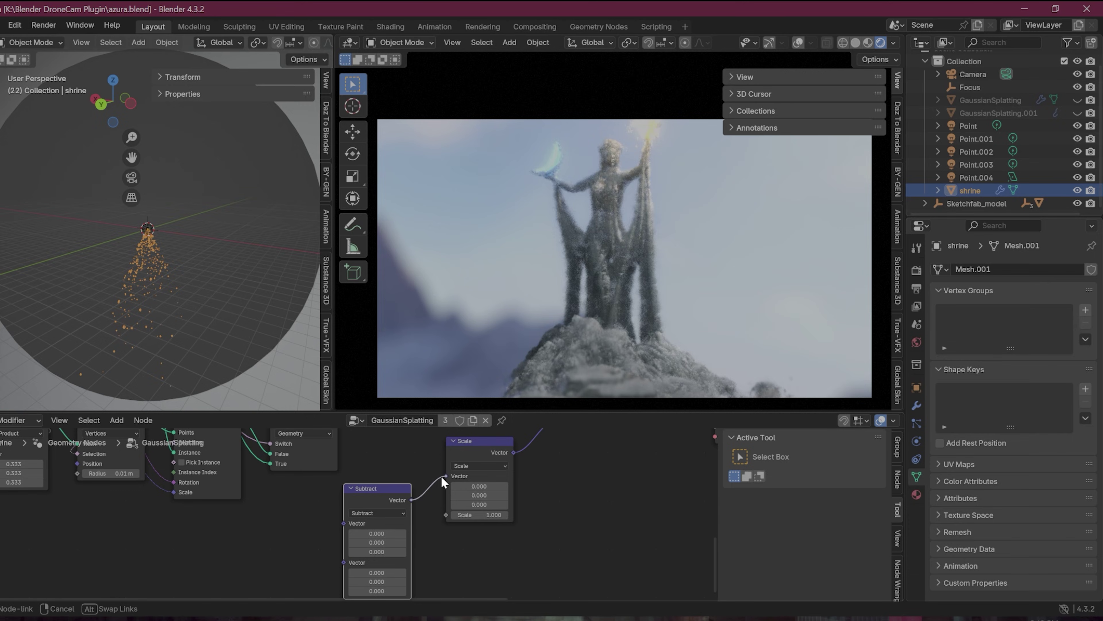
{"action": "left_click_drag", "start_coordinate": [440, 475], "coordinate": [446, 475]}
{"action": "scroll", "coordinate": [476, 543], "scroll_direction": "up", "scroll_amount": 1}
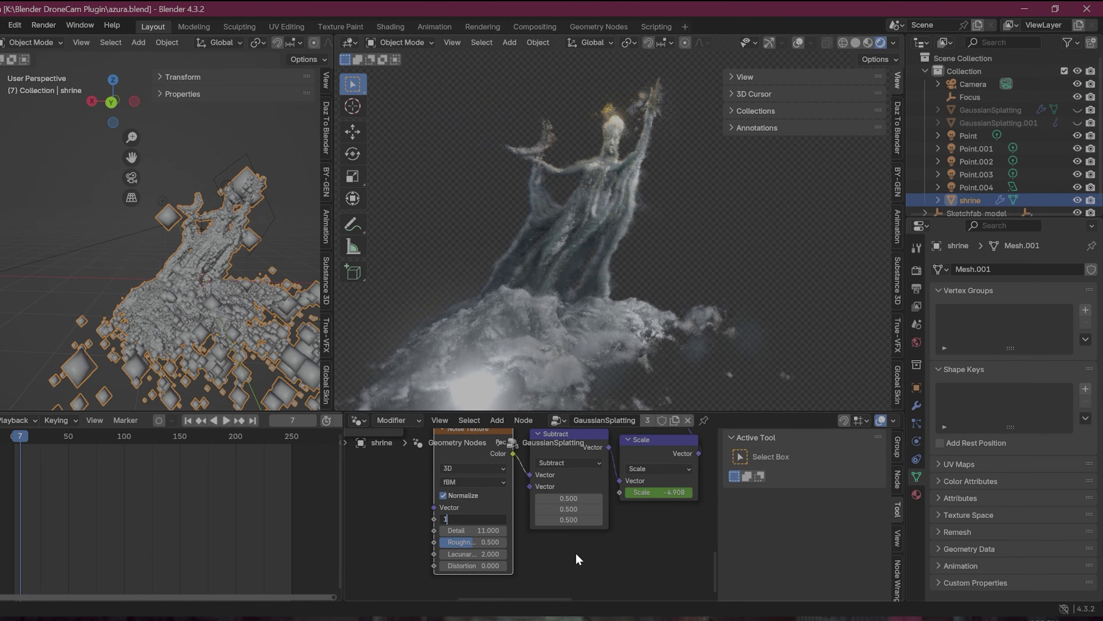
Set the Noise Texture's scale to 1 and scrub the timeline to preview the shrine's displacement animation.
{"action": "key", "text": "Return"}
{"action": "key", "text": "shift+Left"}
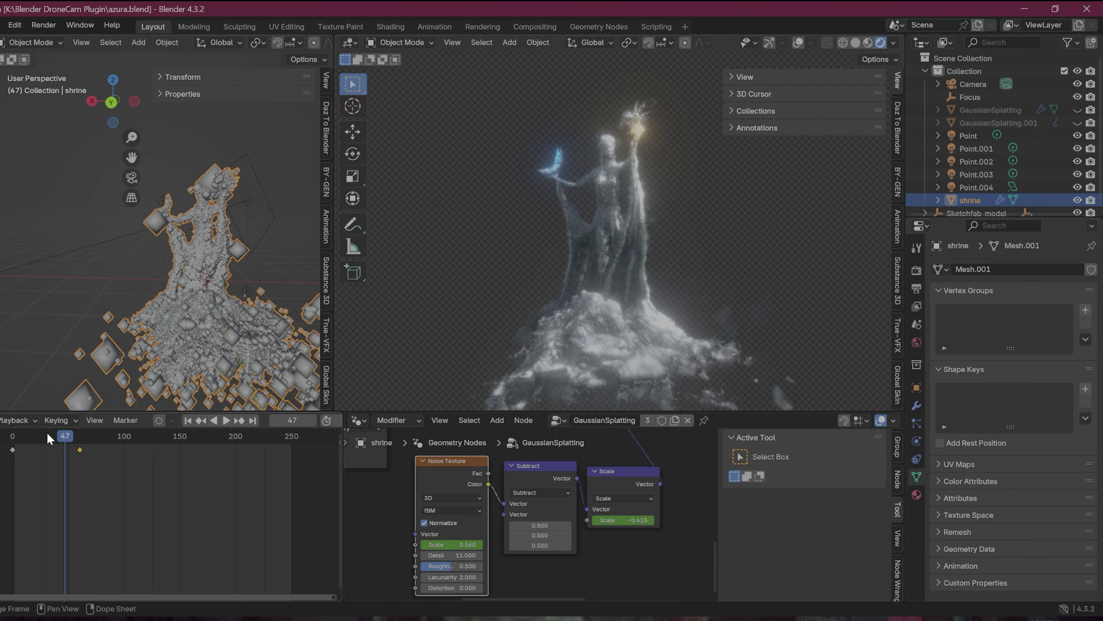
{"action": "left_click_drag", "start_coordinate": [54, 437], "coordinate": [68, 437]}
{"action": "middle_click_drag", "start_coordinate": [651, 226], "coordinate": [663, 220]}
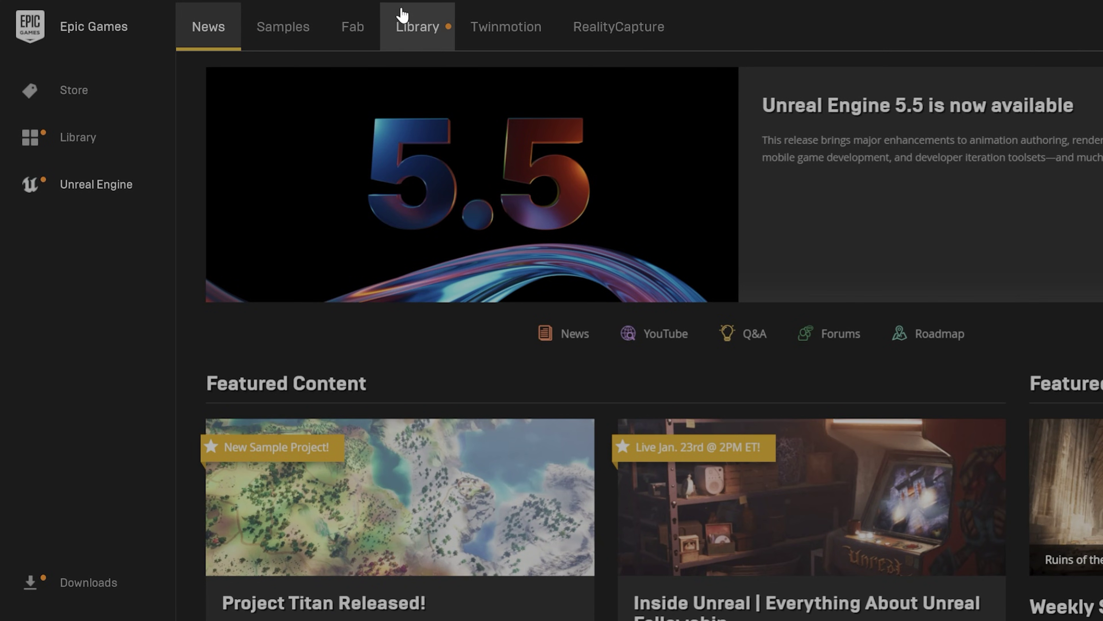
Look through the Epic Games Launcher, go to the Fab store and open the Luma AI plugin listing.
{"action": "scroll", "coordinate": [621, 526], "scroll_direction": "down", "scroll_amount": 8}
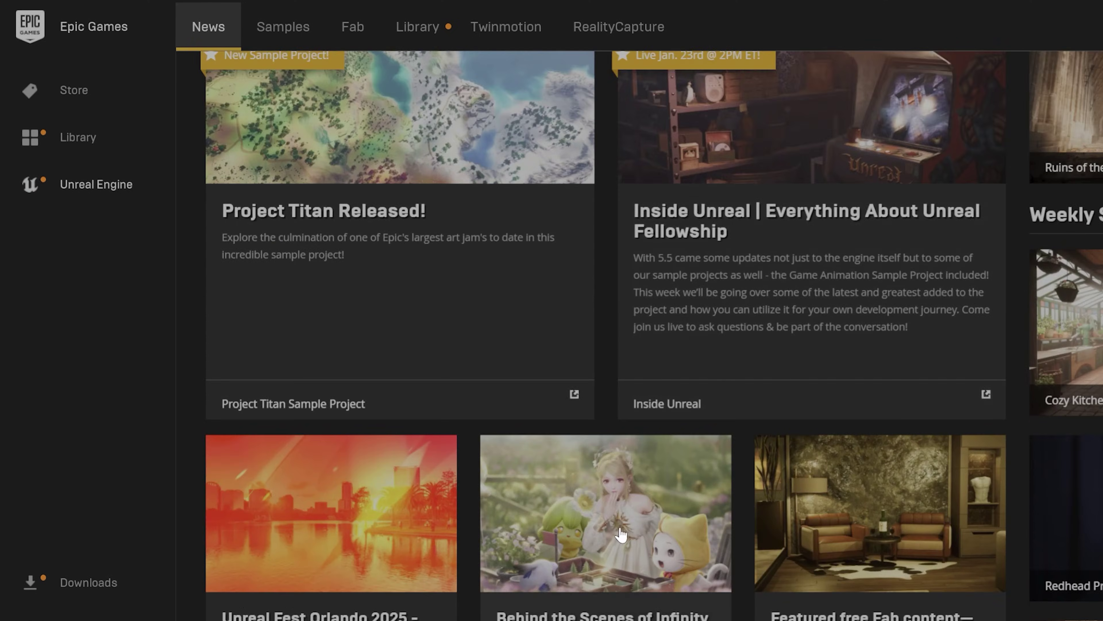
{"action": "scroll", "coordinate": [850, 530], "scroll_direction": "down", "scroll_amount": 8}
{"action": "scroll", "coordinate": [861, 554], "scroll_direction": "up", "scroll_amount": 16}
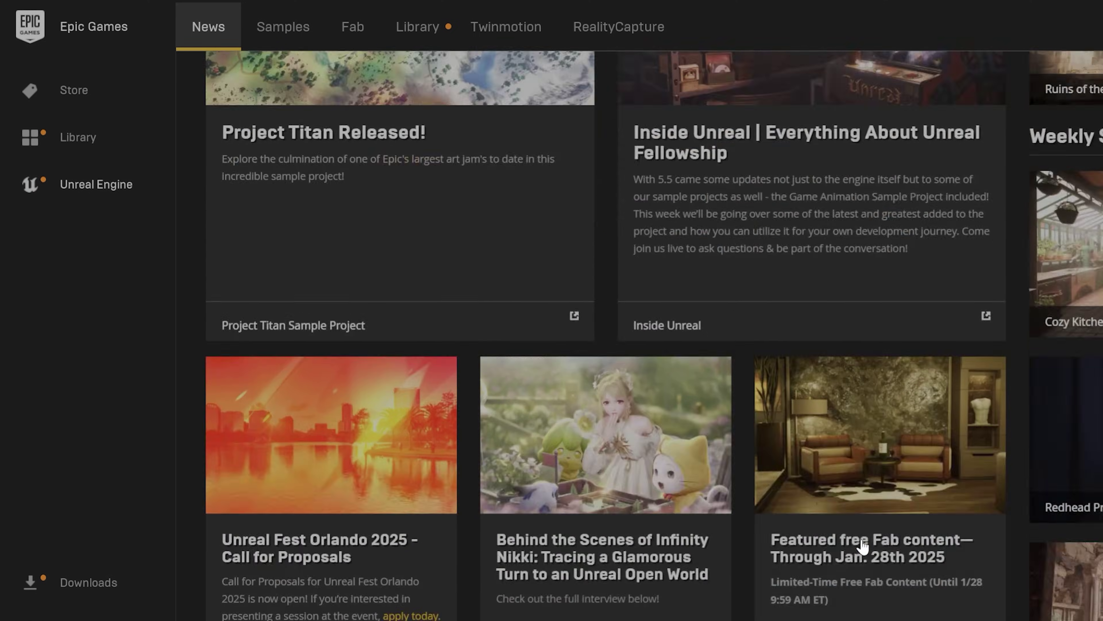
{"action": "left_click", "coordinate": [396, 46]}
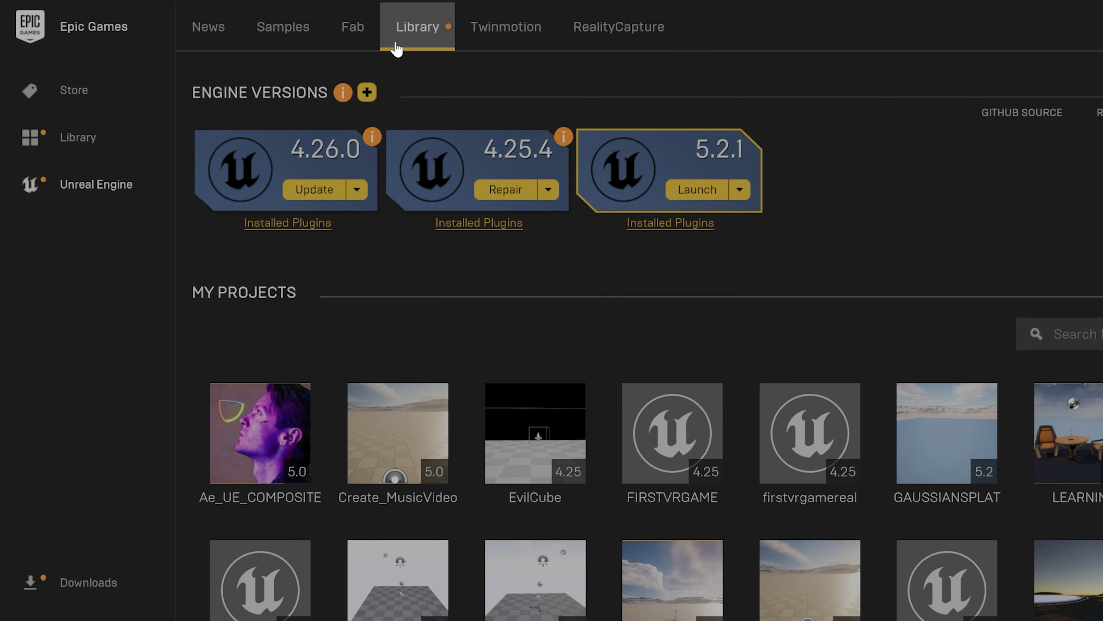
{"action": "left_click", "coordinate": [346, 50]}
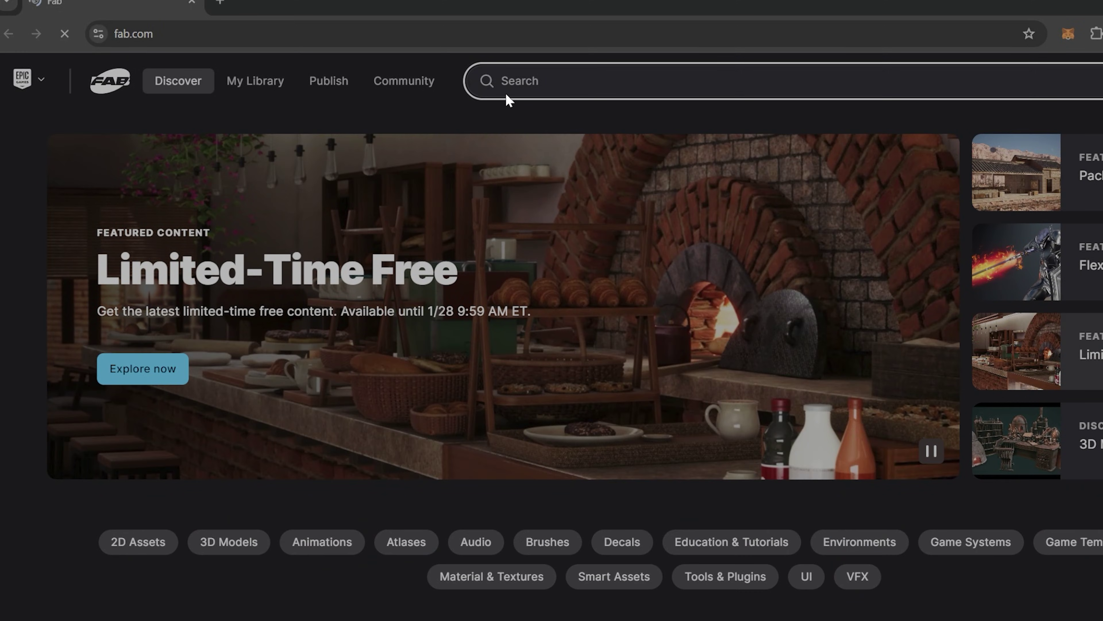
{"action": "type", "text": "I"}
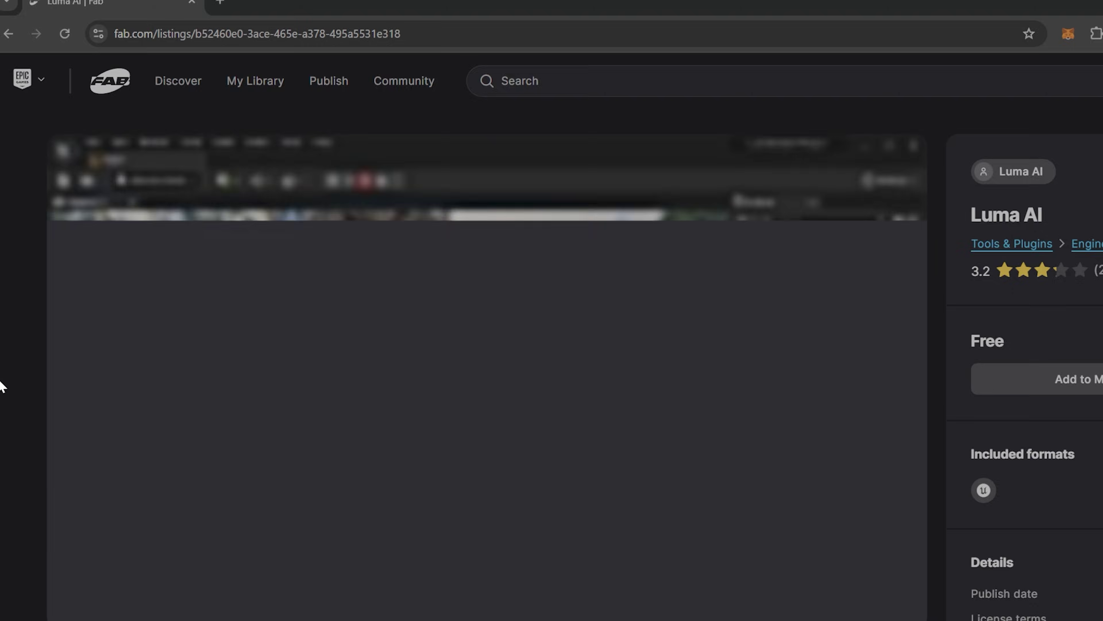
Start installing the Luma AI plugin from the launcher's Fab Library for engine version 5.2.
{"action": "scroll", "coordinate": [48, 383], "scroll_direction": "down", "scroll_amount": 3}
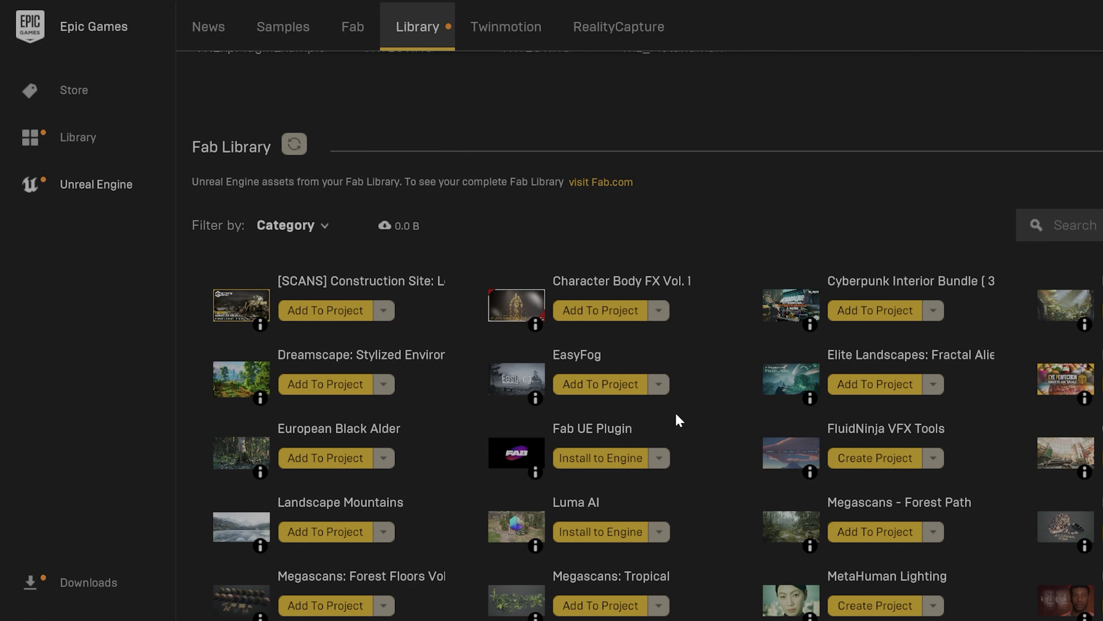
{"action": "left_click", "coordinate": [630, 538]}
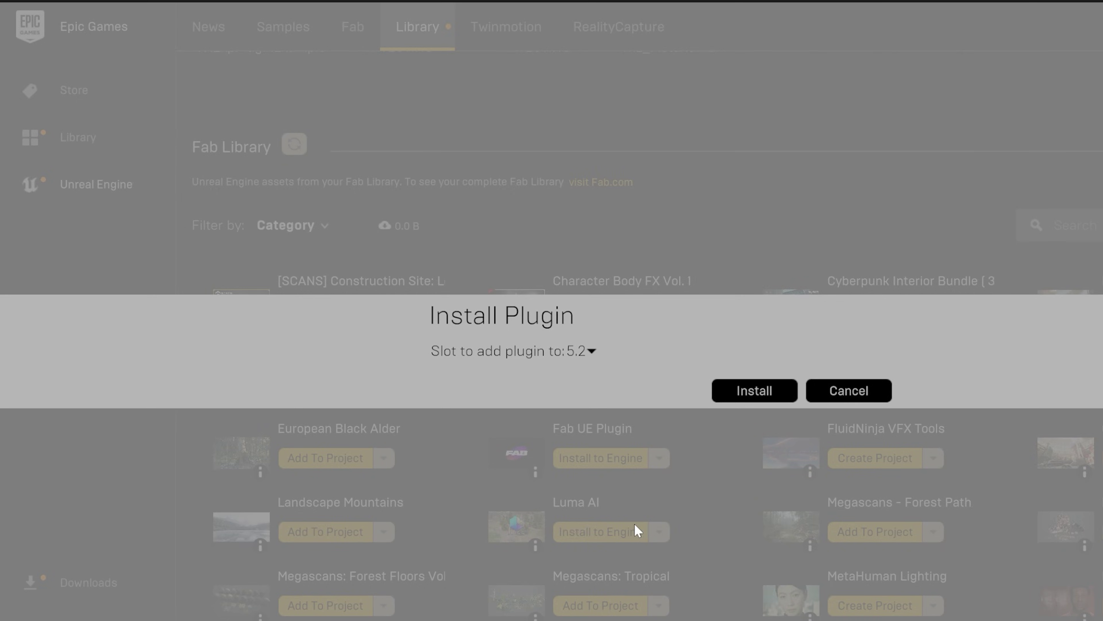
{"action": "left_click", "coordinate": [592, 351]}
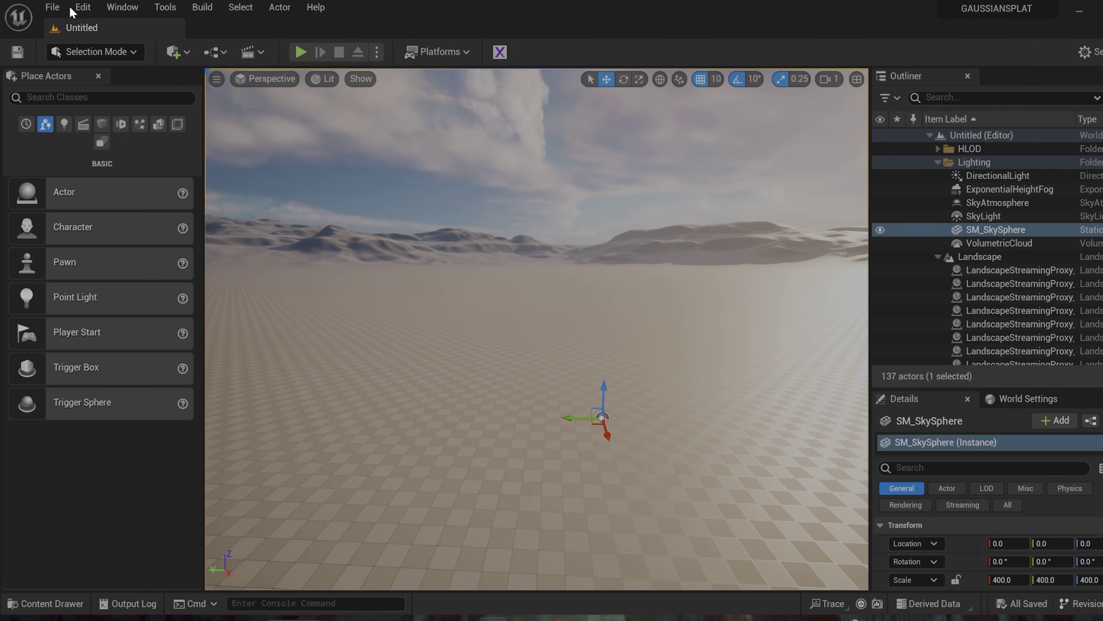
Switch to the GAUSSIANSPLAT project in Unreal Editor and search its plugins for luma.
{"action": "left_click", "coordinate": [73, 9]}
{"action": "left_click", "coordinate": [113, 219]}
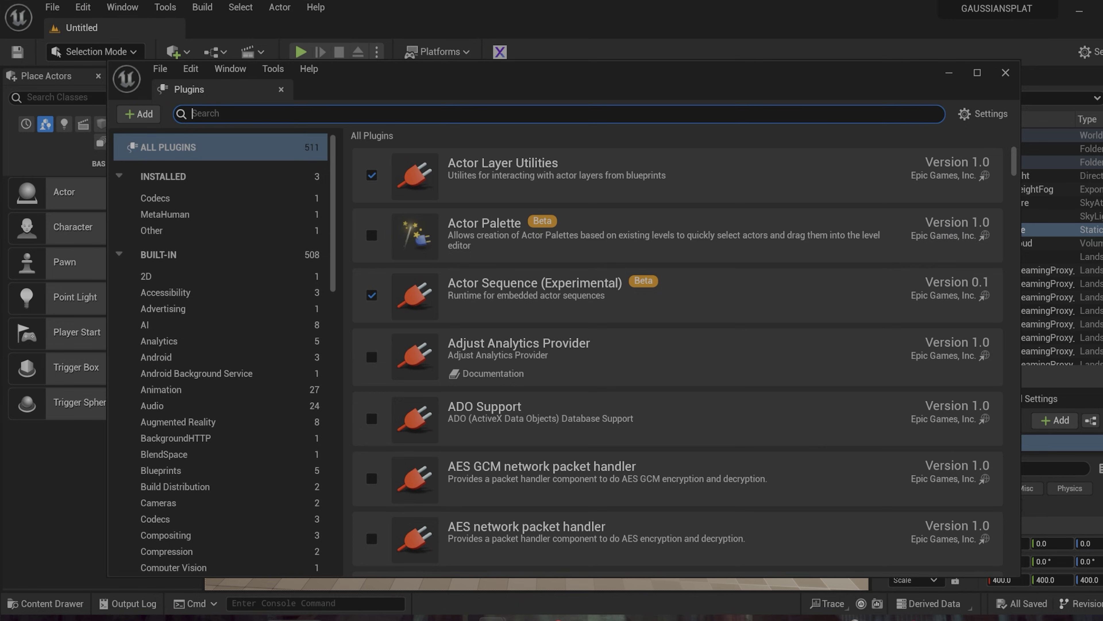
{"action": "type", "text": "luma"}
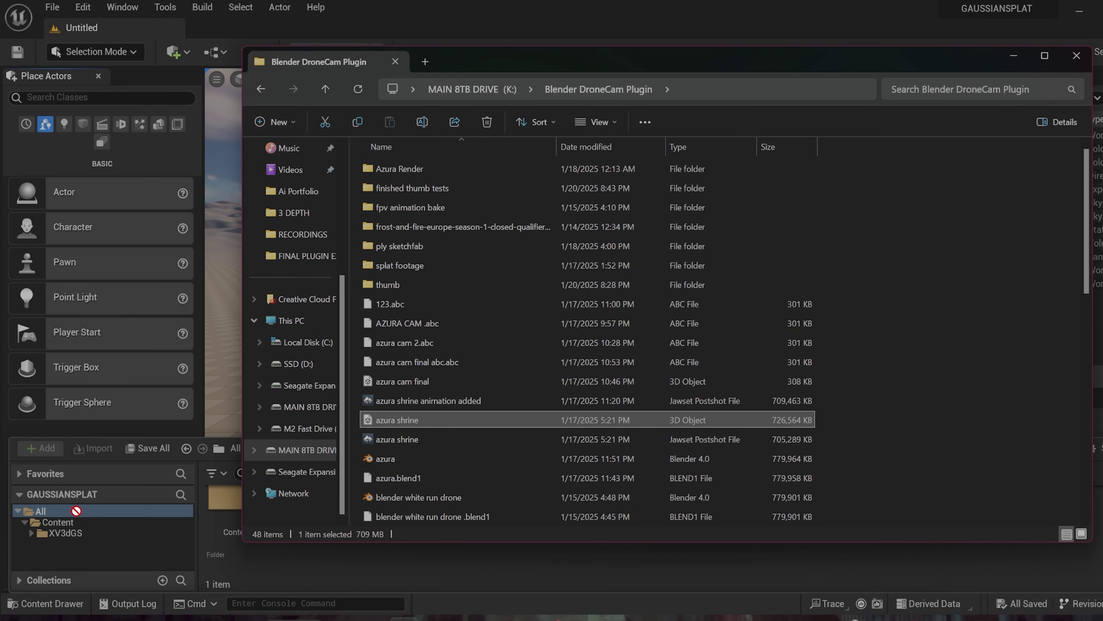
Import the azura shrine 3D object file into the project content and place the azura_shrine_AF_Baked blueprint in the level.
{"action": "left_click", "coordinate": [99, 553]}
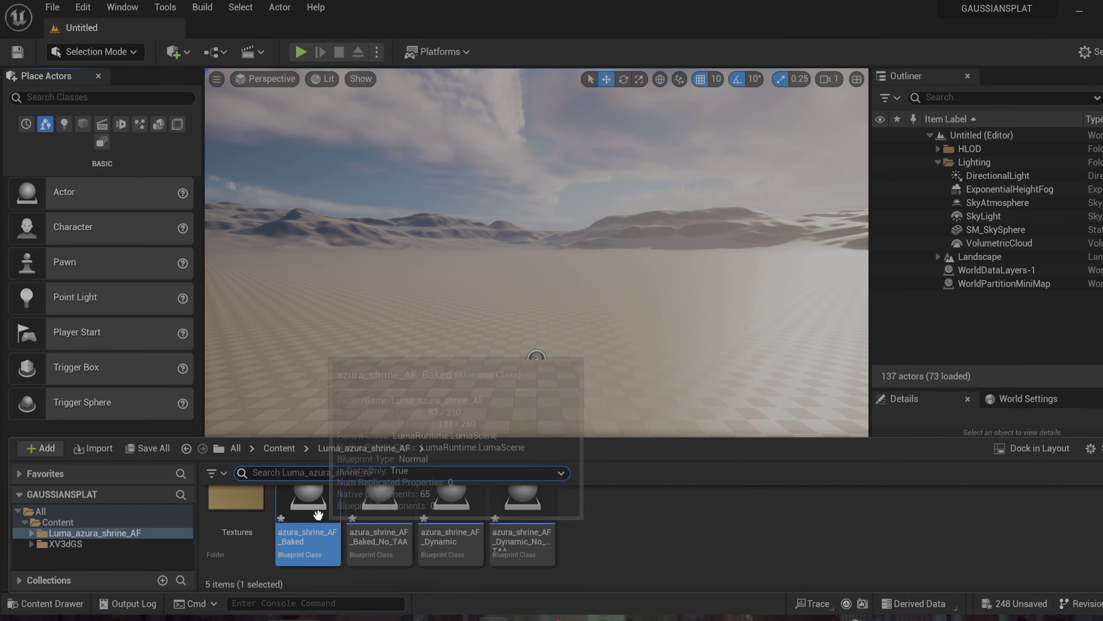
{"action": "double_click", "coordinate": [308, 504]}
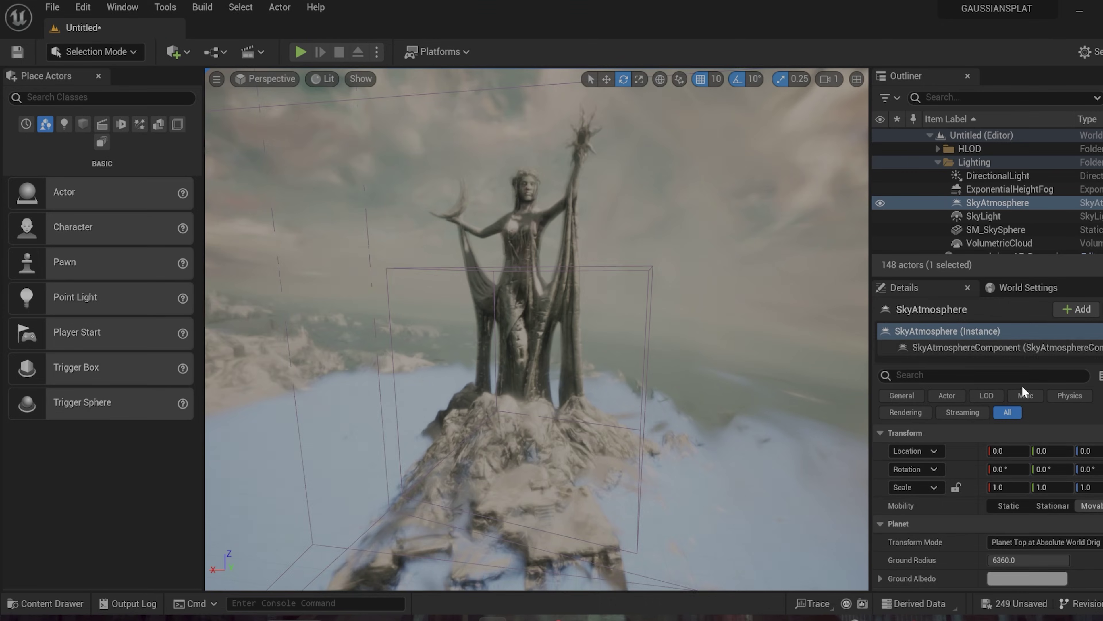
Select the SkyLight and examine its lighting settings and the shrine's look in the viewport.
{"action": "left_click", "coordinate": [879, 218]}
{"action": "scroll", "coordinate": [986, 500], "scroll_direction": "down", "scroll_amount": 5}
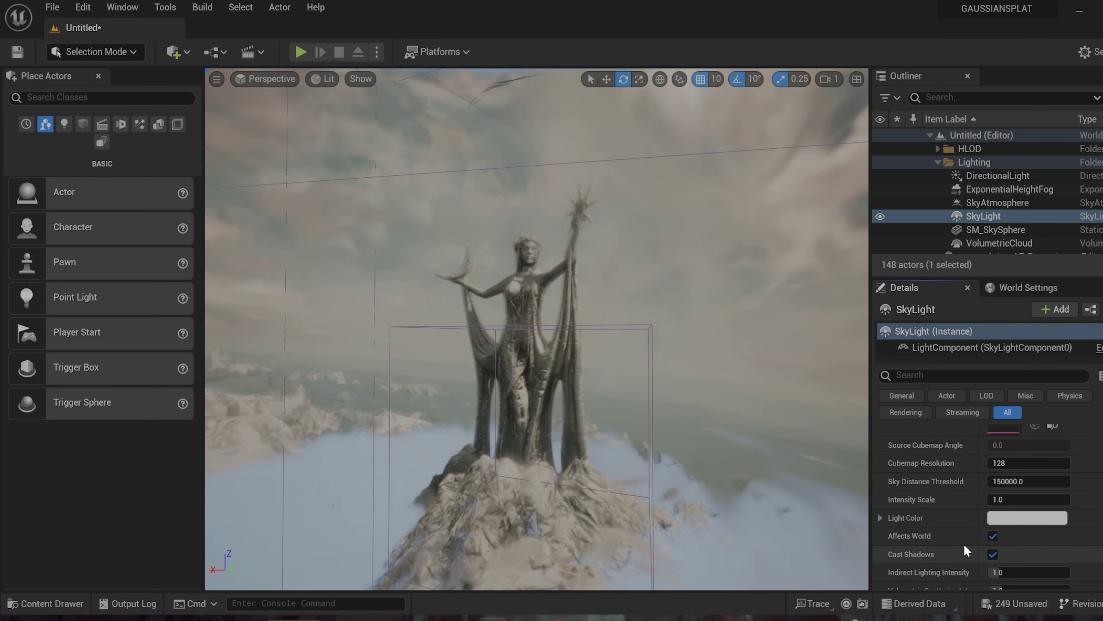
{"action": "right_click_drag", "start_coordinate": [536, 331], "coordinate": [552, 313]}
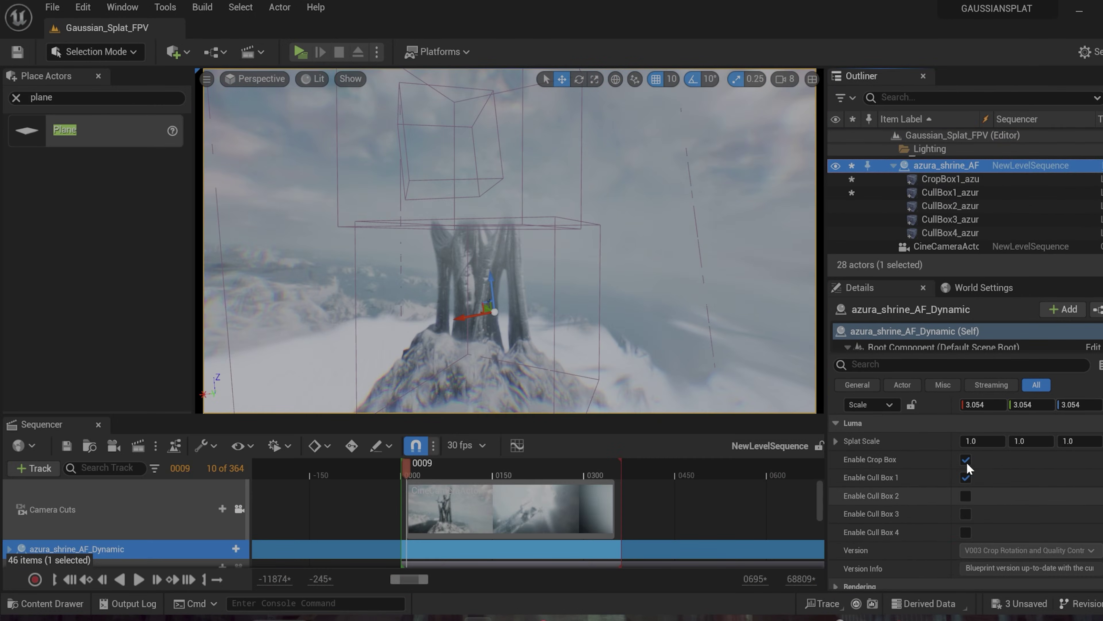
Select the CullBox1 volume of azura_shrine_AF_Dynamic and move it down over the statue.
{"action": "left_click", "coordinate": [965, 462]}
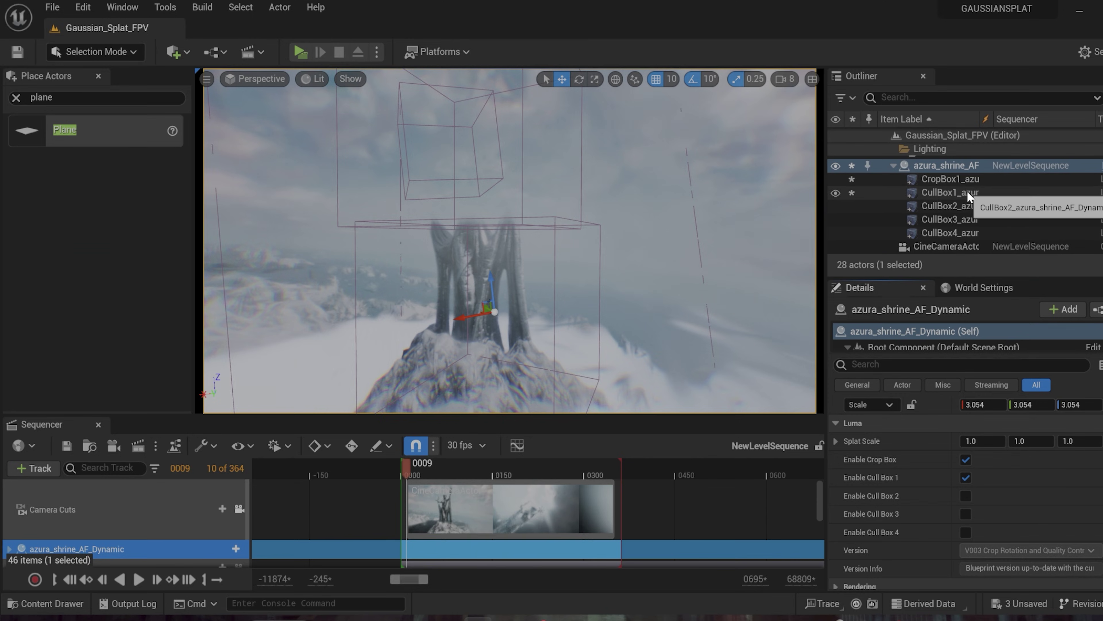
{"action": "left_click", "coordinate": [361, 355]}
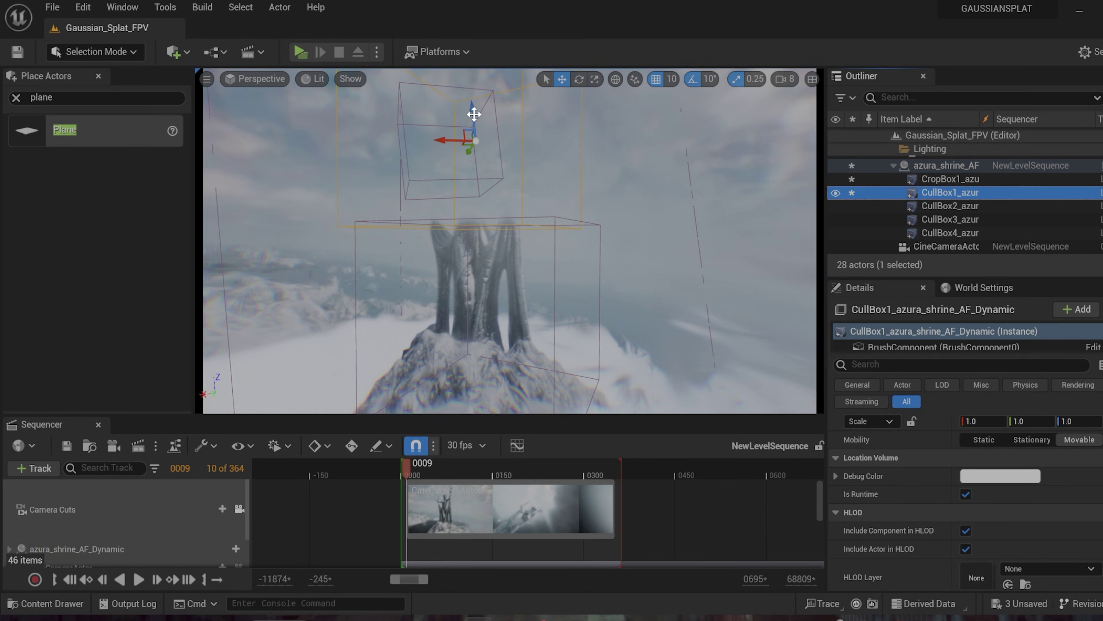
{"action": "left_click_drag", "start_coordinate": [473, 118], "coordinate": [492, 196]}
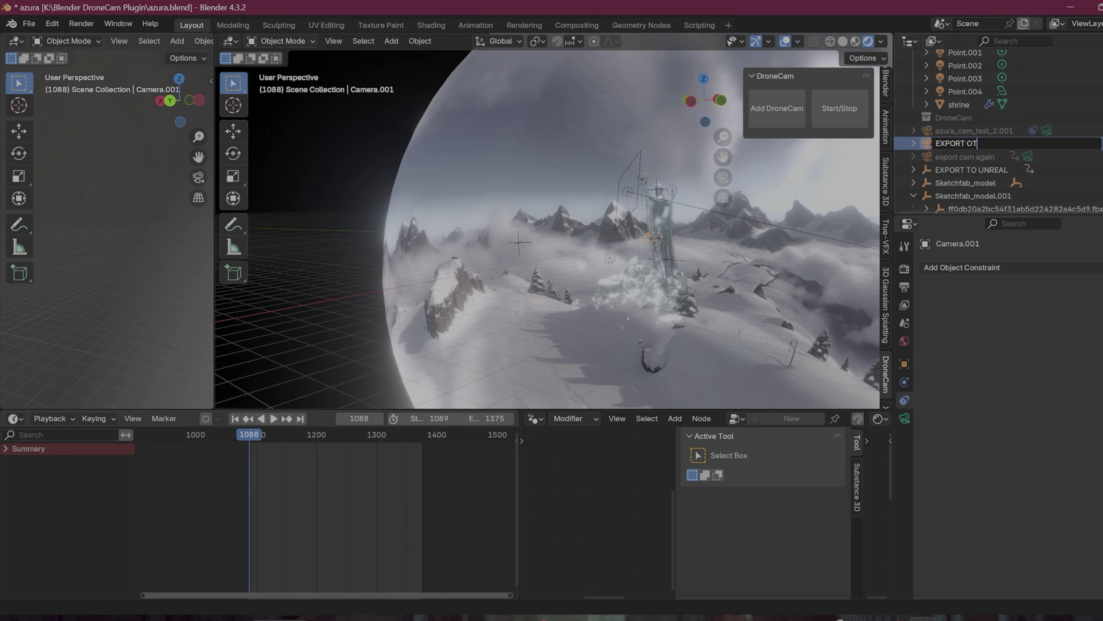
In Blender, rename the Camera.001 object as EXPORT TO UNREAL CAM.
{"action": "type", "text": "AL"}
{"action": "key", "text": "Return"}
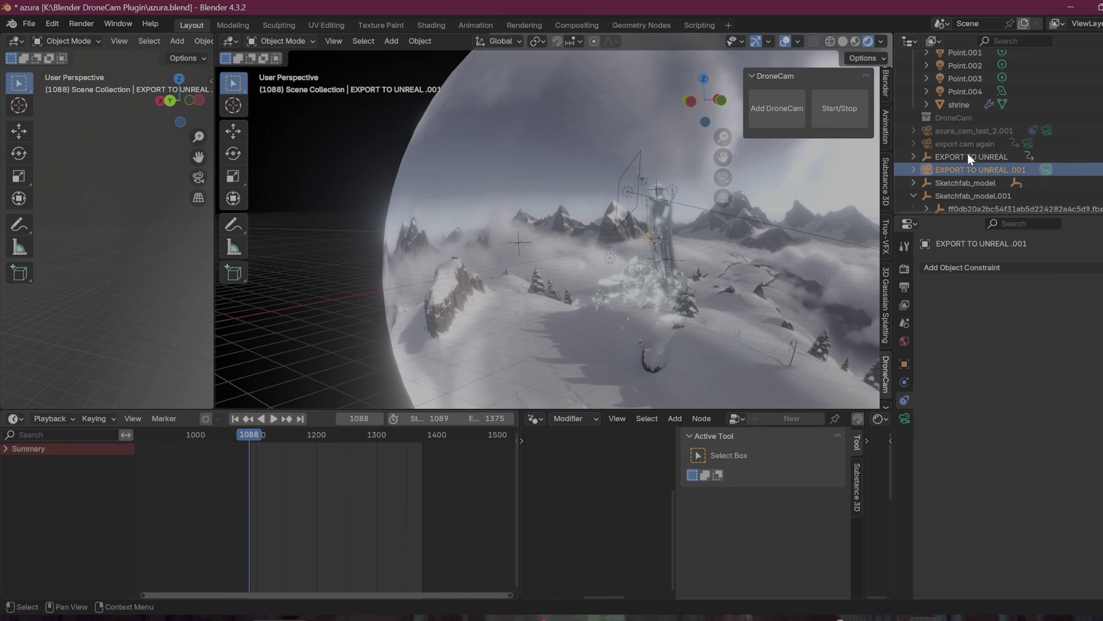
{"action": "double_click", "coordinate": [988, 171]}
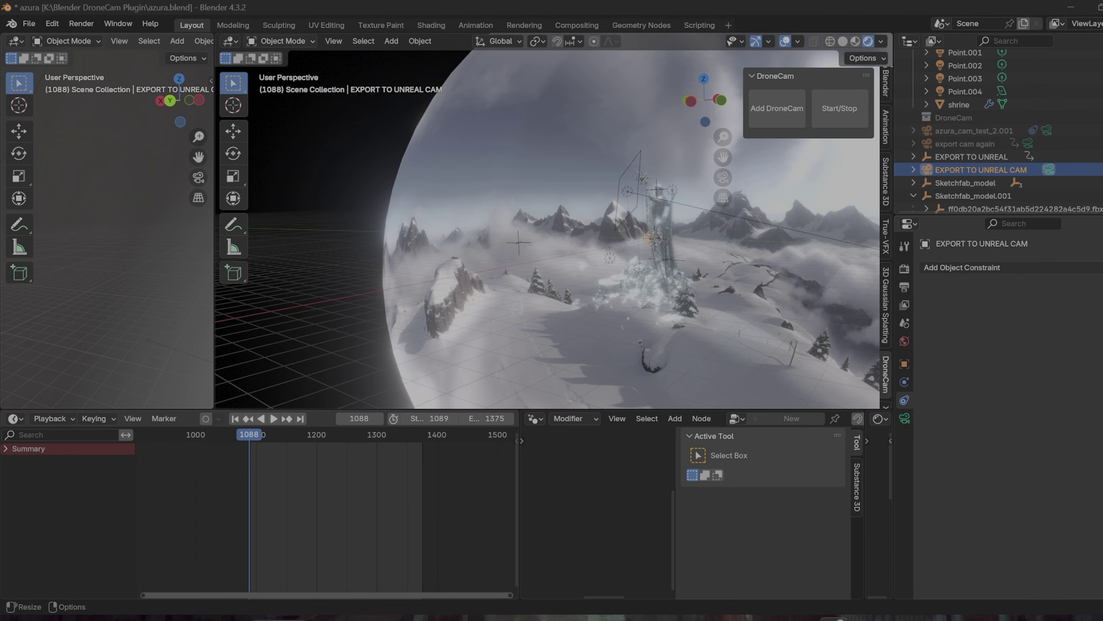
Add Copy Location and Copy Rotation constraints to EXPORT TO UNREAL CAM, targeting the EXPORT TO UNREAL object.
{"action": "left_click", "coordinate": [1016, 269]}
{"action": "left_click", "coordinate": [954, 304]}
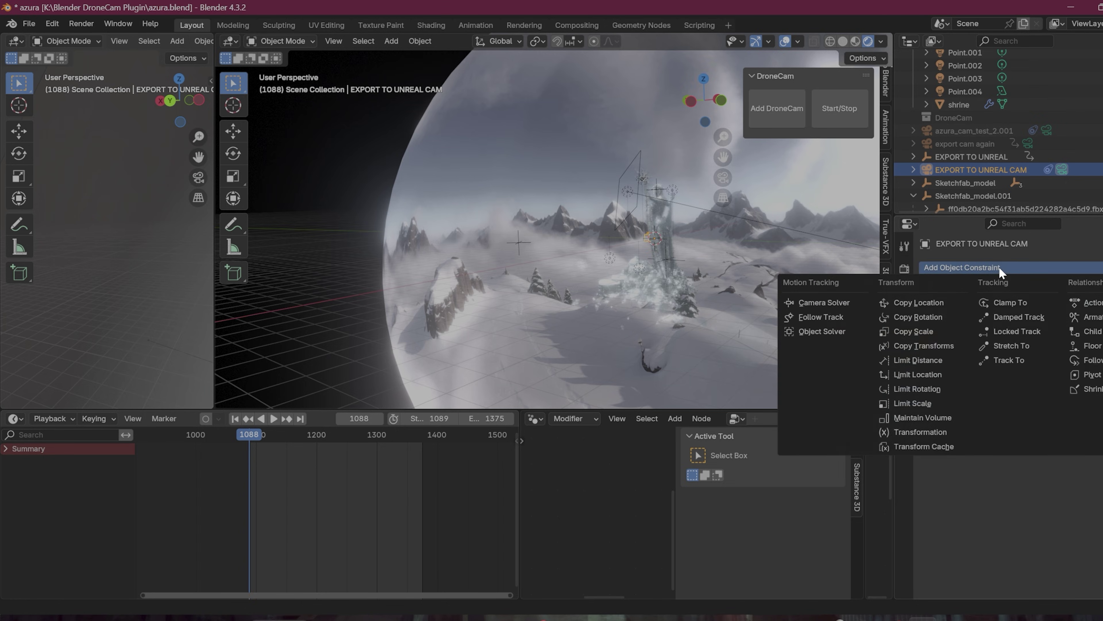
{"action": "left_click", "coordinate": [948, 316]}
{"action": "left_click", "coordinate": [990, 152]}
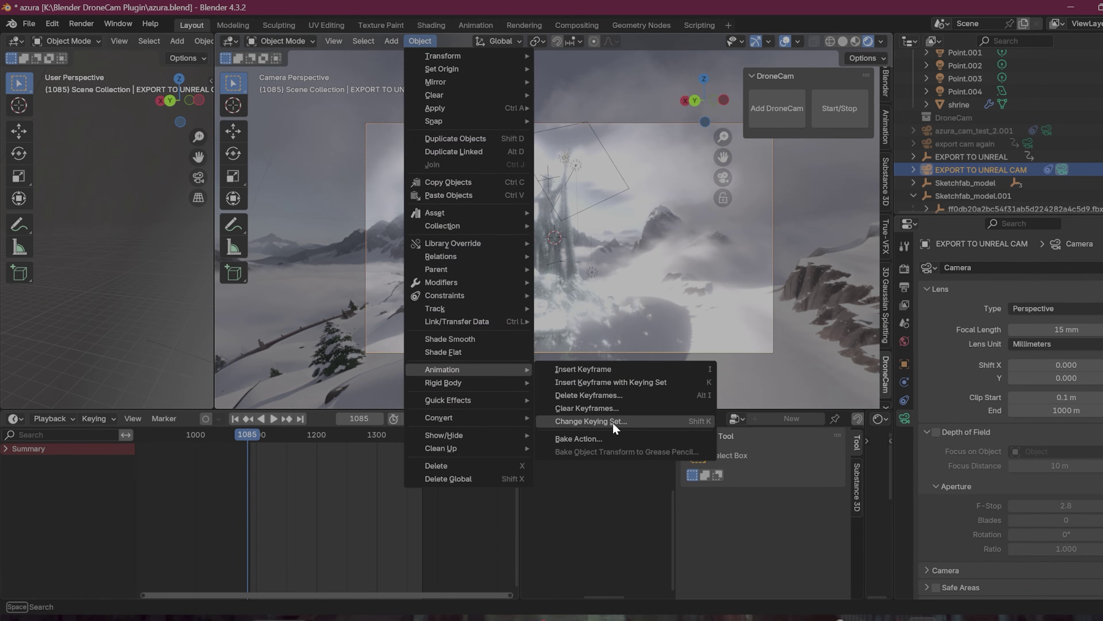
Bake EXPORT TO UNREAL CAM's action over frames 1089 to 1375 with Visual Keying and Clear Constraints, and export it as FBX.
{"action": "left_click", "coordinate": [615, 419]}
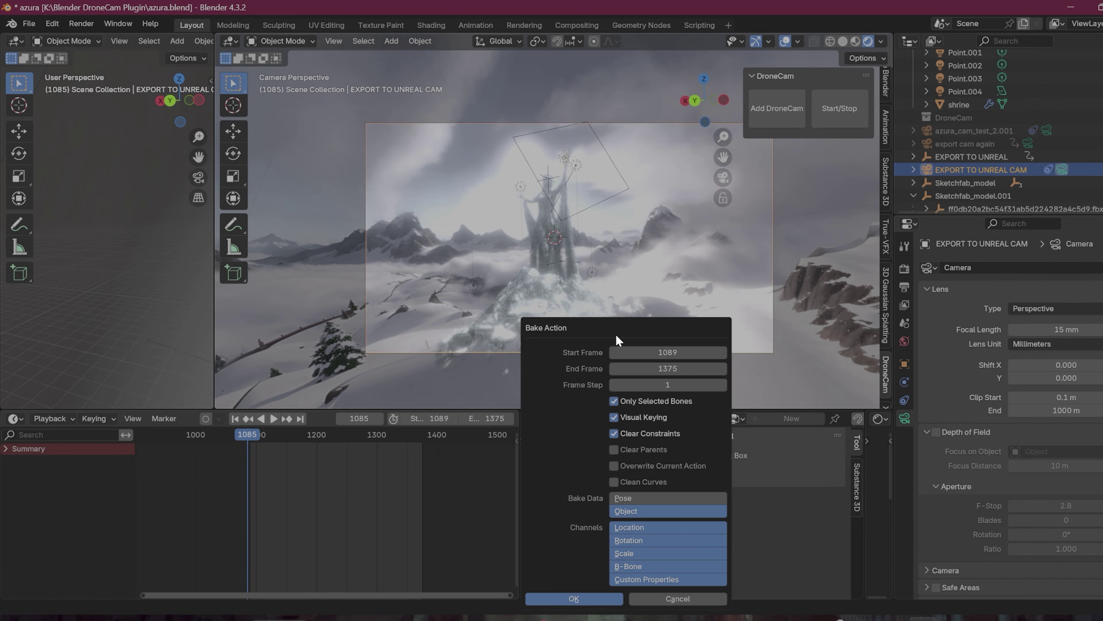
{"action": "left_click", "coordinate": [326, 401]}
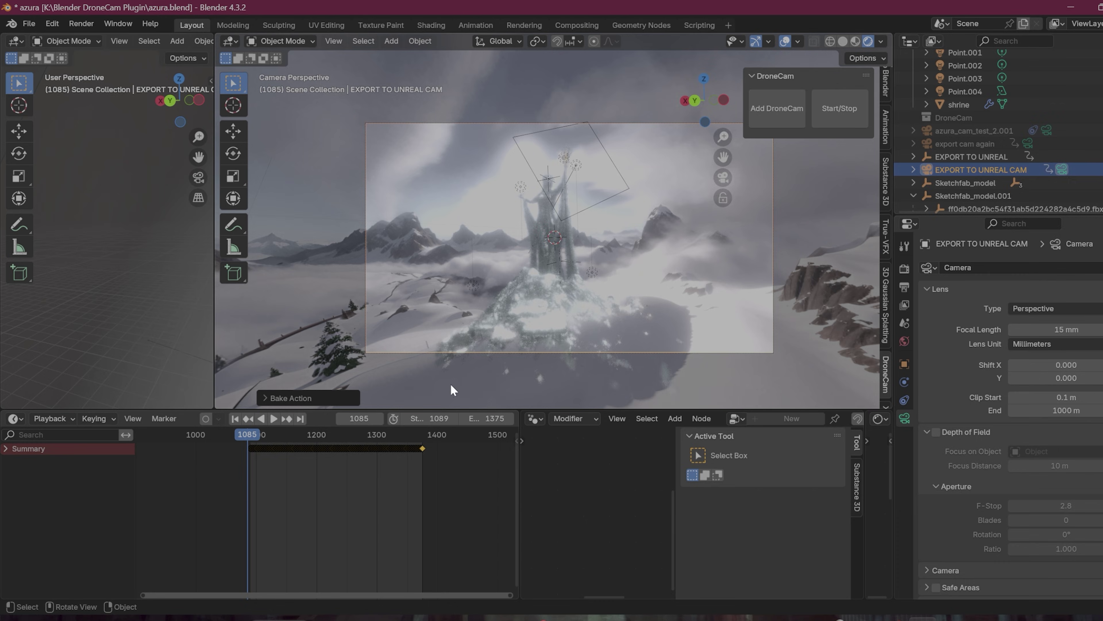
{"action": "left_click", "coordinate": [28, 24]}
{"action": "mouse_move", "coordinate": [79, 221]}
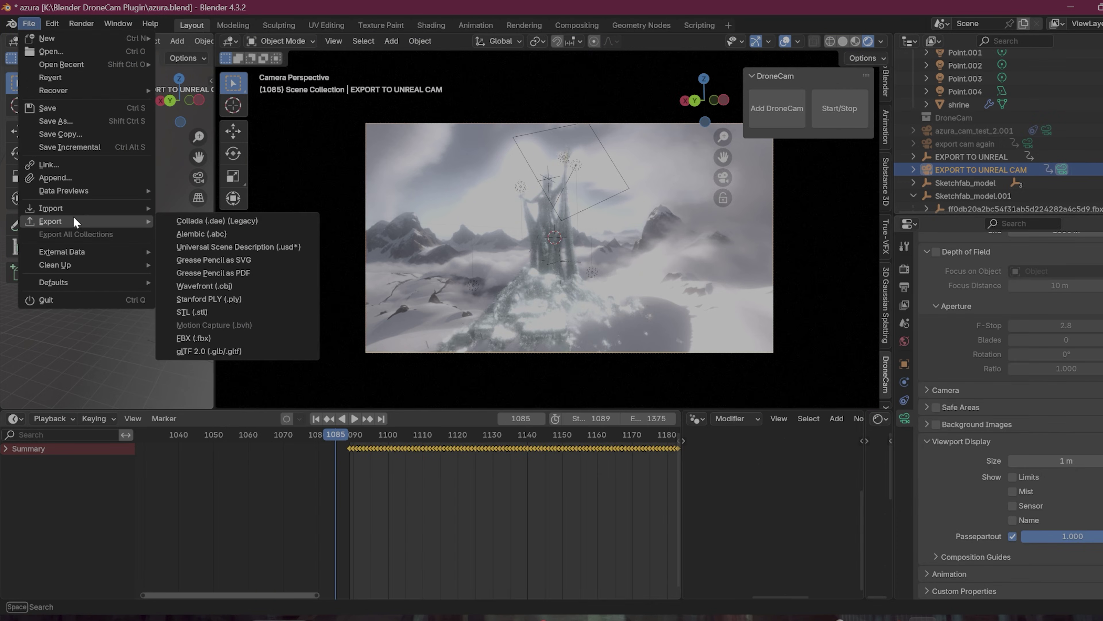
{"action": "left_click", "coordinate": [210, 339]}
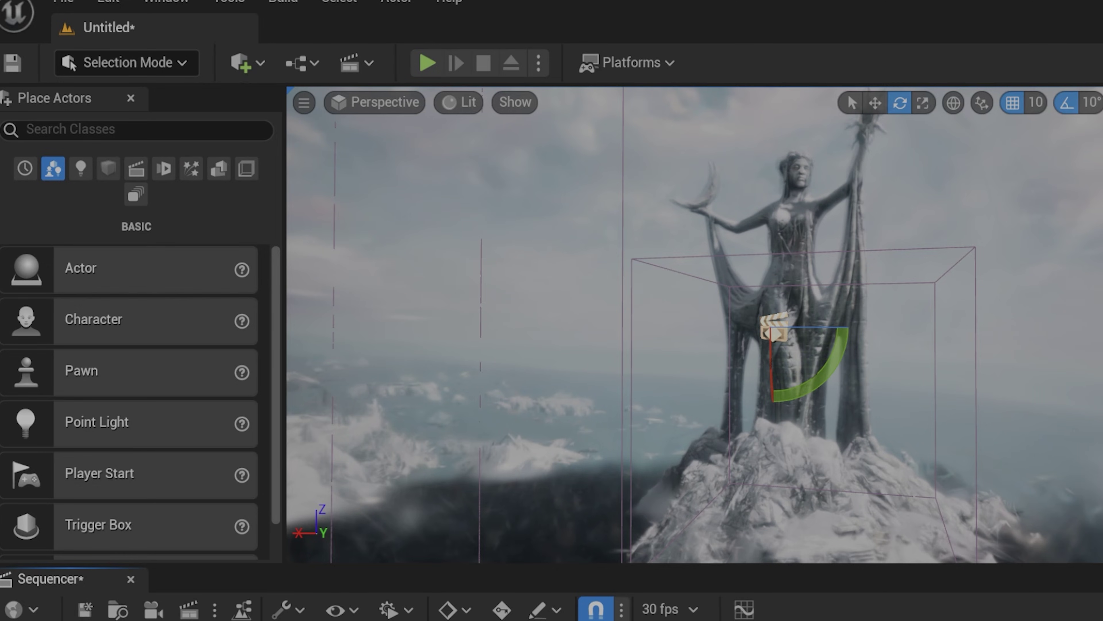
In Unreal Editor, create a level sequence and a Cine Camera Actor, and add the camera to the sequence.
{"action": "left_click", "coordinate": [259, 64]}
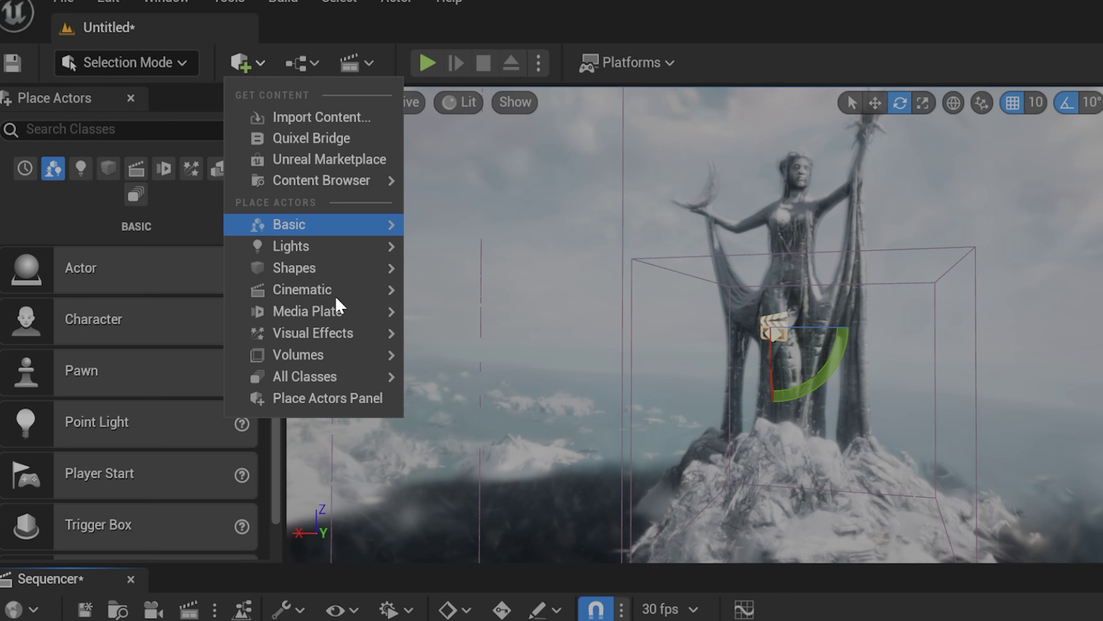
{"action": "mouse_move", "coordinate": [334, 296]}
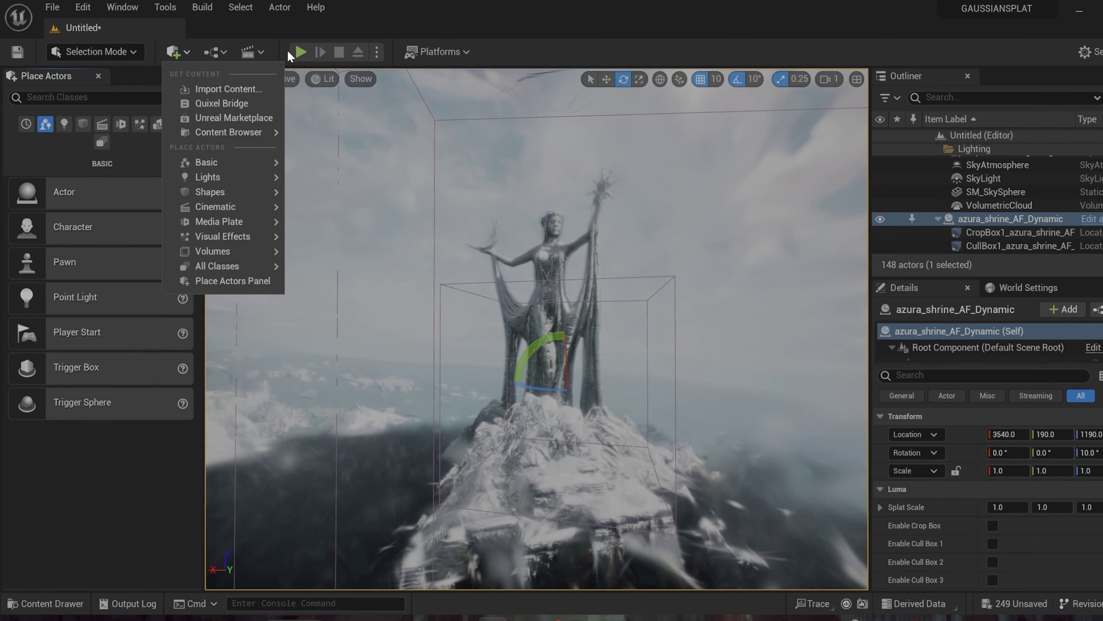
{"action": "left_click", "coordinate": [356, 62]}
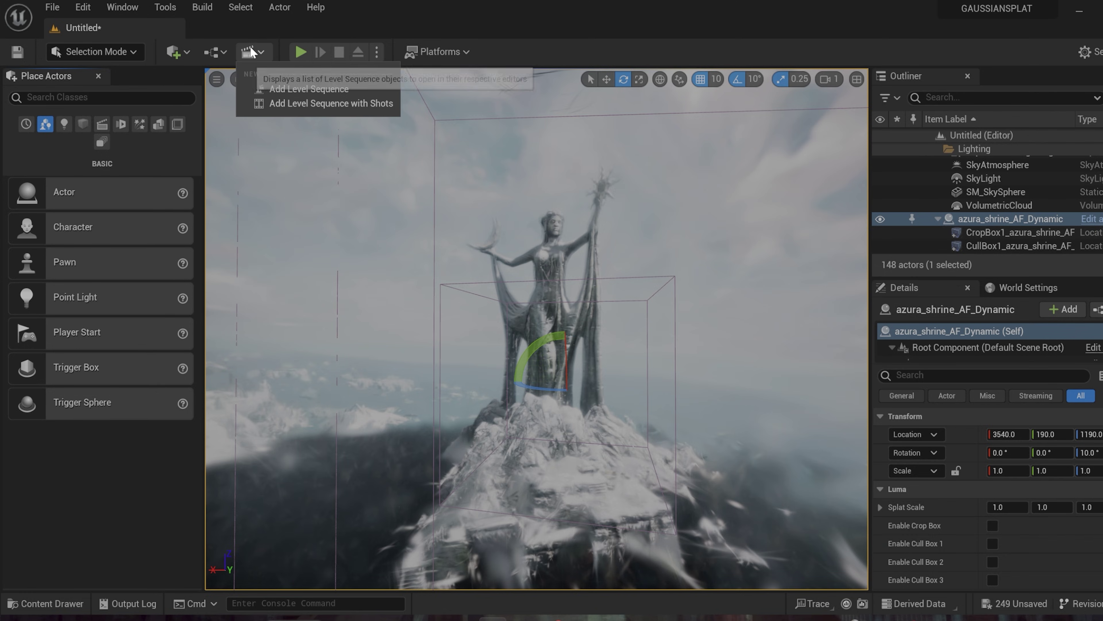
{"action": "left_click", "coordinate": [318, 92]}
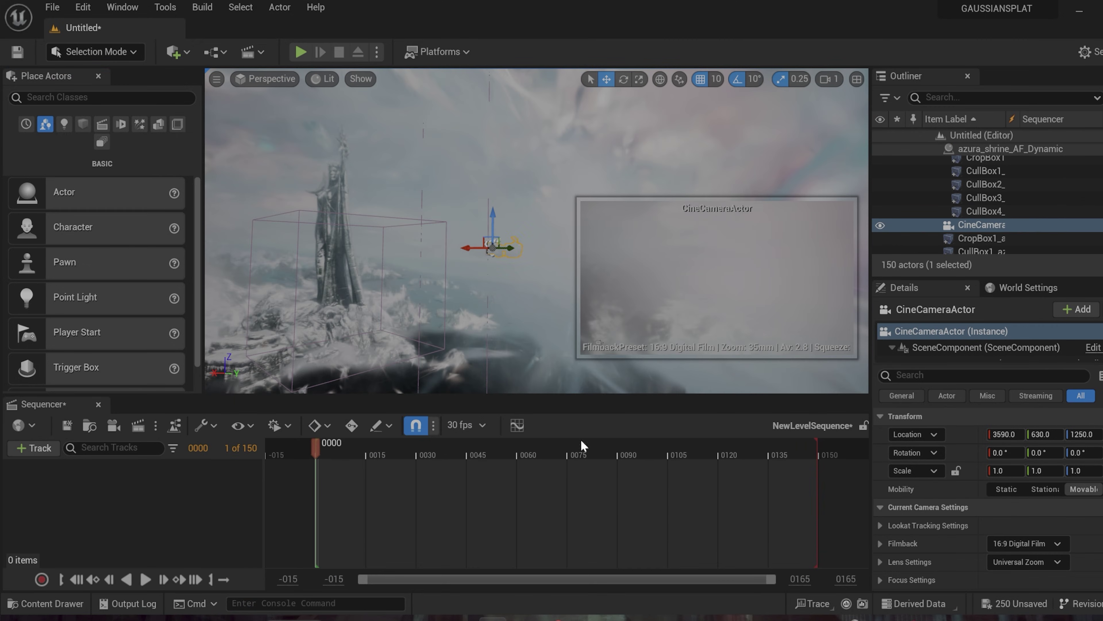
{"action": "left_click_drag", "start_coordinate": [956, 225], "coordinate": [126, 489]}
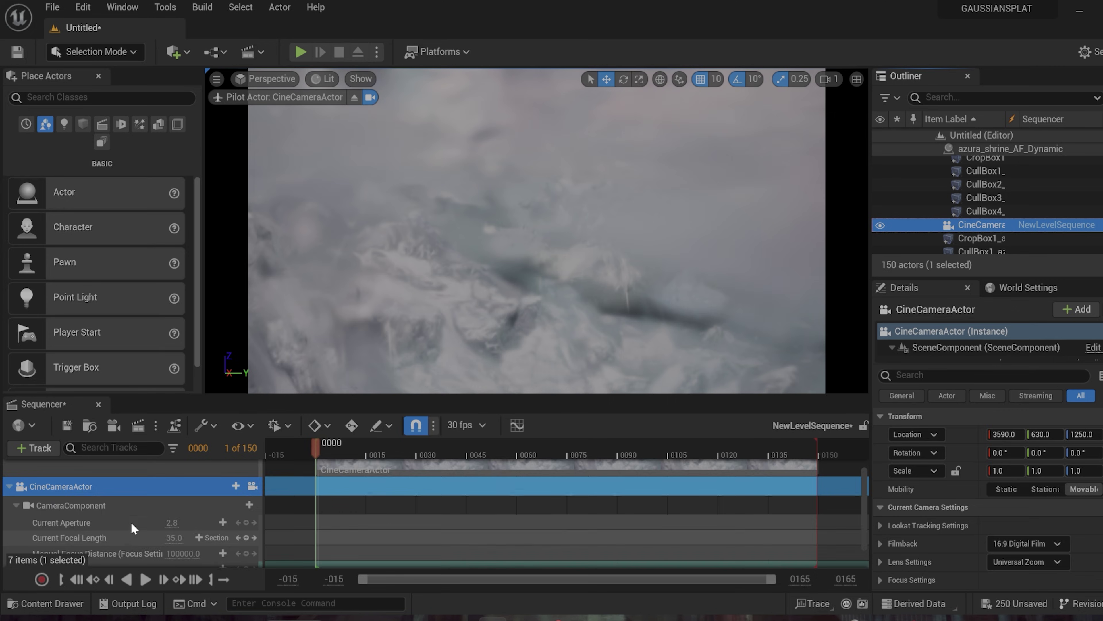
Import the azura cam final FBX from the Blender DroneCam Plugin folder onto the CineCameraActor track.
{"action": "right_click", "coordinate": [84, 530]}
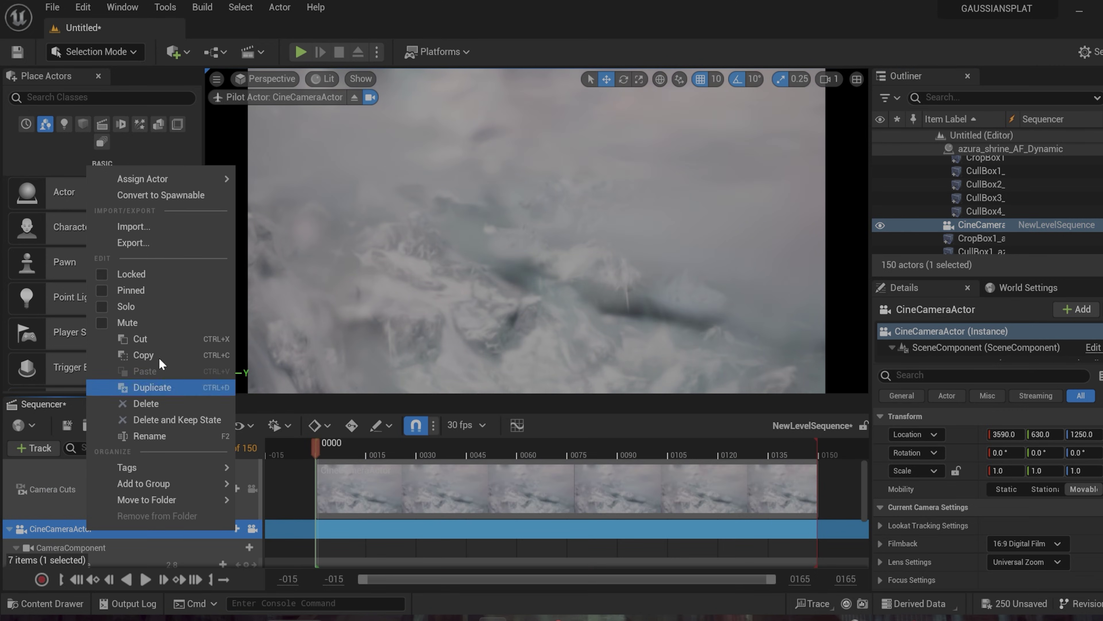
{"action": "left_click", "coordinate": [133, 226]}
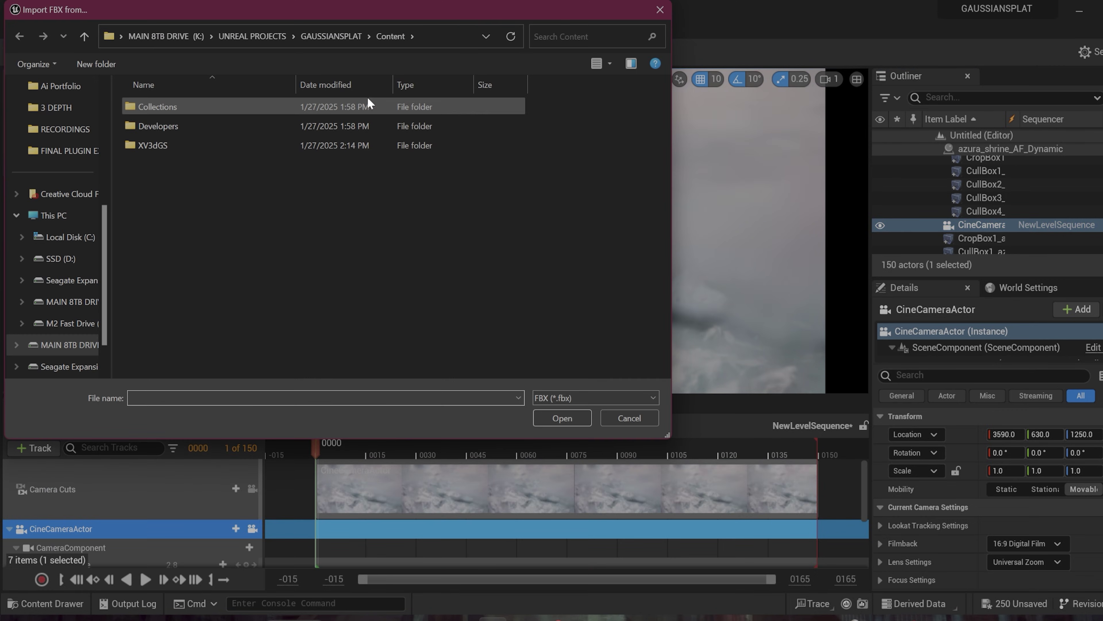
{"action": "left_click", "coordinate": [436, 43]}
{"action": "key", "text": "ctrl+v"}
{"action": "key", "text": "Return"}
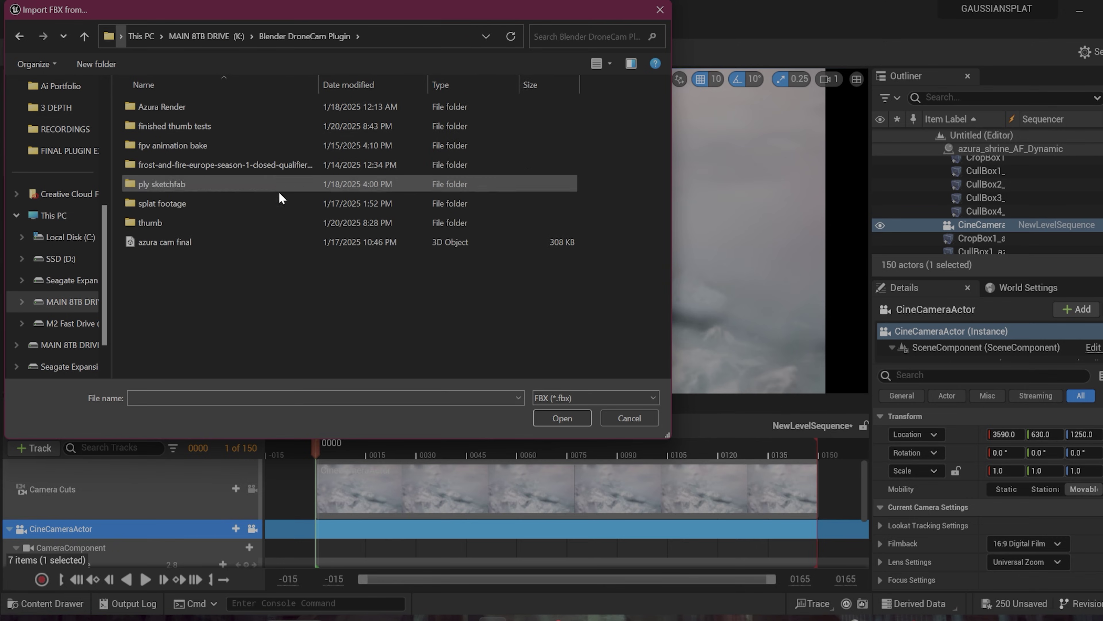
{"action": "left_click", "coordinate": [564, 418]}
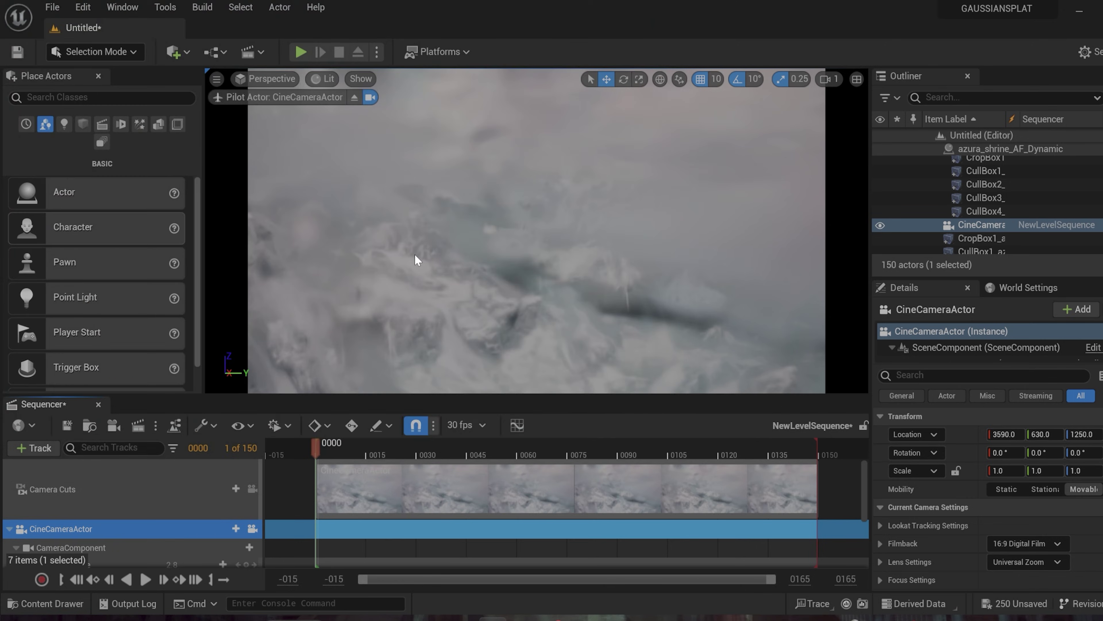
Select the CineCameraActor in the sequence and examine its imported flight path around the statue.
{"action": "left_click_drag", "start_coordinate": [596, 206], "coordinate": [518, 178]}
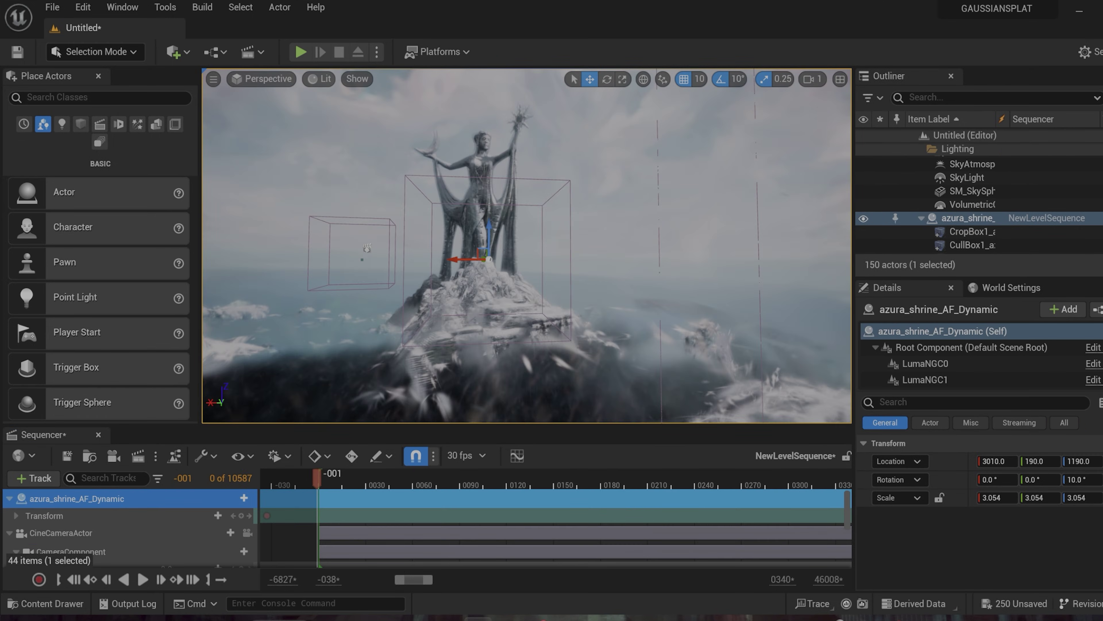
{"action": "left_click", "coordinate": [61, 533]}
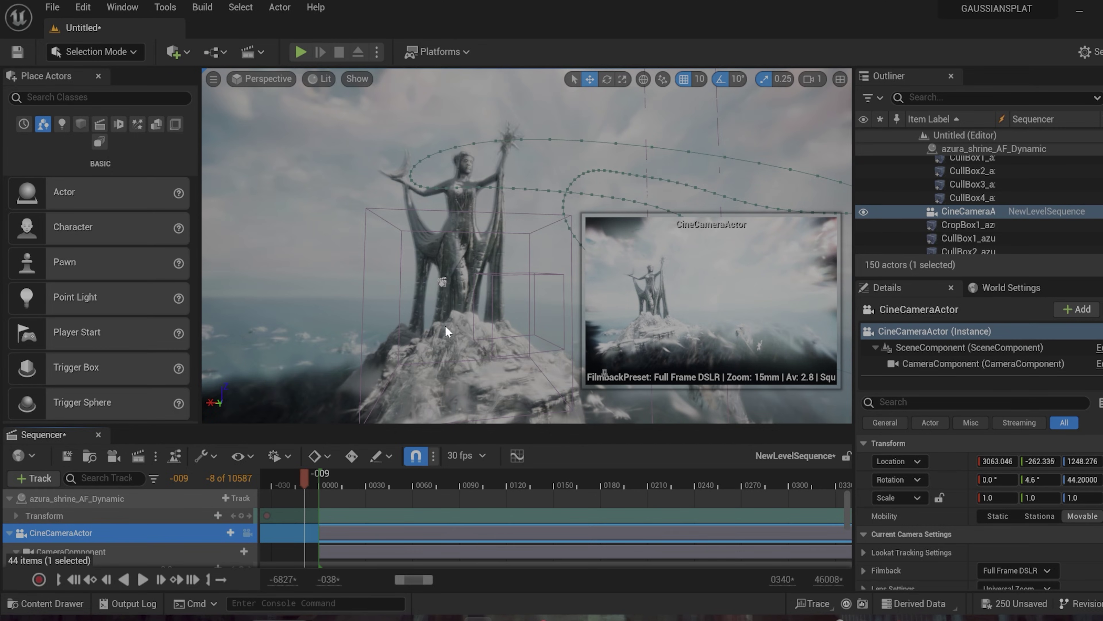
{"action": "right_click_drag", "start_coordinate": [447, 332], "coordinate": [323, 330]}
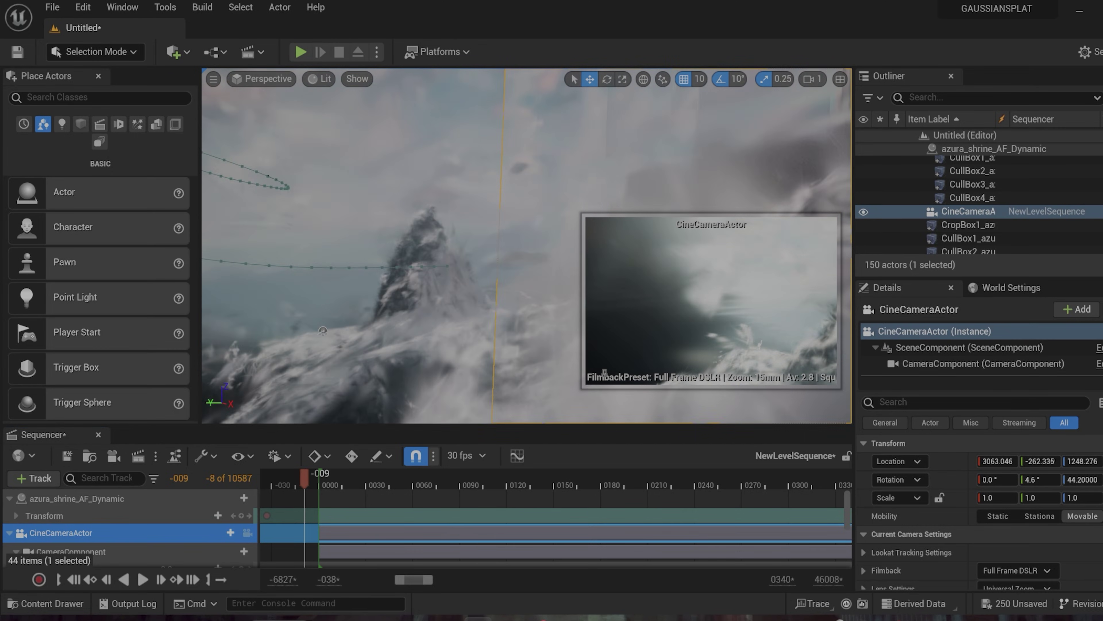
{"action": "key", "text": "f"}
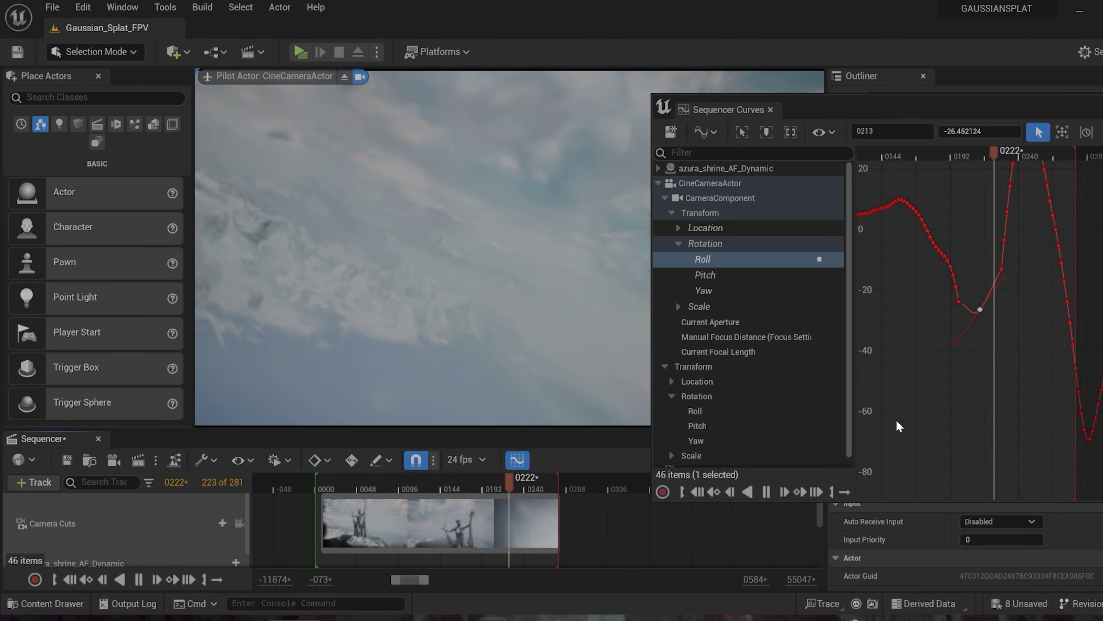
Scrub the sequence to frame 207 and play back the camera motion to check the Roll rotation.
{"action": "left_click_drag", "start_coordinate": [1017, 155], "coordinate": [986, 170]}
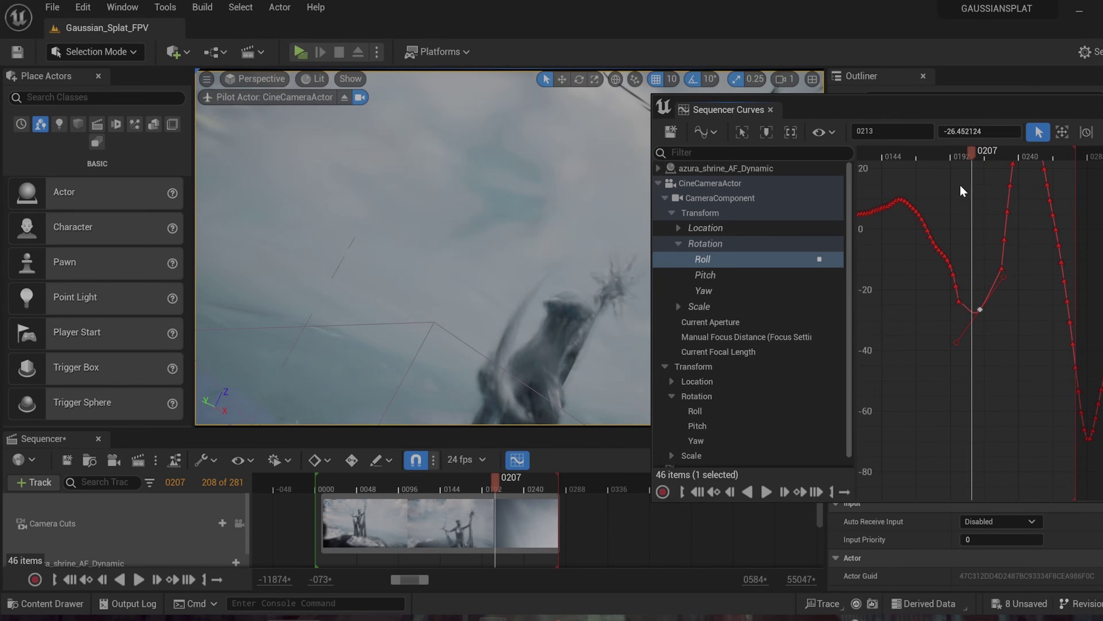
{"action": "key", "text": "space"}
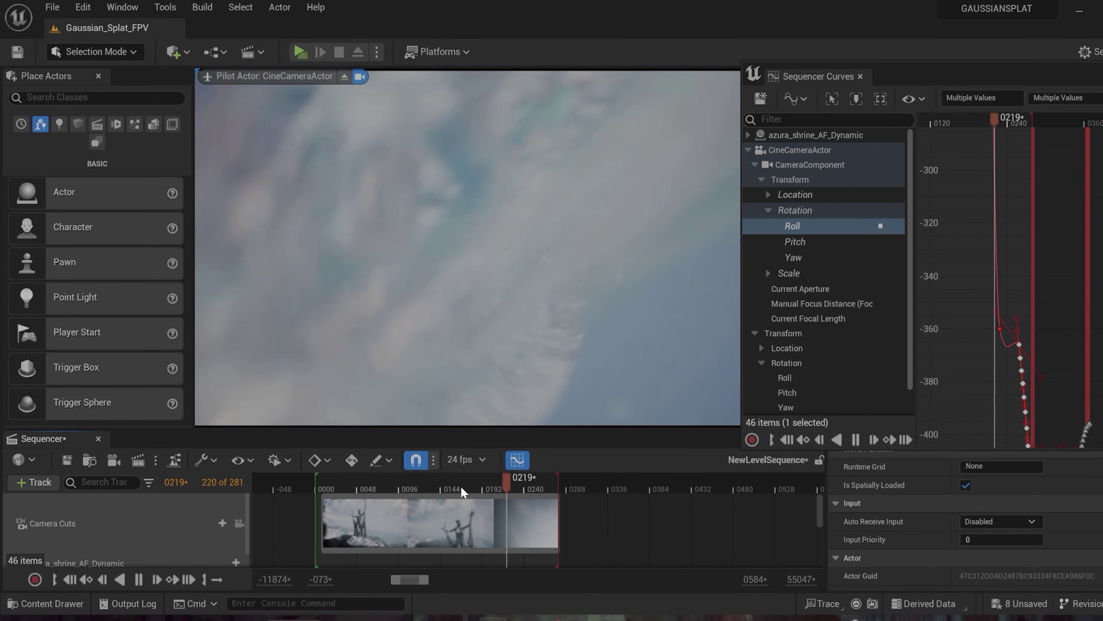
{"action": "key", "text": "space"}
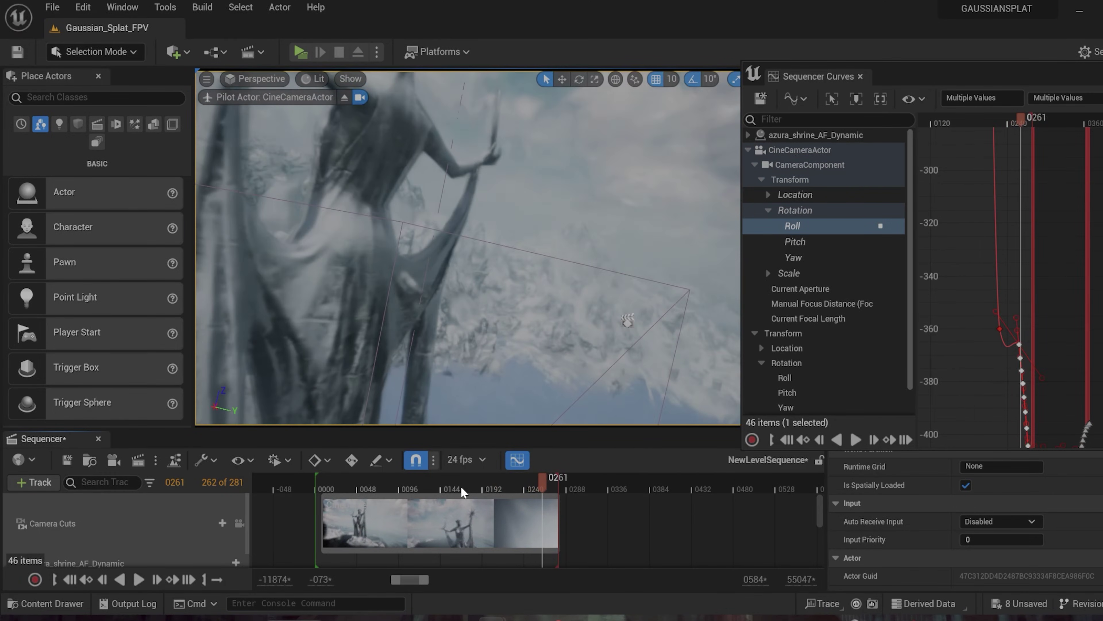
{"action": "key", "text": "space"}
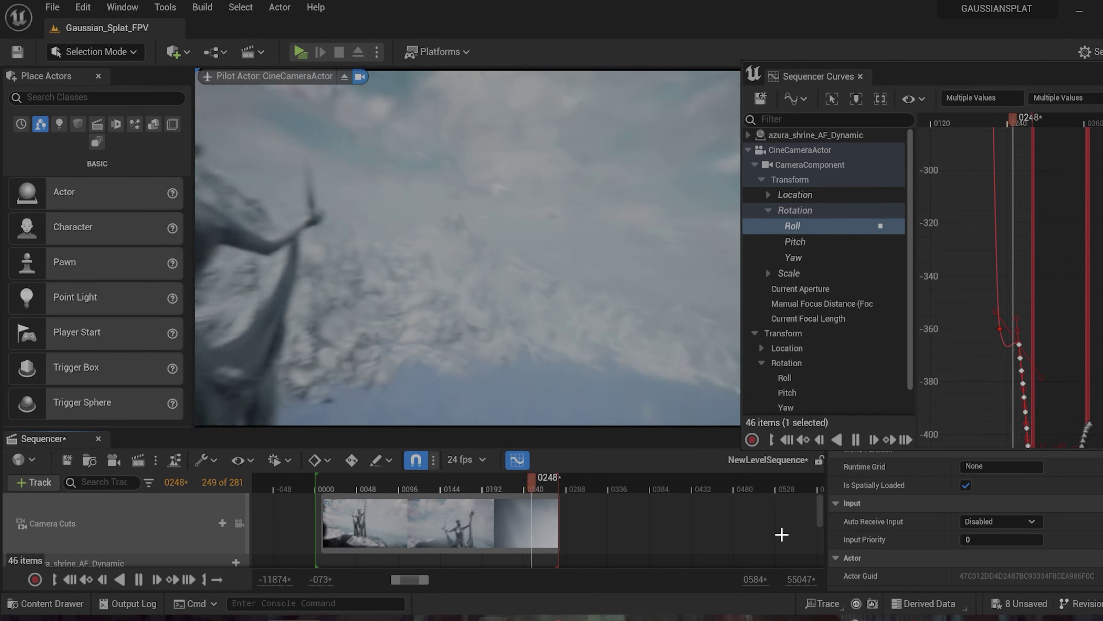
Add a Post Process Volume to the level and enable its Chromatic Aberration Intensity override.
{"action": "type", "text": "ost proc"}
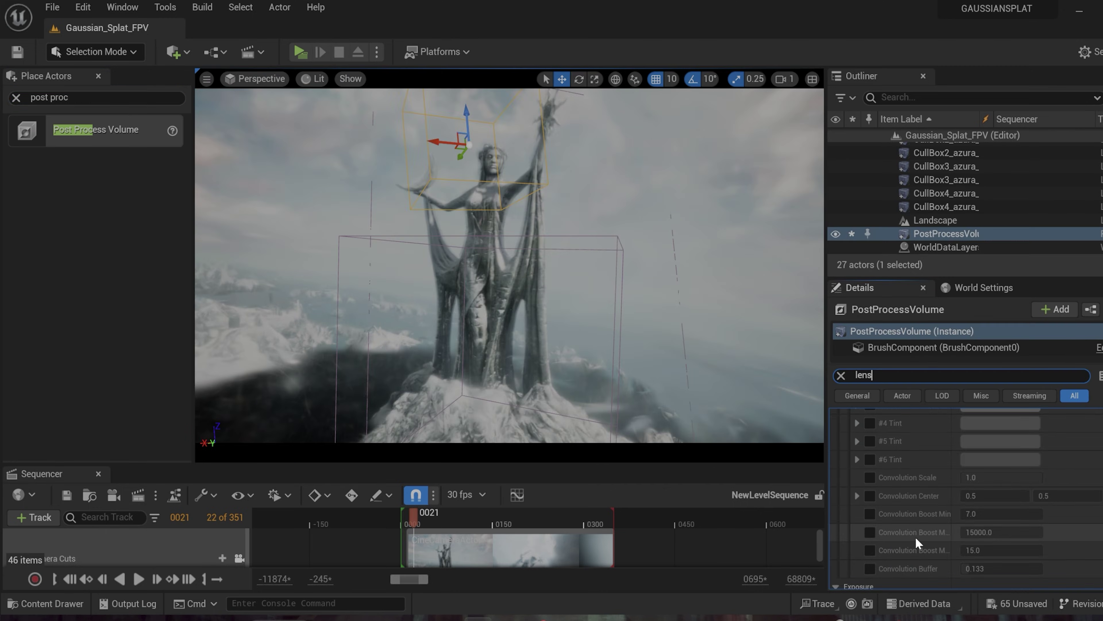
{"action": "scroll", "coordinate": [917, 542], "scroll_direction": "down", "scroll_amount": 6}
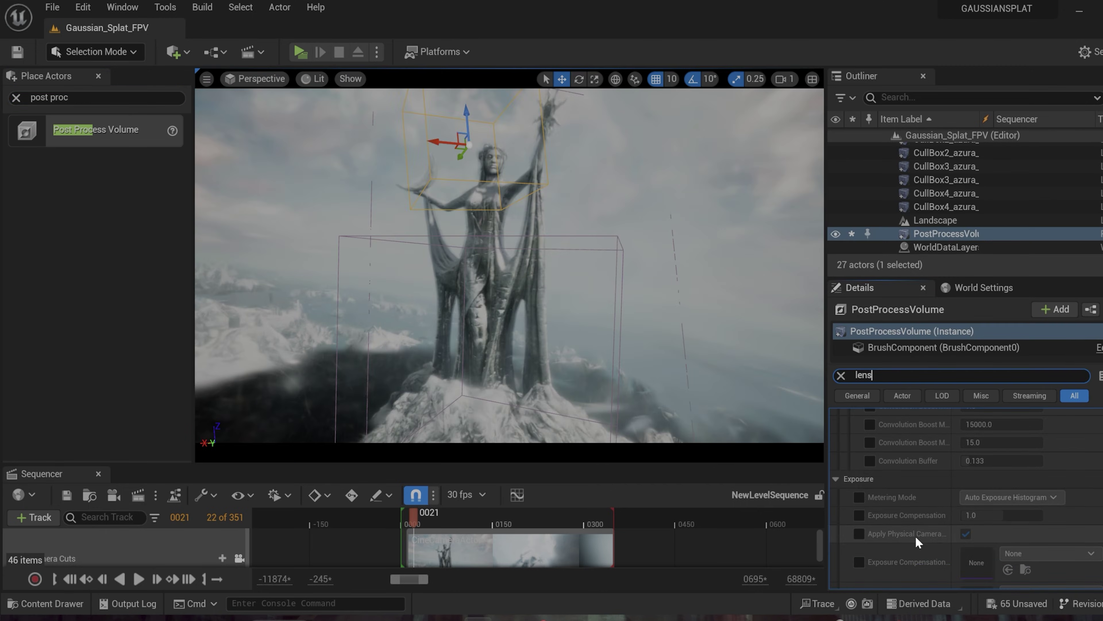
{"action": "scroll", "coordinate": [914, 541], "scroll_direction": "down", "scroll_amount": 3}
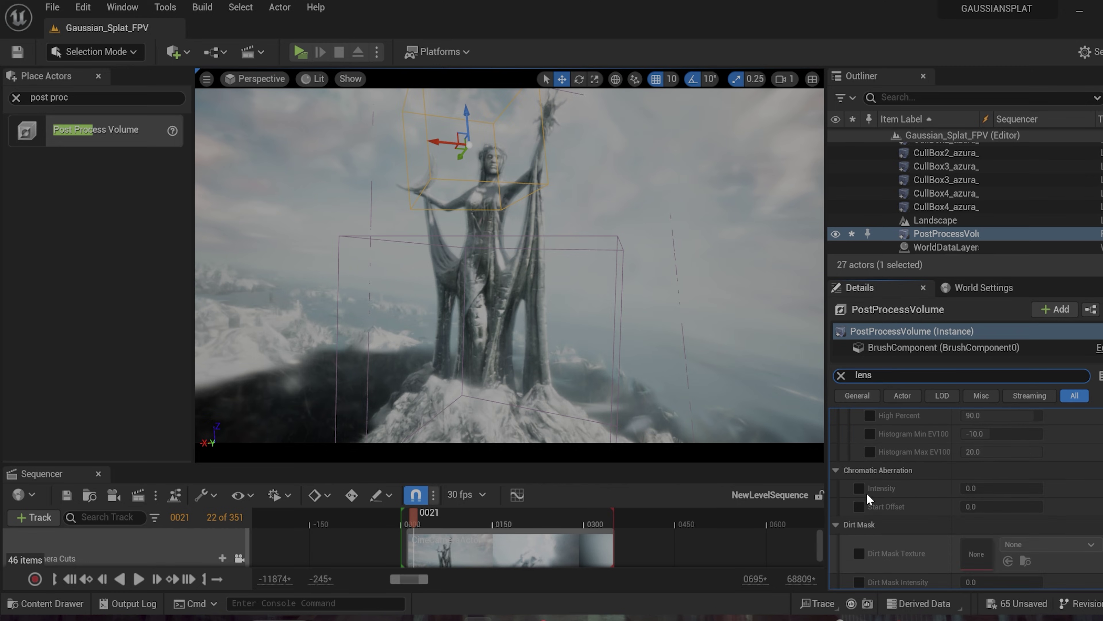
{"action": "scroll", "coordinate": [871, 522], "scroll_direction": "up", "scroll_amount": 1}
{"action": "left_click", "coordinate": [859, 487]}
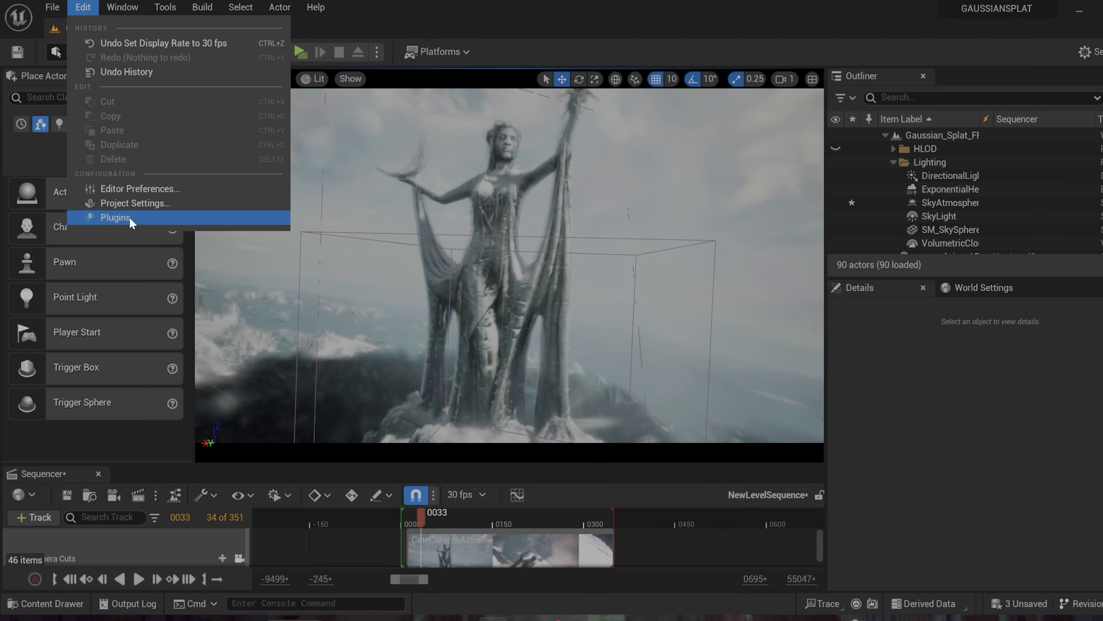
Enable the Movie Render Queue plugin and restart the editor, saving the selected content.
{"action": "left_click", "coordinate": [128, 216]}
{"action": "type", "text": "movie que"}
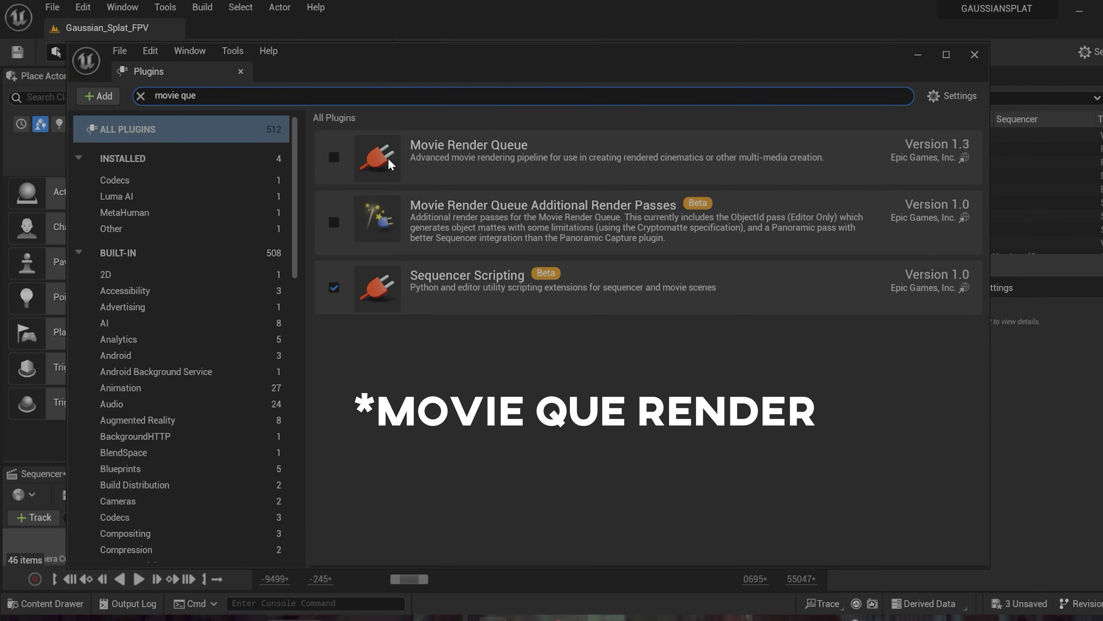
{"action": "left_click", "coordinate": [333, 159]}
{"action": "left_click", "coordinate": [930, 537]}
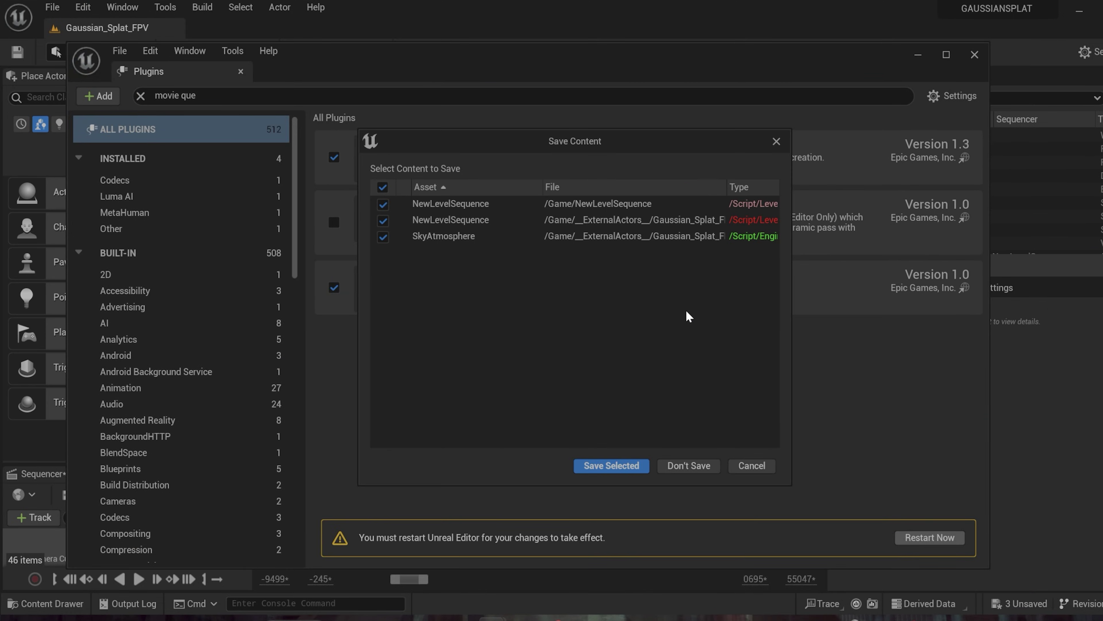
{"action": "left_click", "coordinate": [611, 465]}
Add NewLevelSequence as a job in the Movie Render Queue and start rendering it.
{"action": "left_click", "coordinate": [123, 7]}
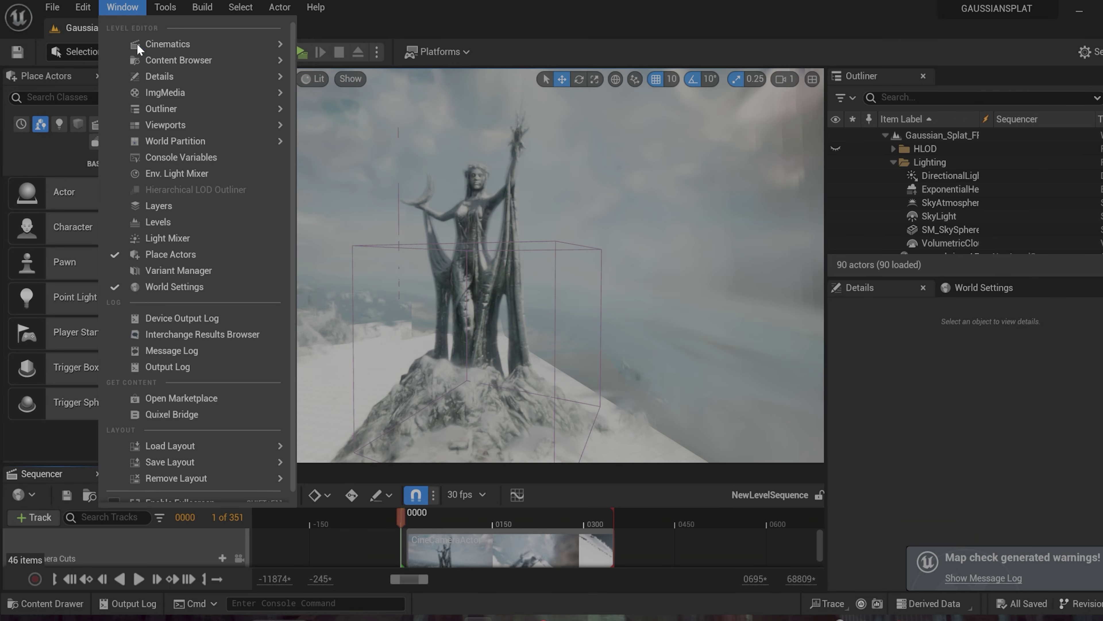
{"action": "mouse_move", "coordinate": [136, 43]}
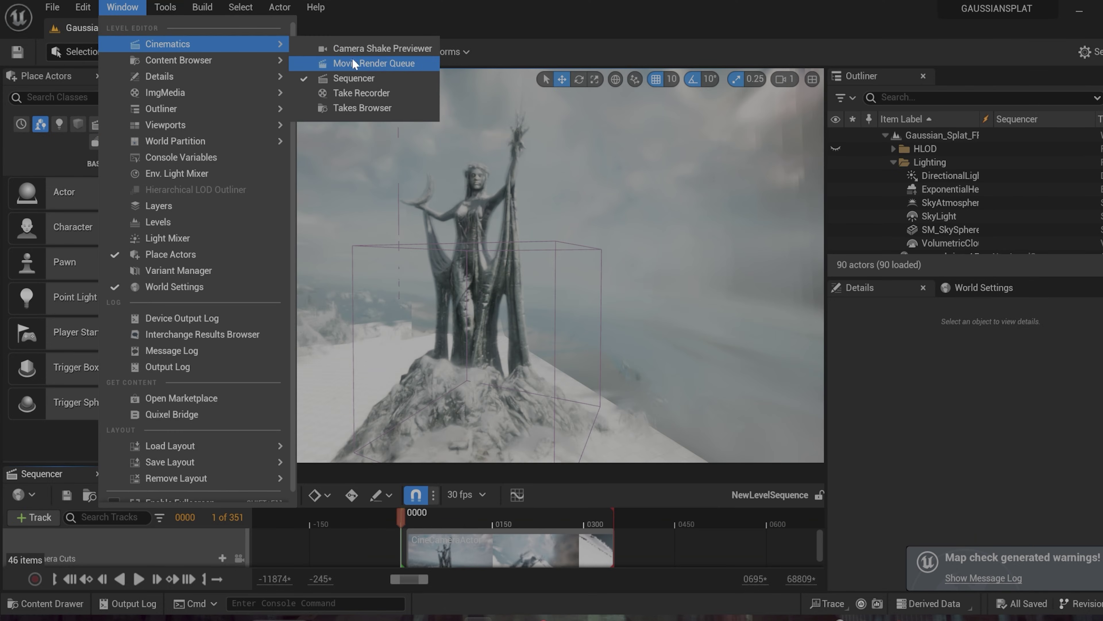
{"action": "left_click", "coordinate": [373, 63]}
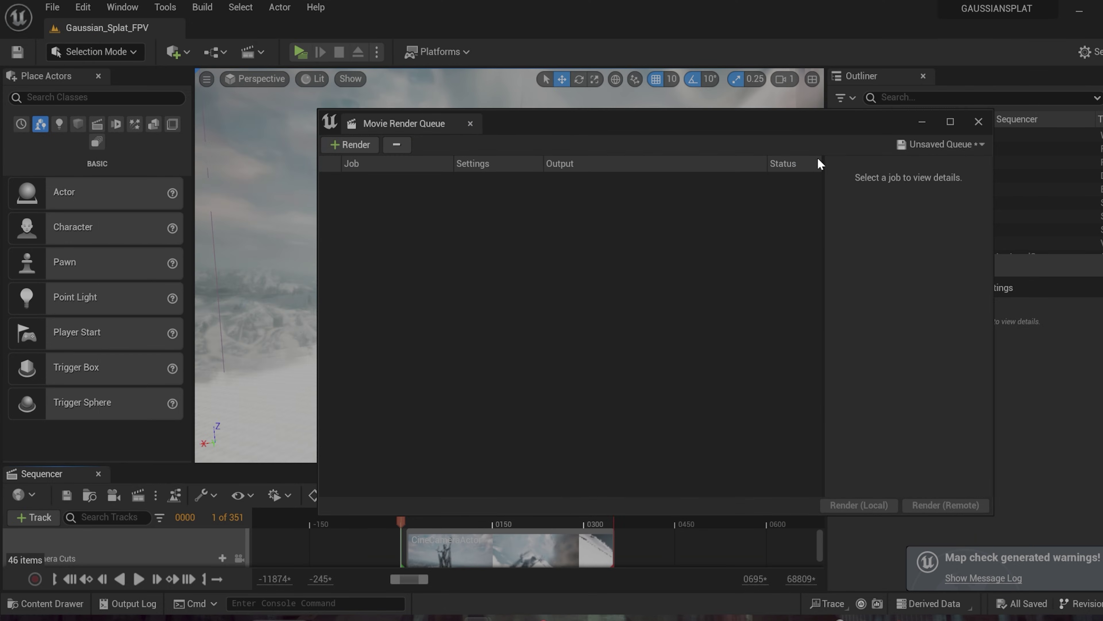
{"action": "left_click_drag", "start_coordinate": [651, 118], "coordinate": [816, 88]}
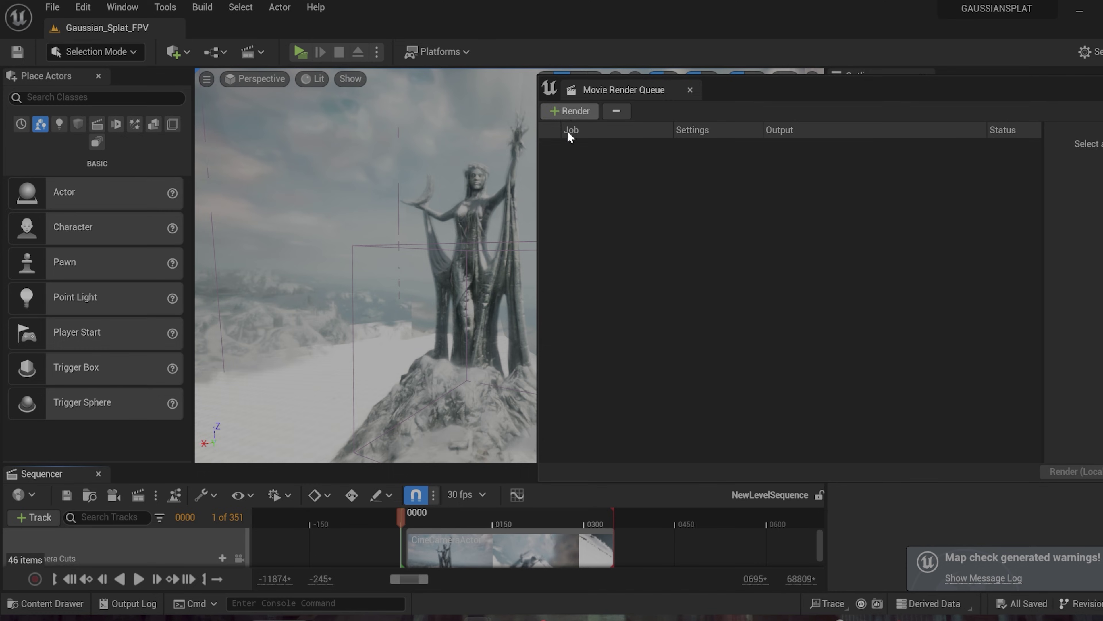
{"action": "left_click", "coordinate": [570, 111]}
{"action": "left_click", "coordinate": [677, 198]}
{"action": "left_click_drag", "start_coordinate": [768, 90], "coordinate": [369, 130]}
{"action": "left_click", "coordinate": [665, 429]}
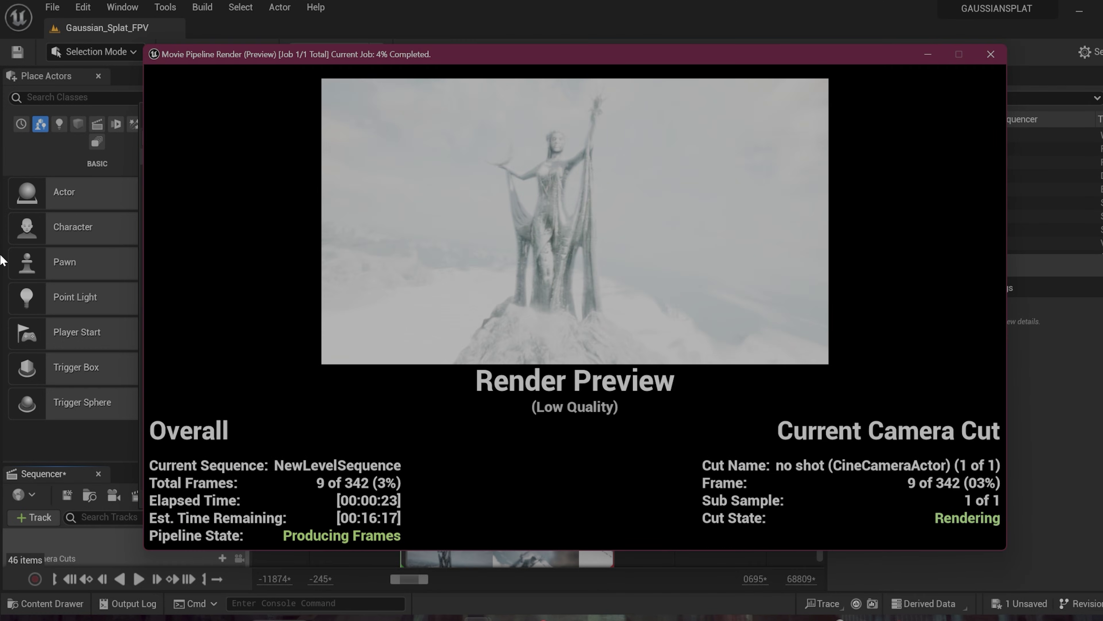